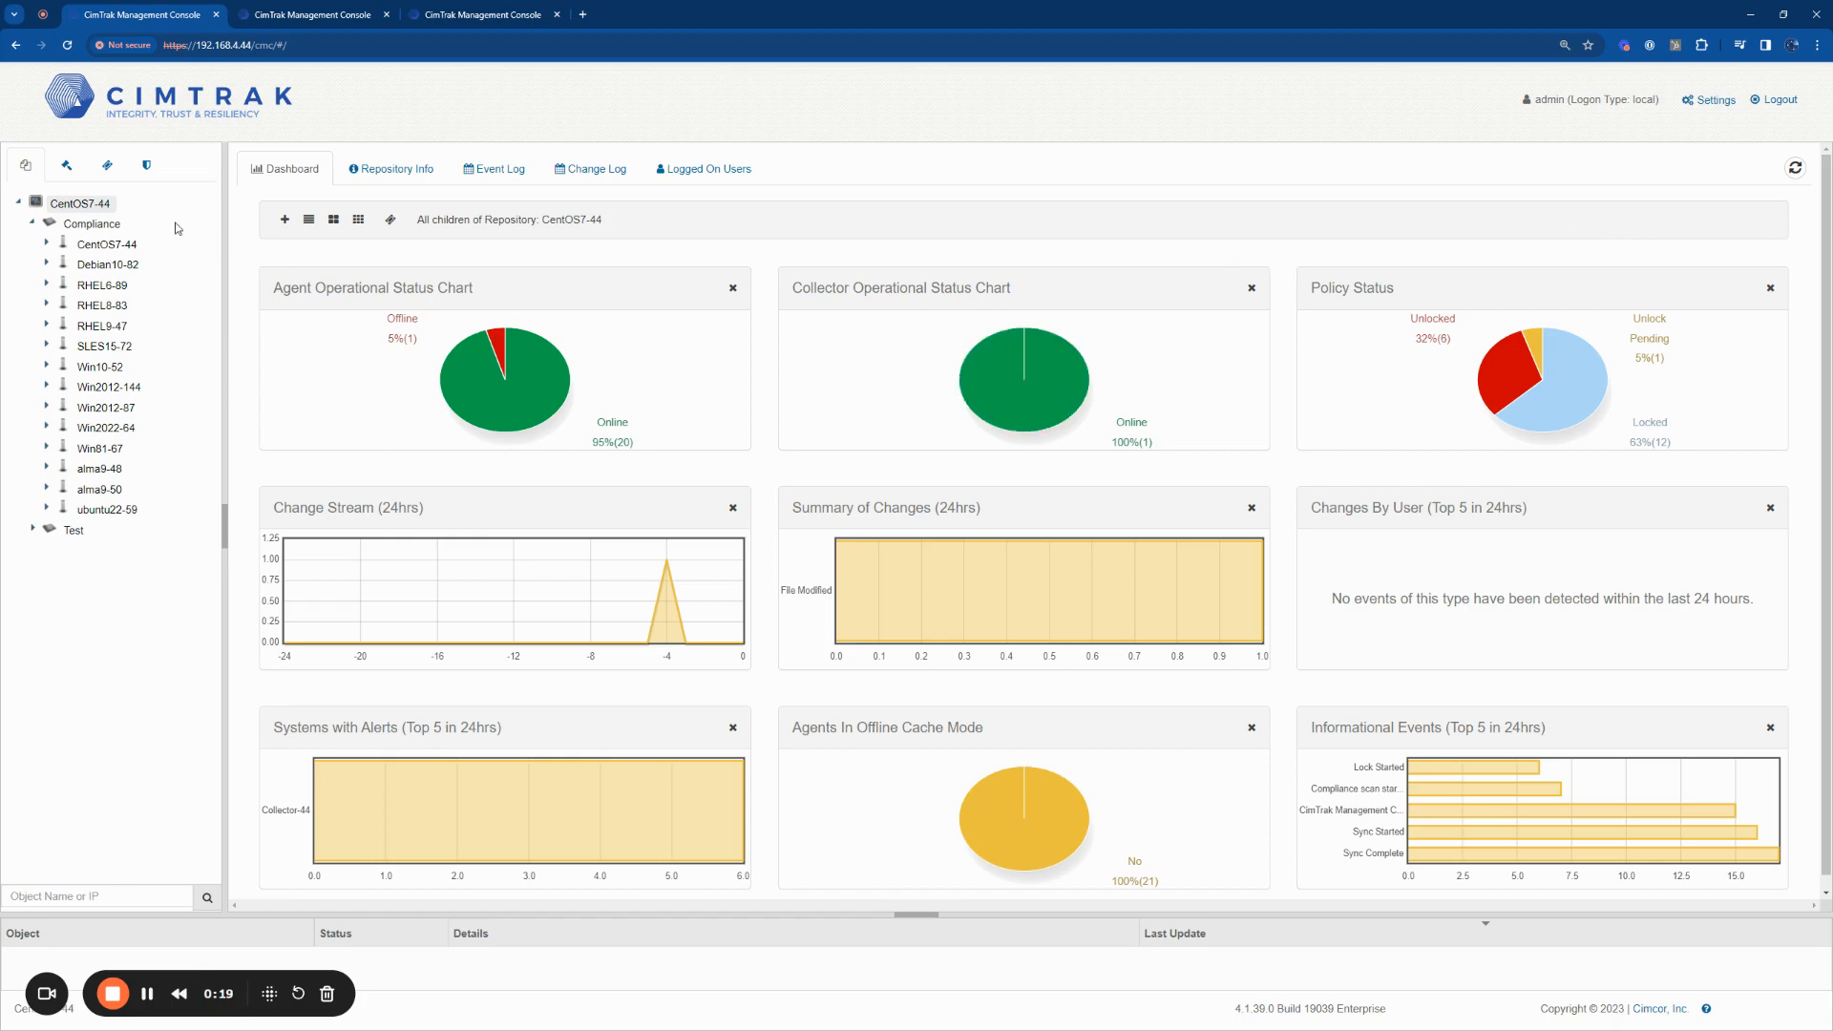
Step: Open the Network Discovery dialog for the CentOS7-44 repository, review its collector and CIDR range options, and close it
right_click(111, 210)
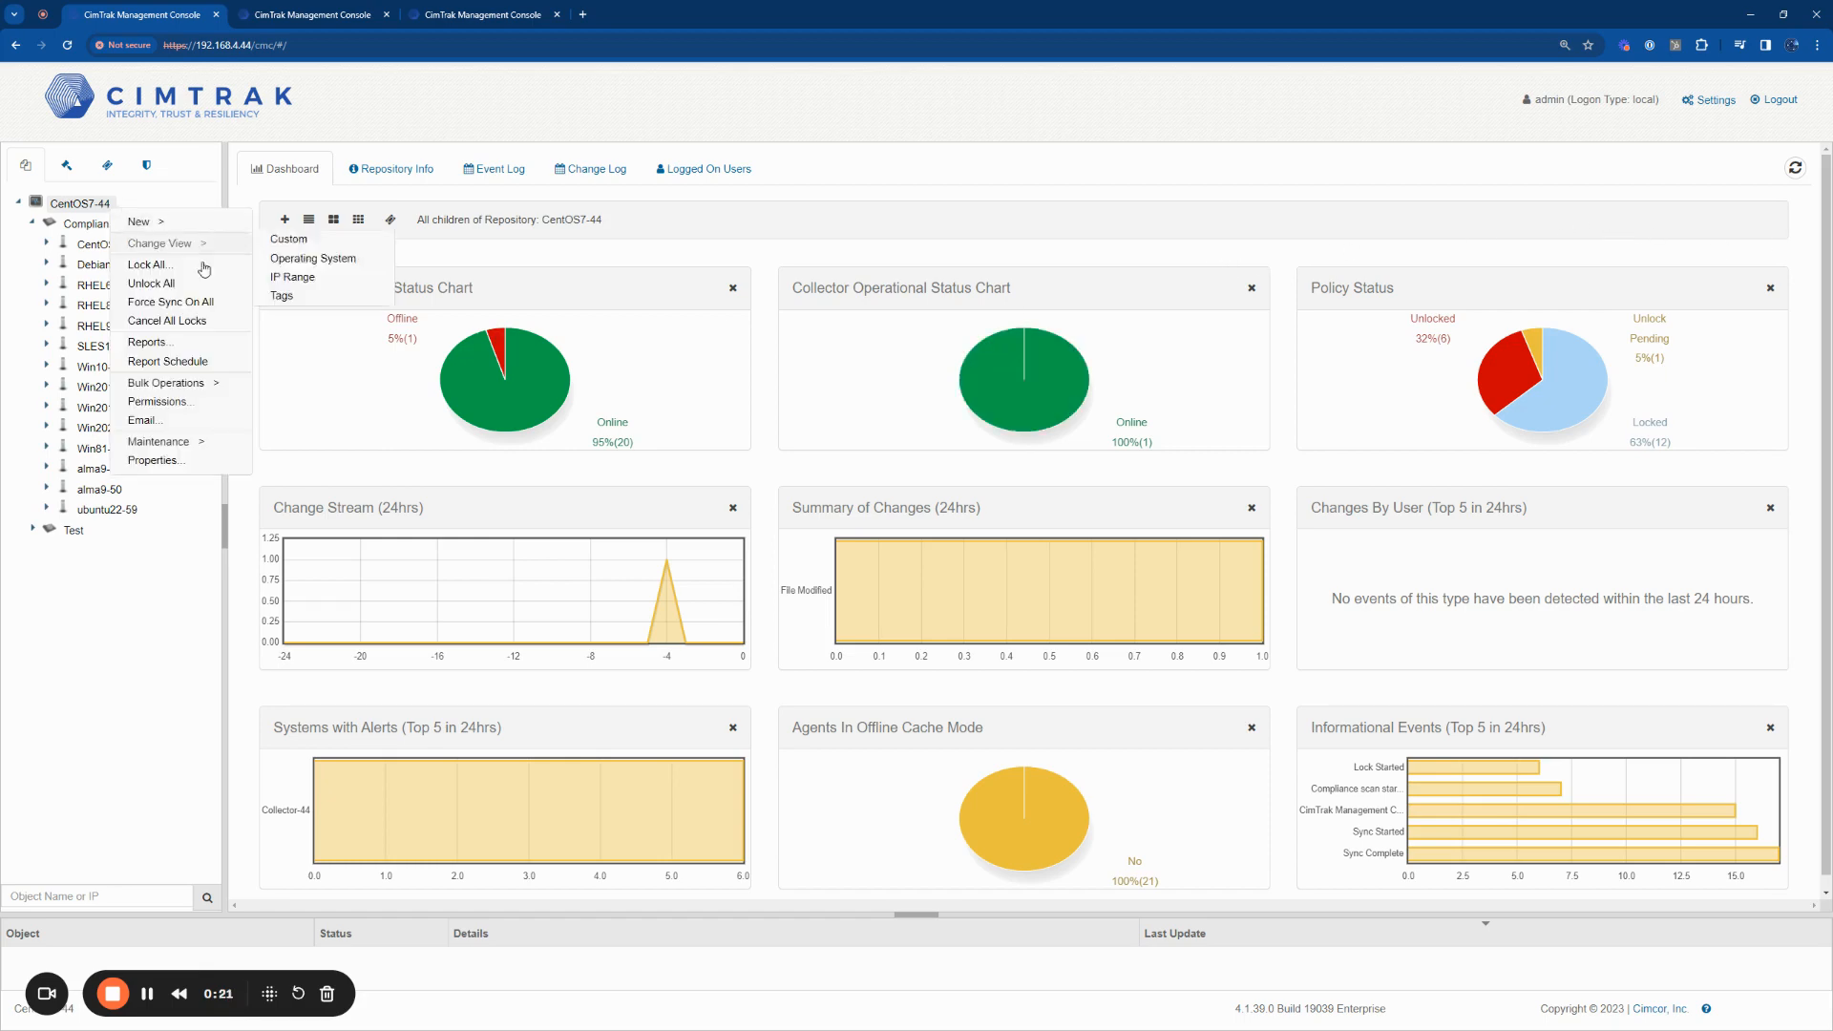
mouse_move(158, 441)
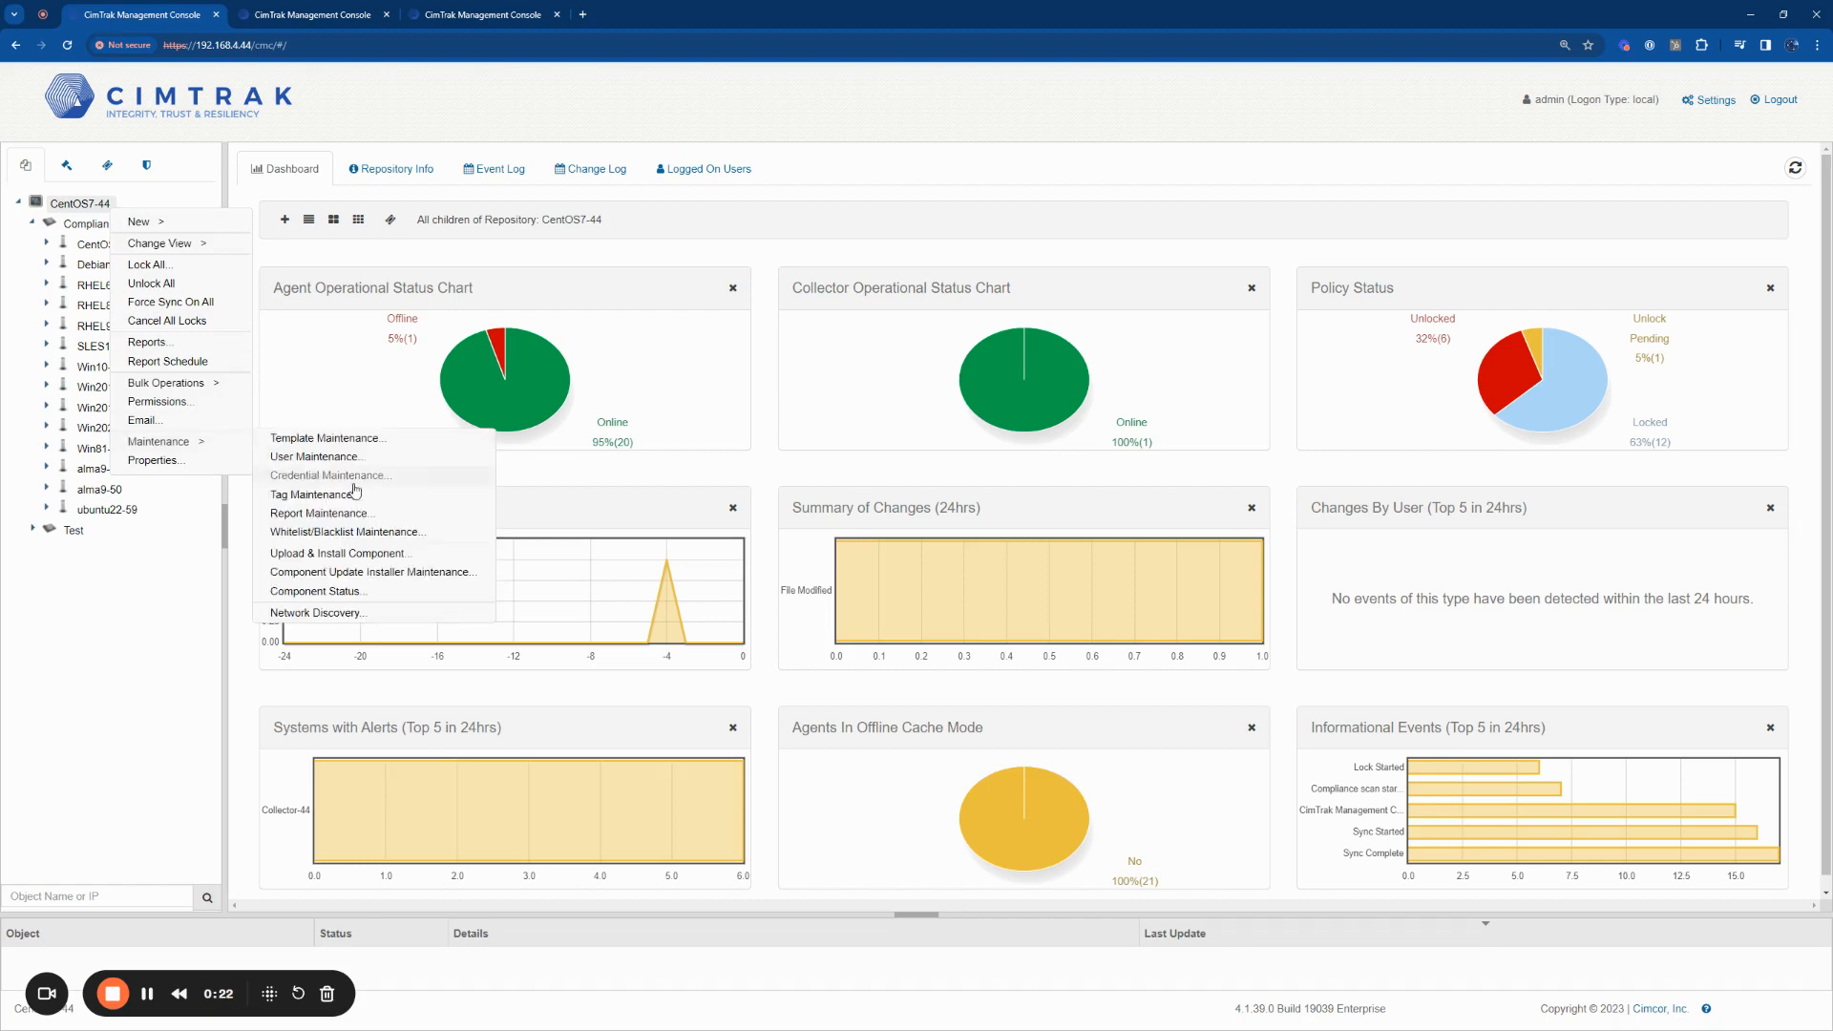
left_click(370, 613)
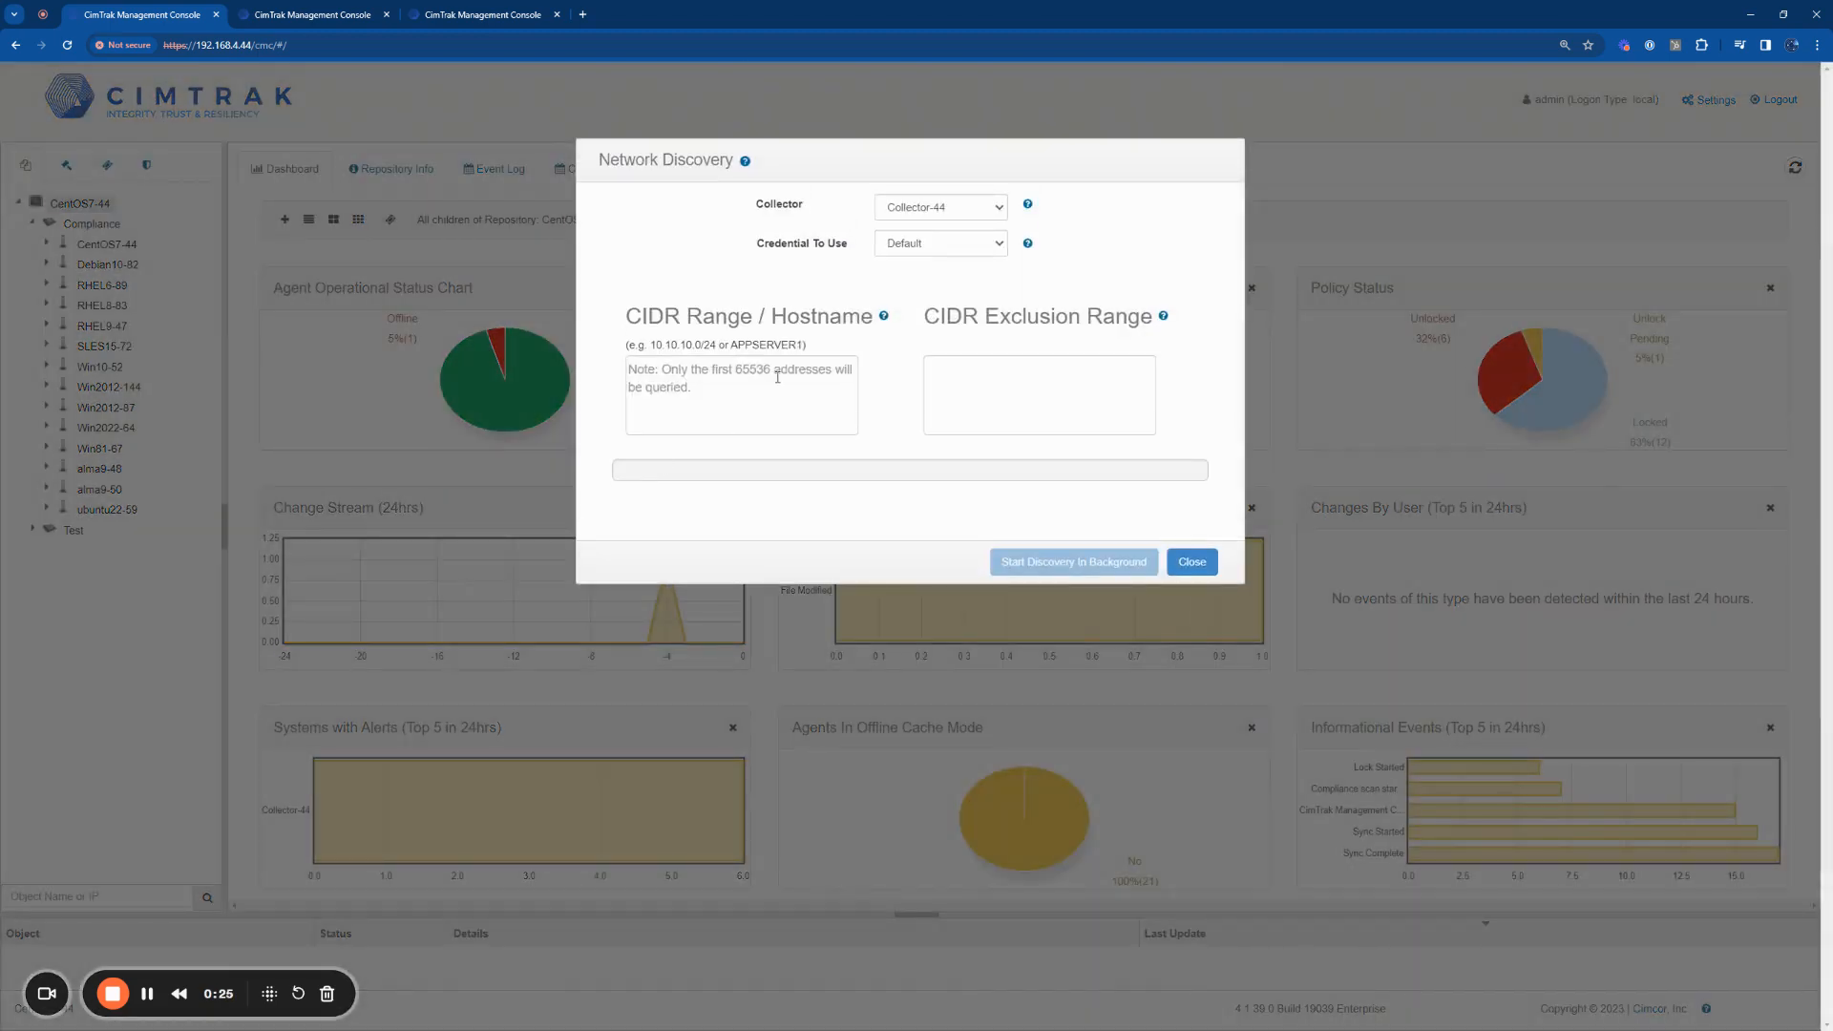
left_click(1192, 561)
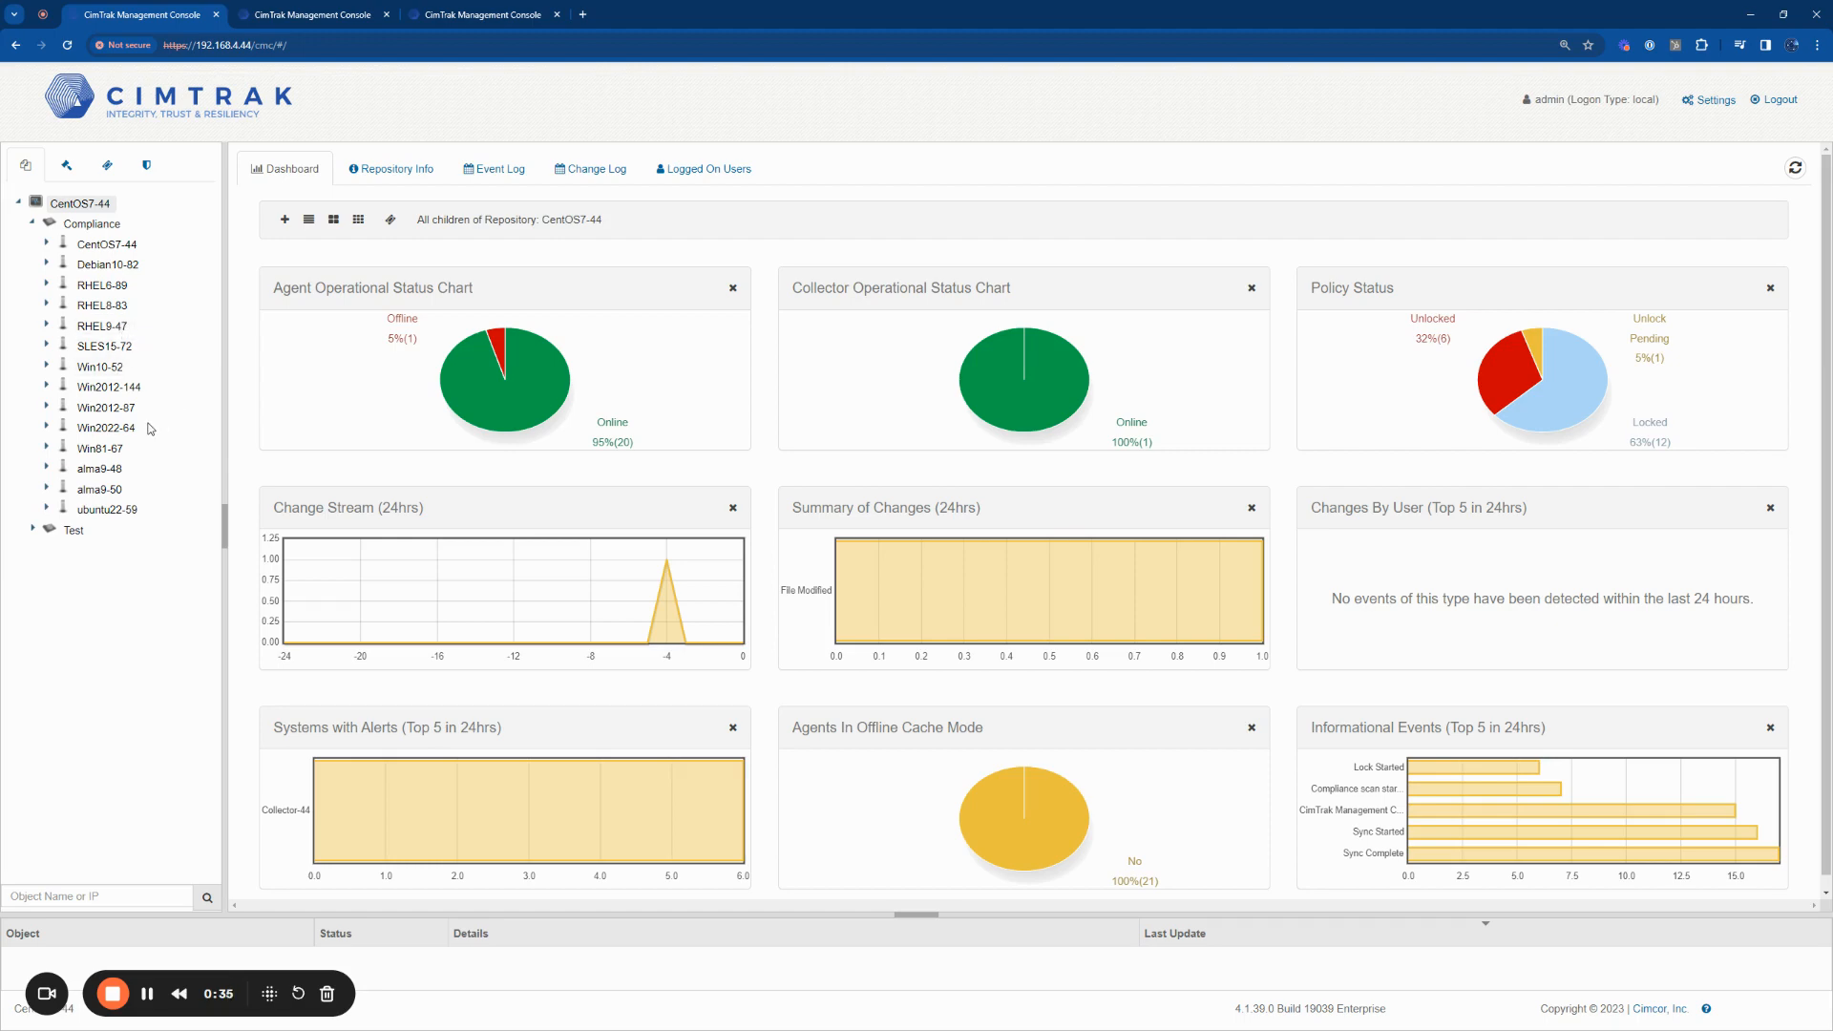
Step: Start a new Compliance policy for the alma9-50 agent
left_click(98, 489)
right_click(105, 489)
left_click(323, 497)
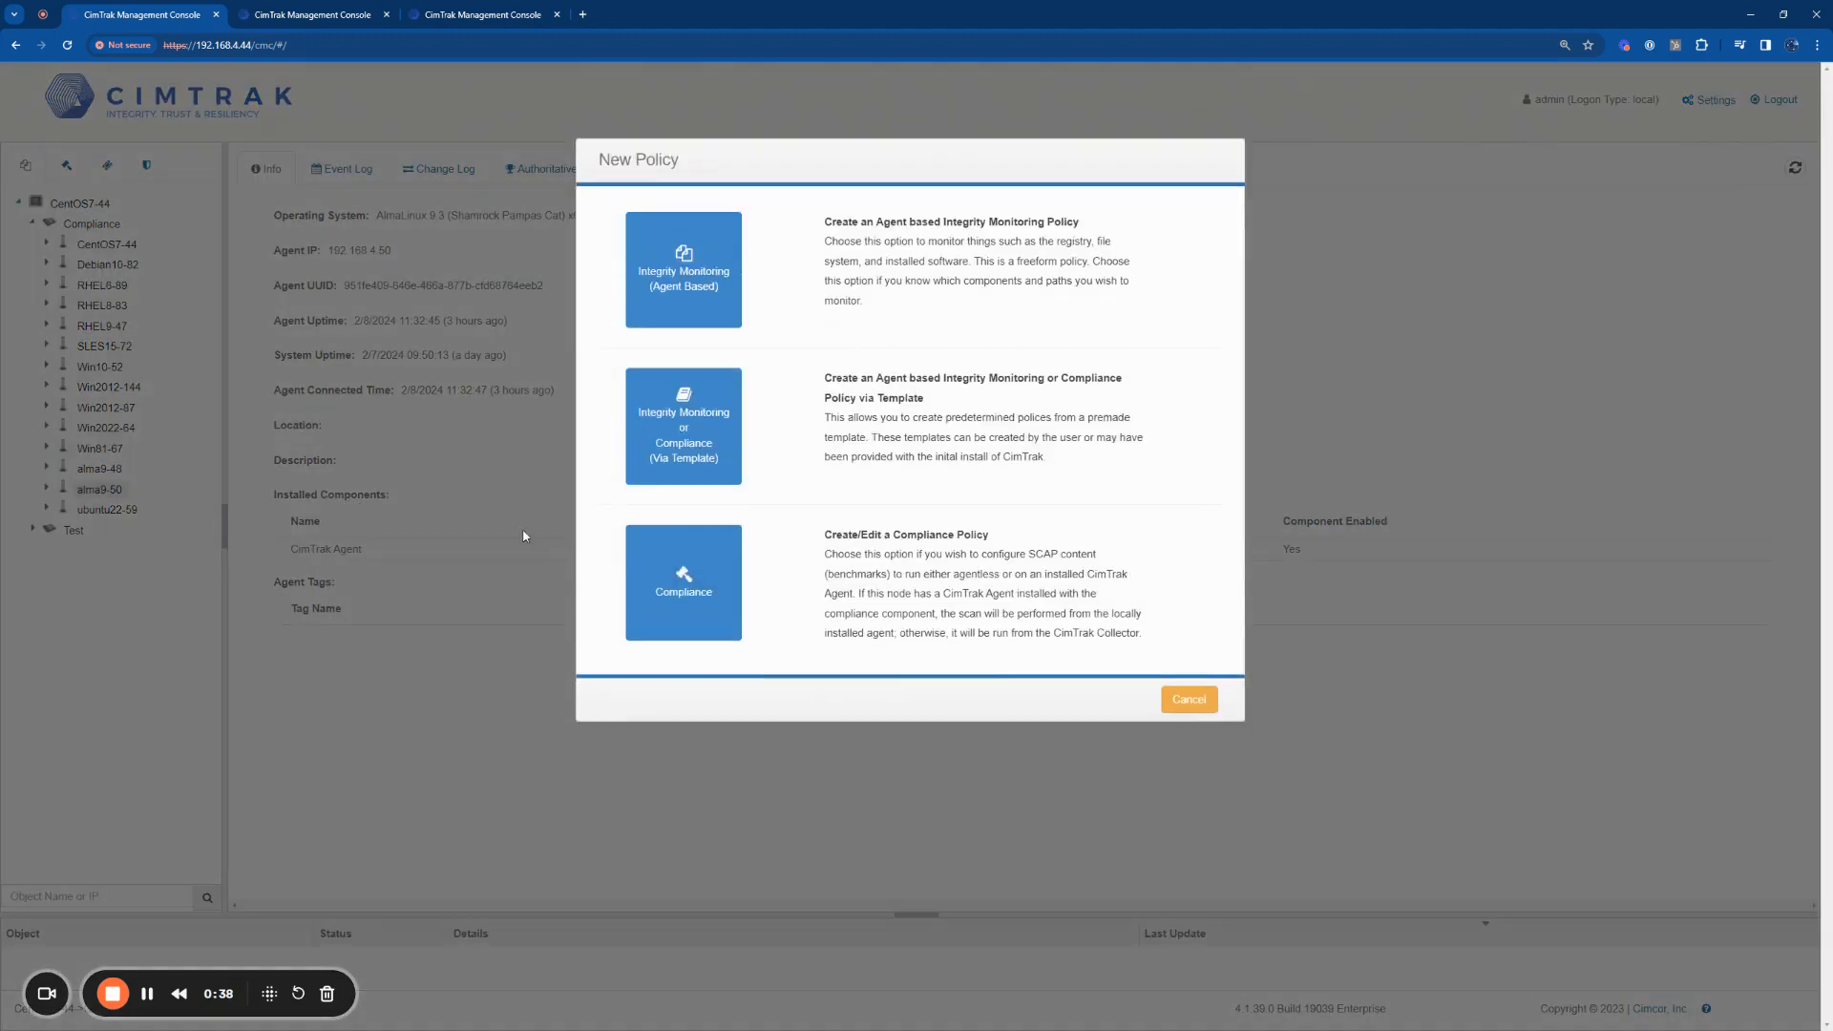
left_click(649, 565)
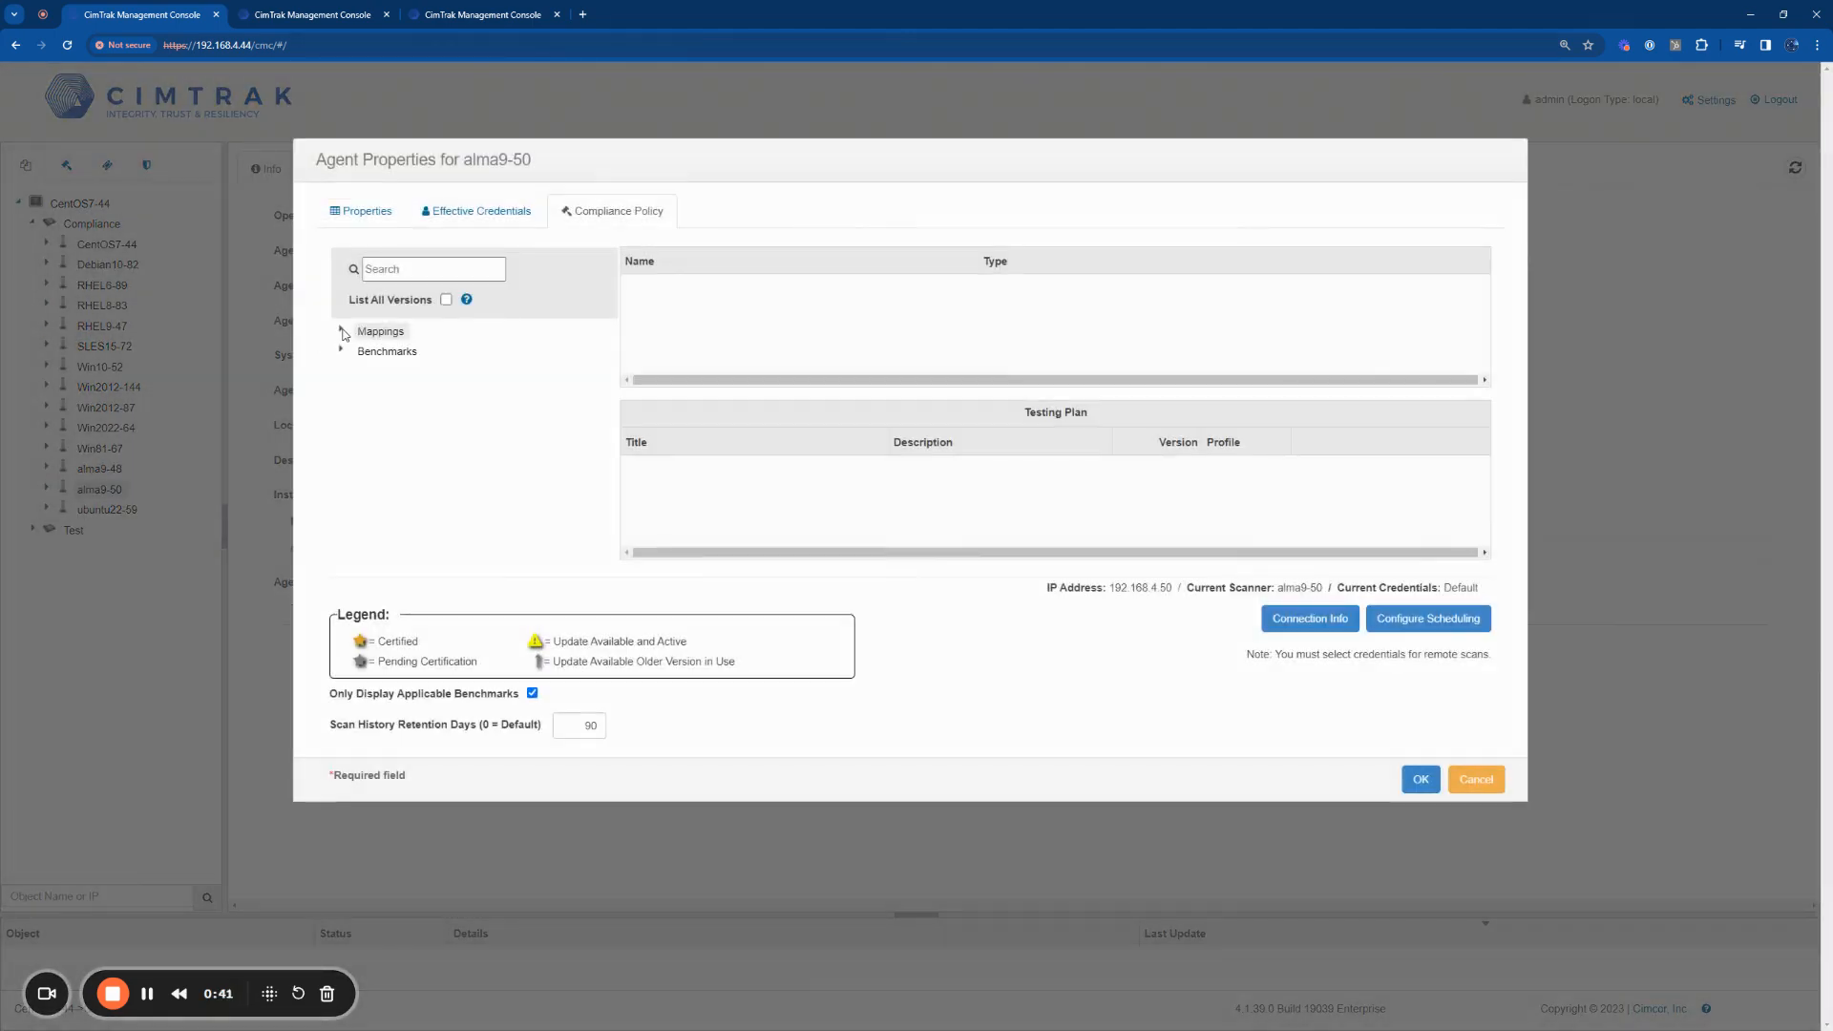
Step: Add the CMMC 2.0, HIPAA and ISO/IEC 27001:2022 and 27002:2022 mappings to the alma9-50 compliance policy
left_click(342, 331)
scroll(475, 427, "down", 1)
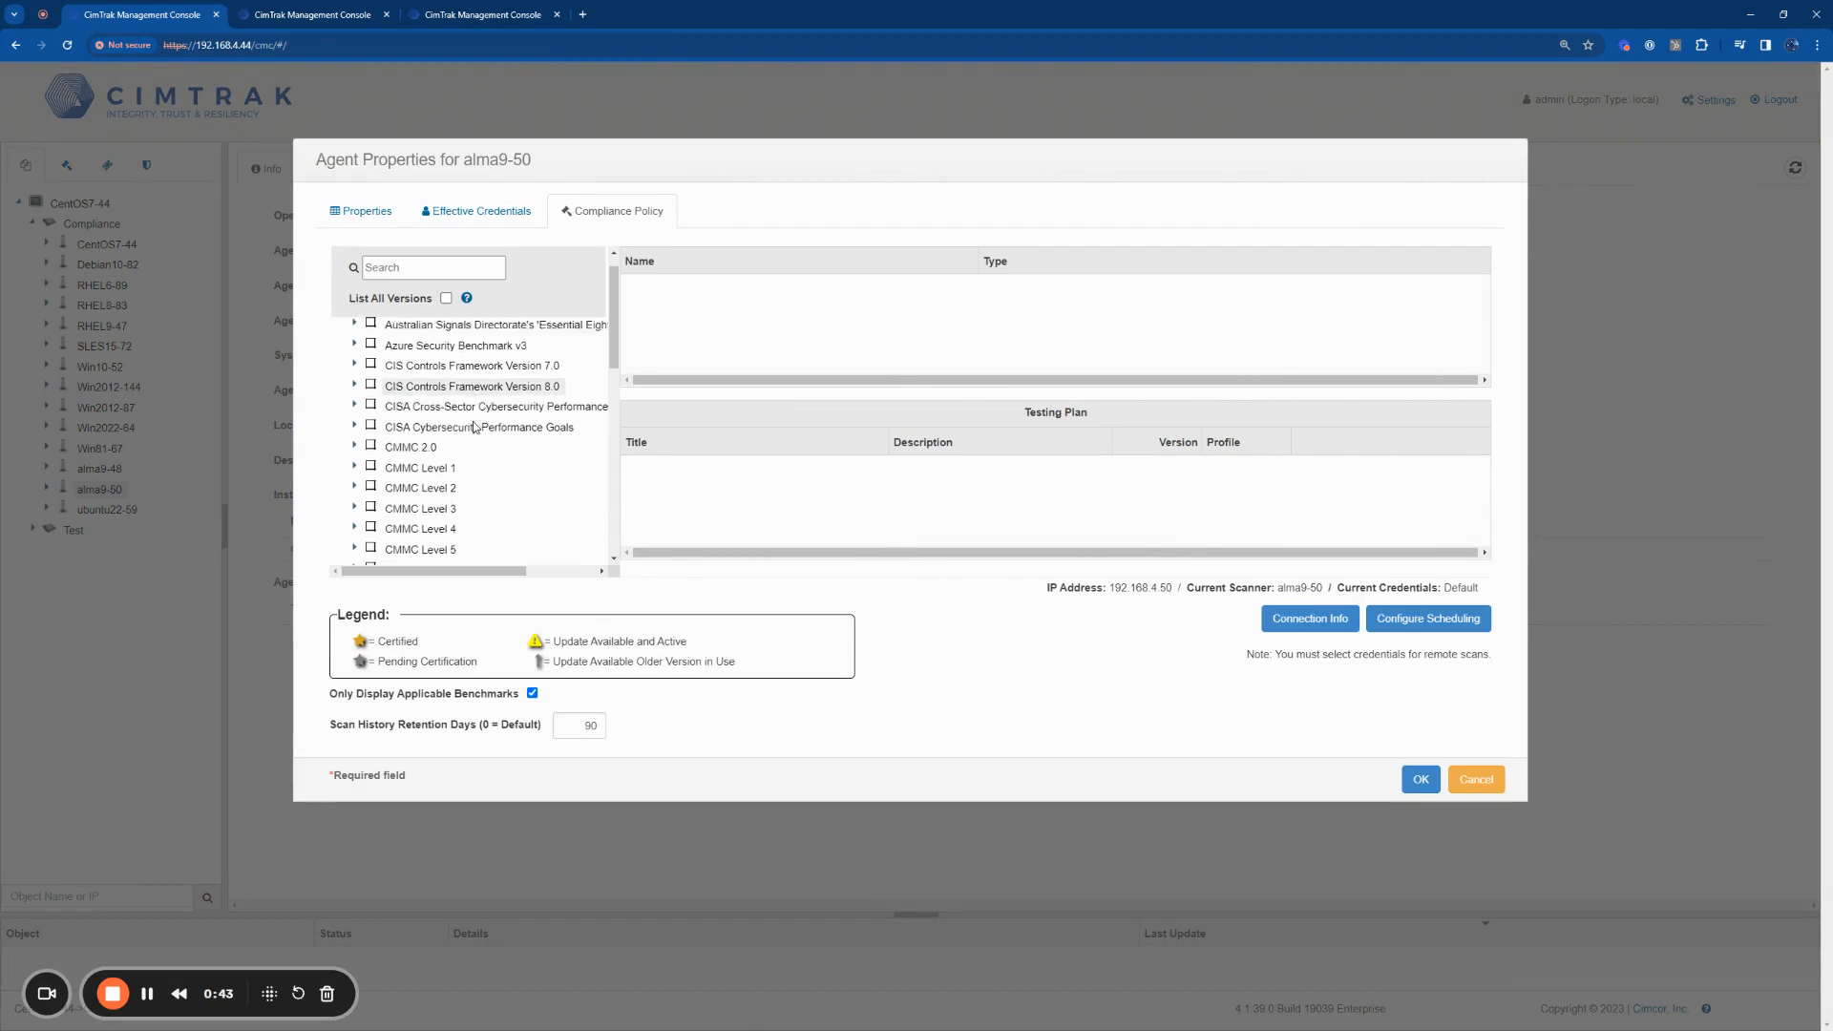
scroll(474, 427, "down", 2)
scroll(439, 392, "down", 2)
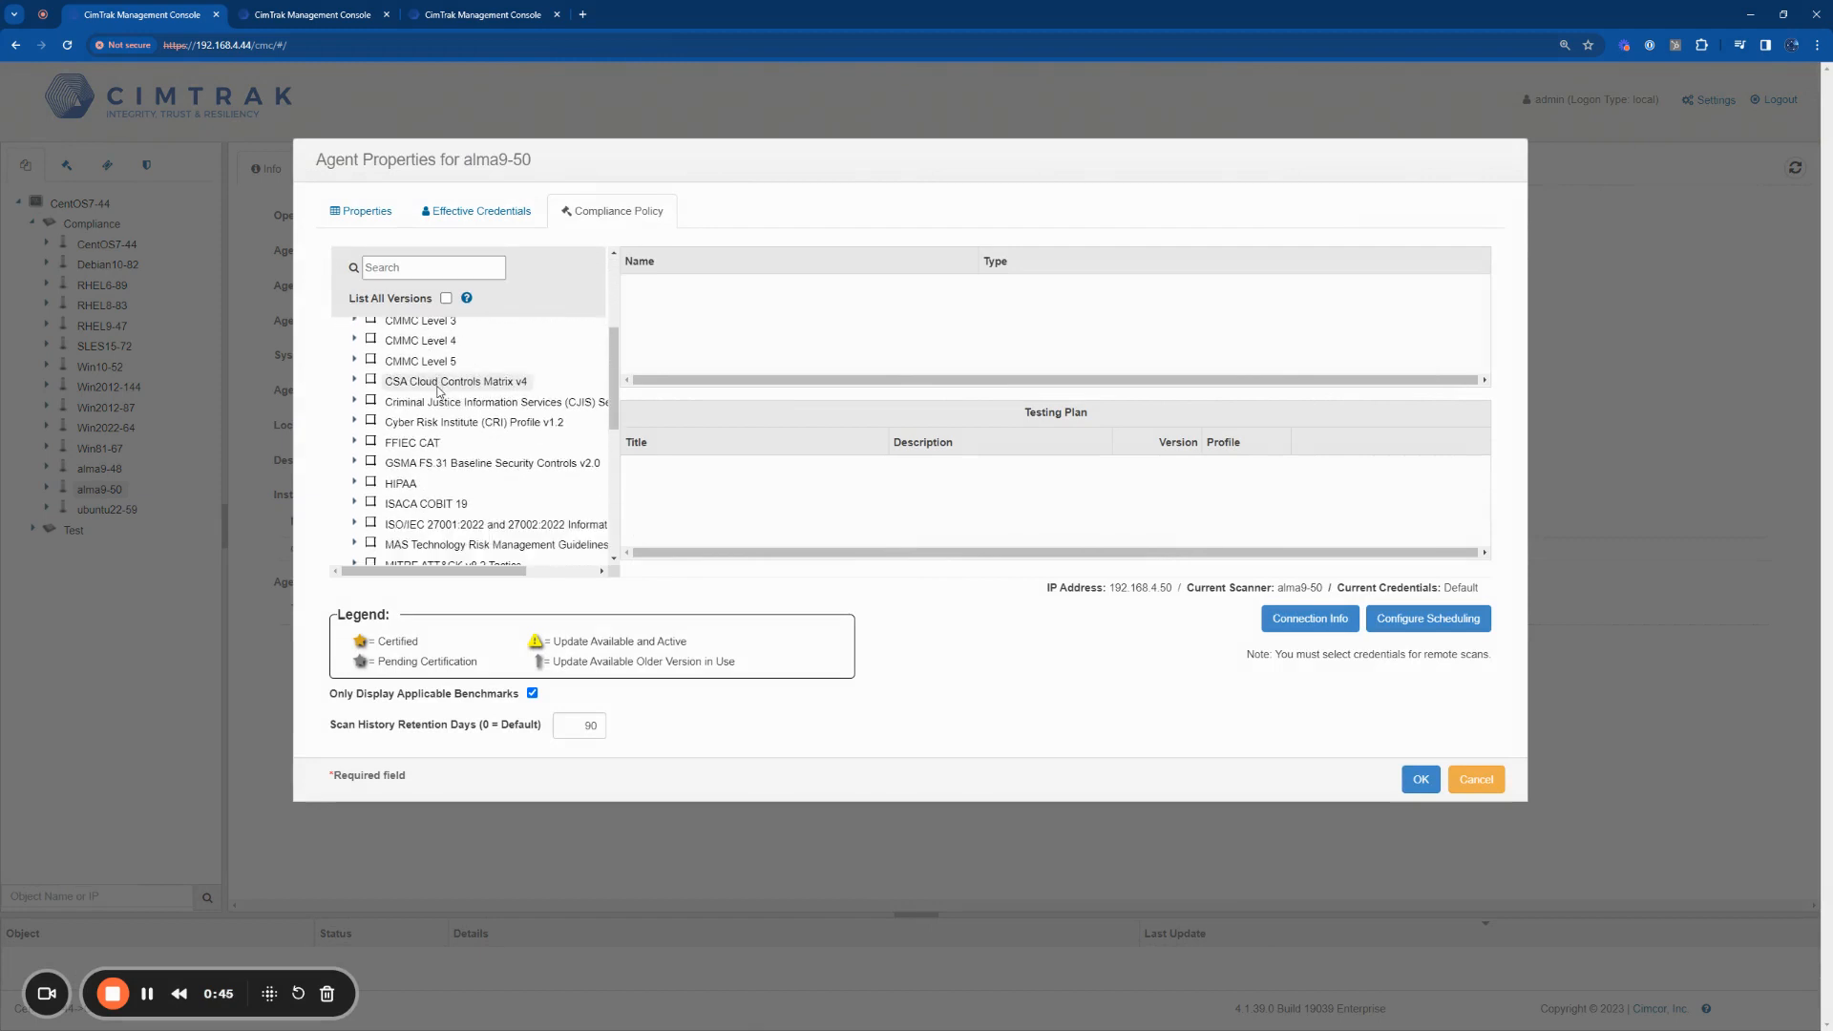
scroll(440, 392, "up", 3)
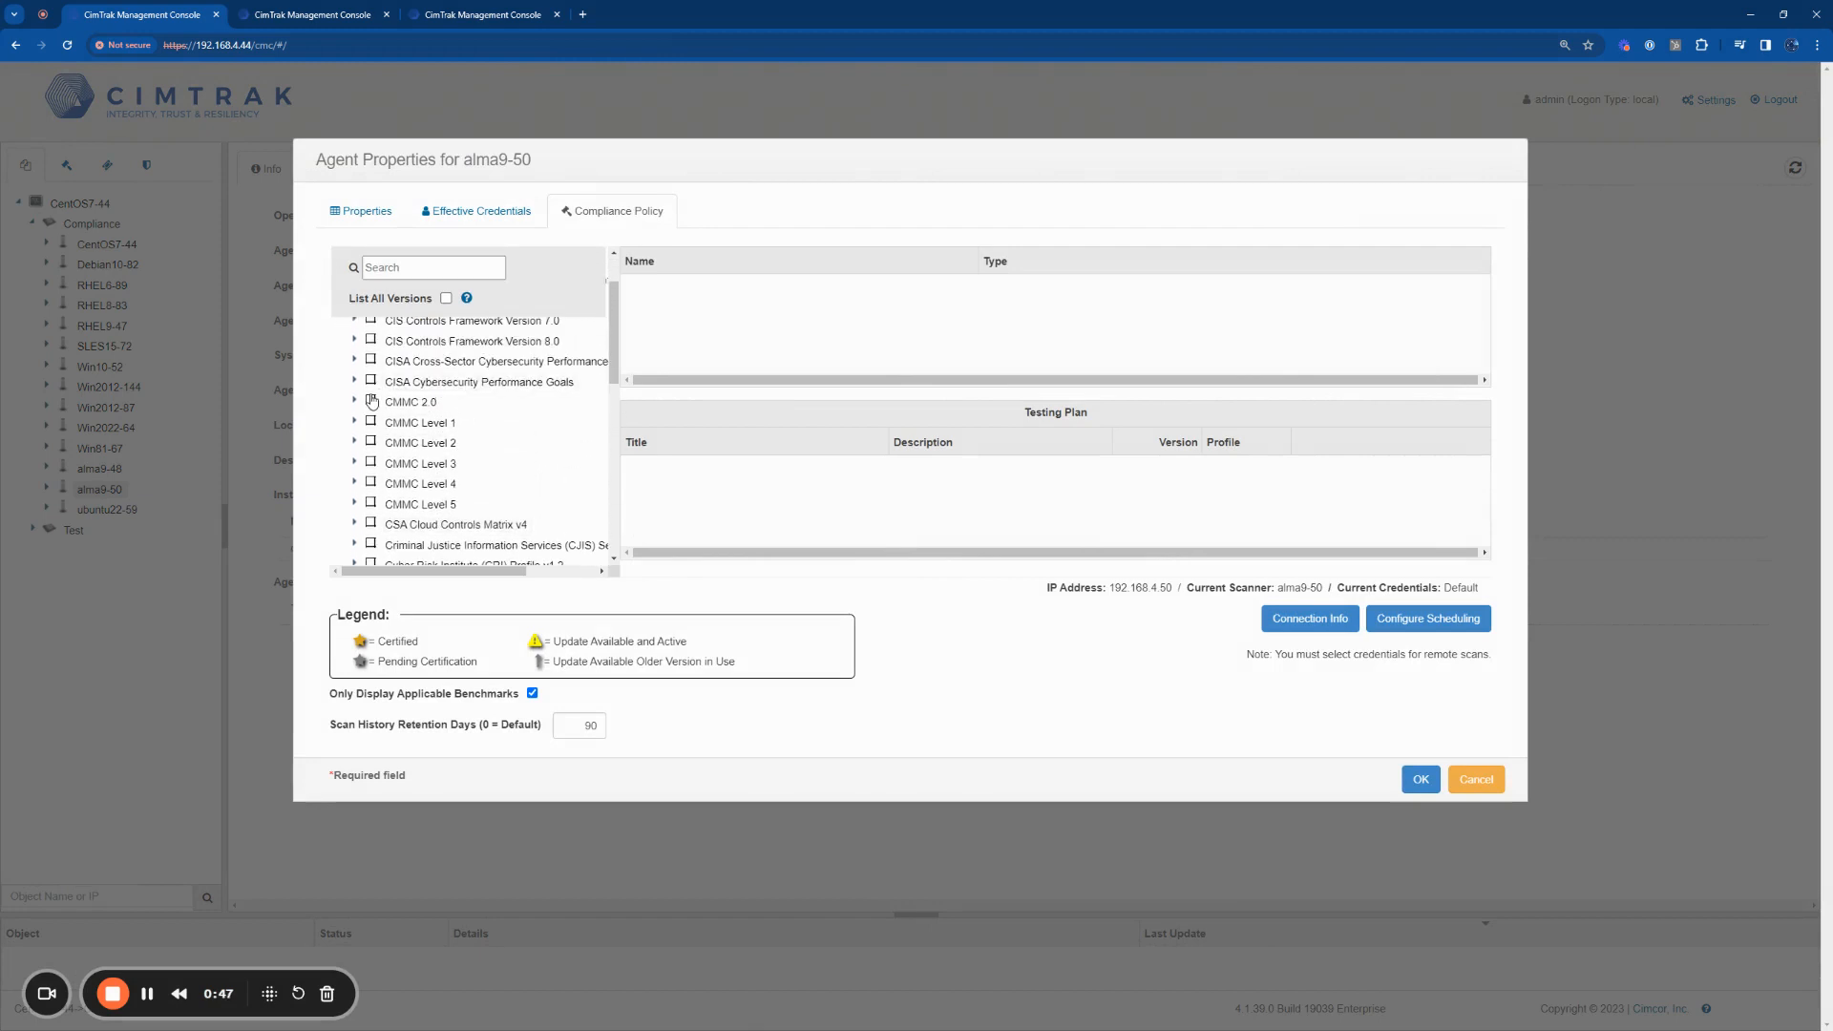
left_click(372, 400)
scroll(371, 439, "down", 3)
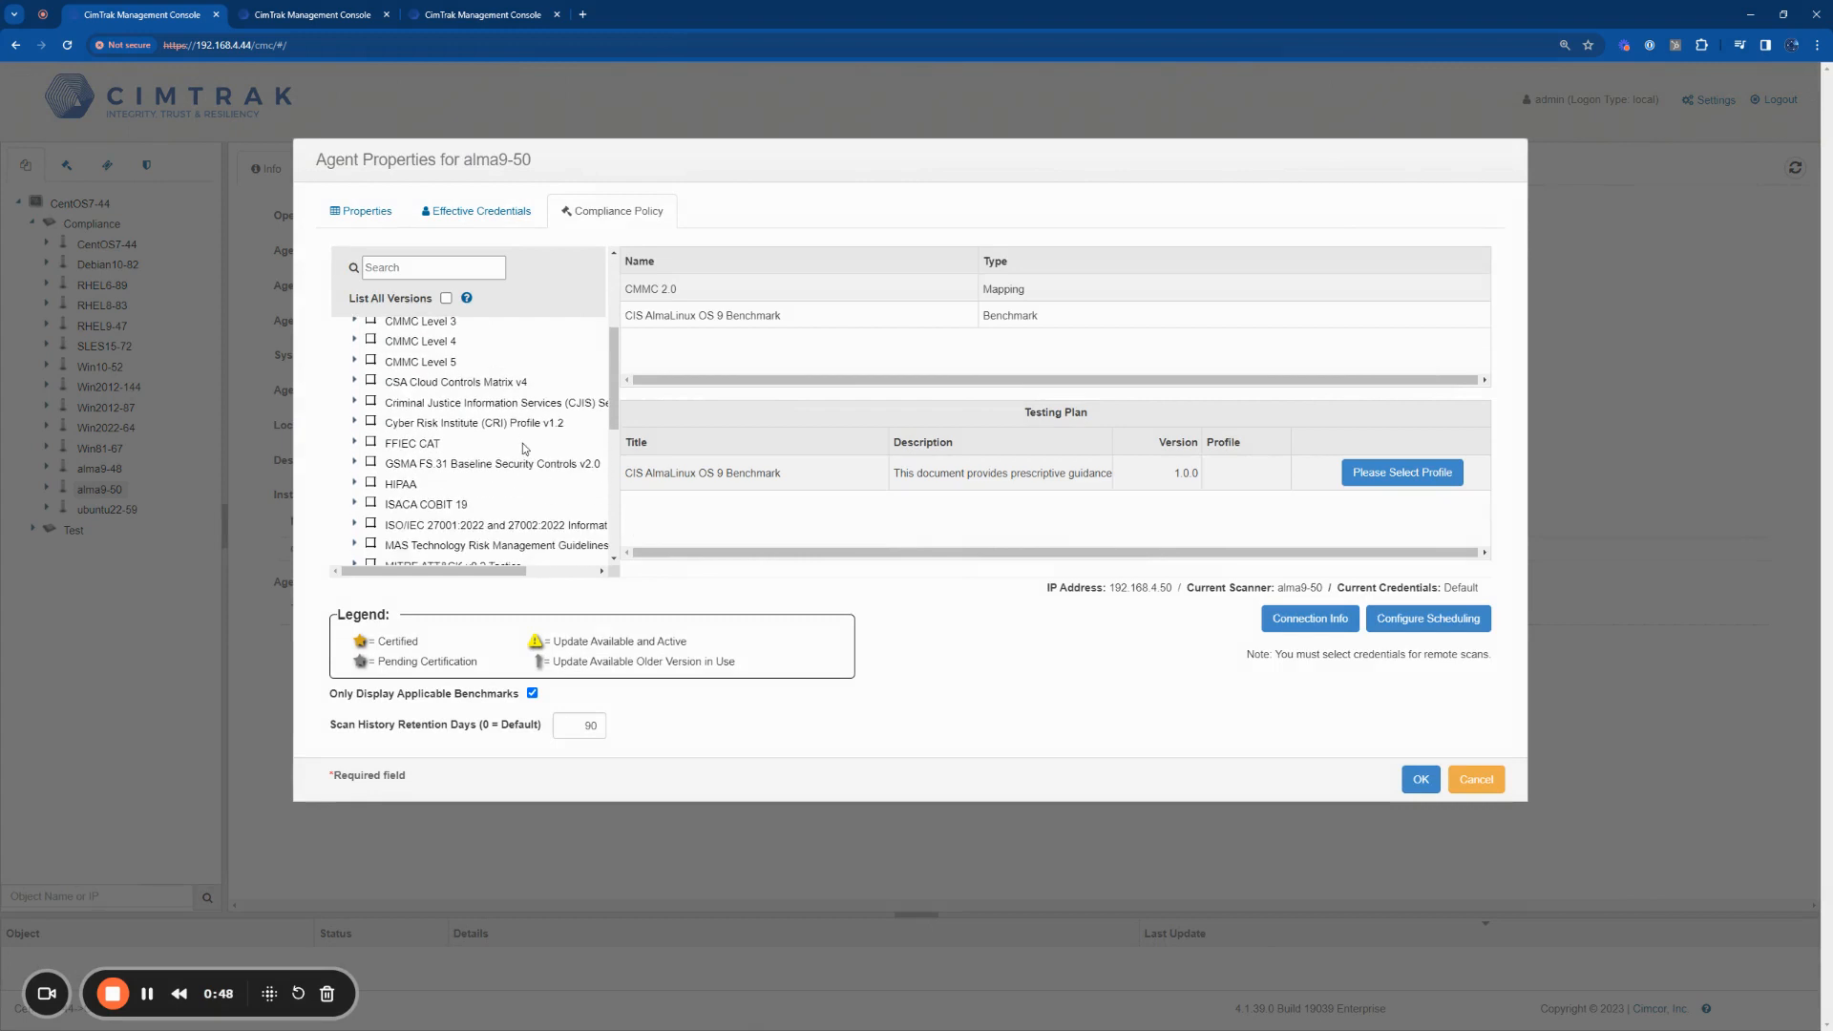
left_click(371, 482)
left_click(372, 523)
scroll(445, 489, "down", 2)
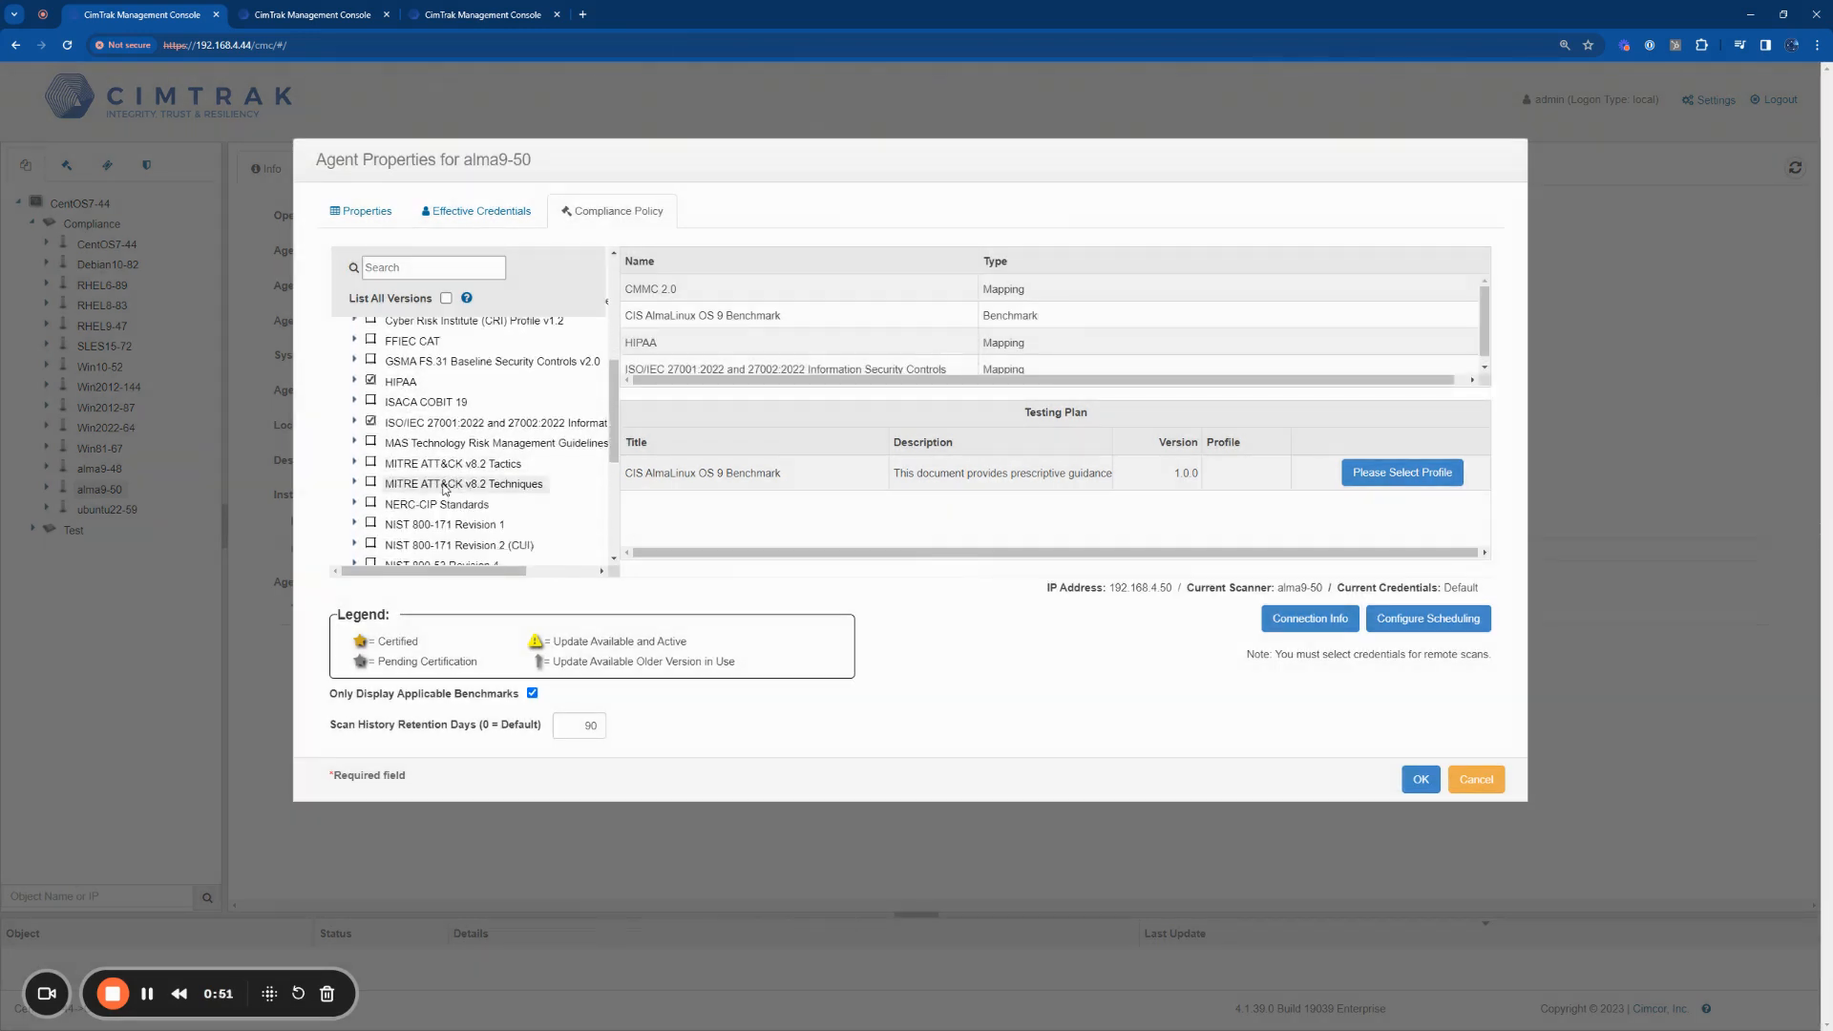
Step: Add the MITRE ATT&CK v8.2 Techniques, NIST 800-171 Revision 2 (CUI), PCI DSS 4.0 and SOC 2 mappings to the compliance policy
left_click(372, 483)
scroll(388, 455, "down", 2)
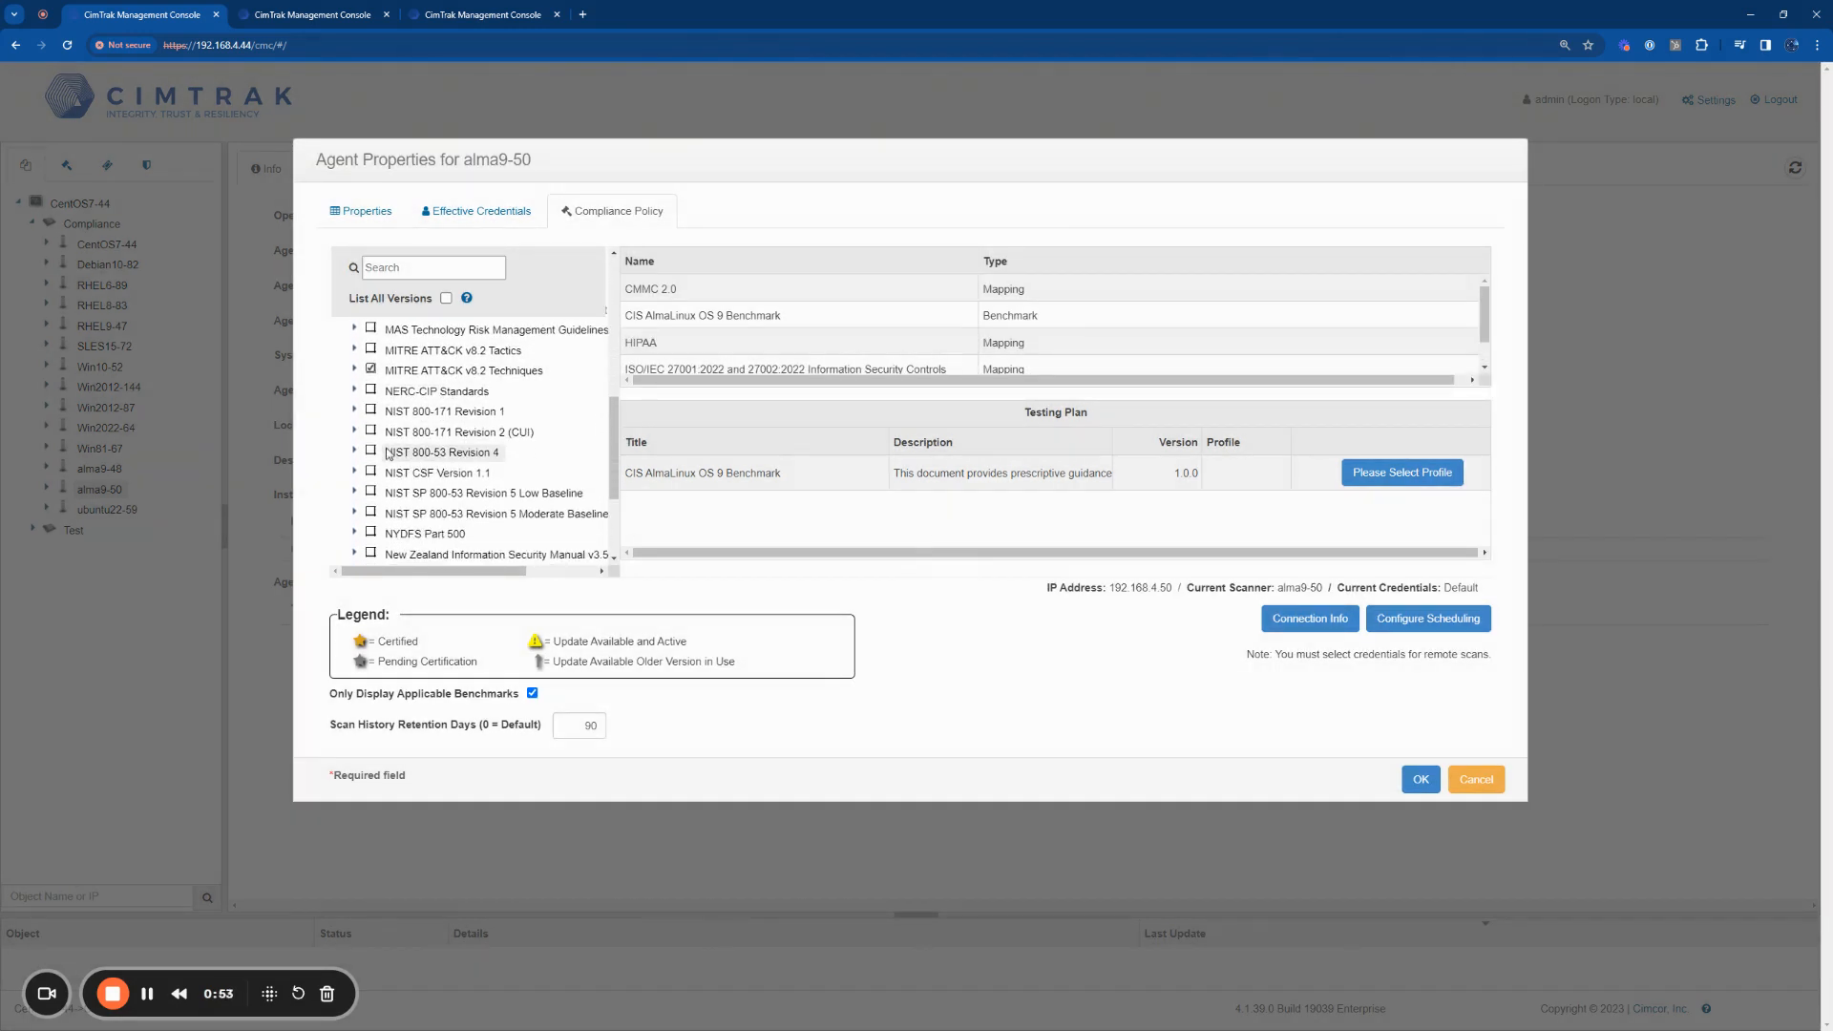
left_click(372, 431)
scroll(389, 477, "down", 2)
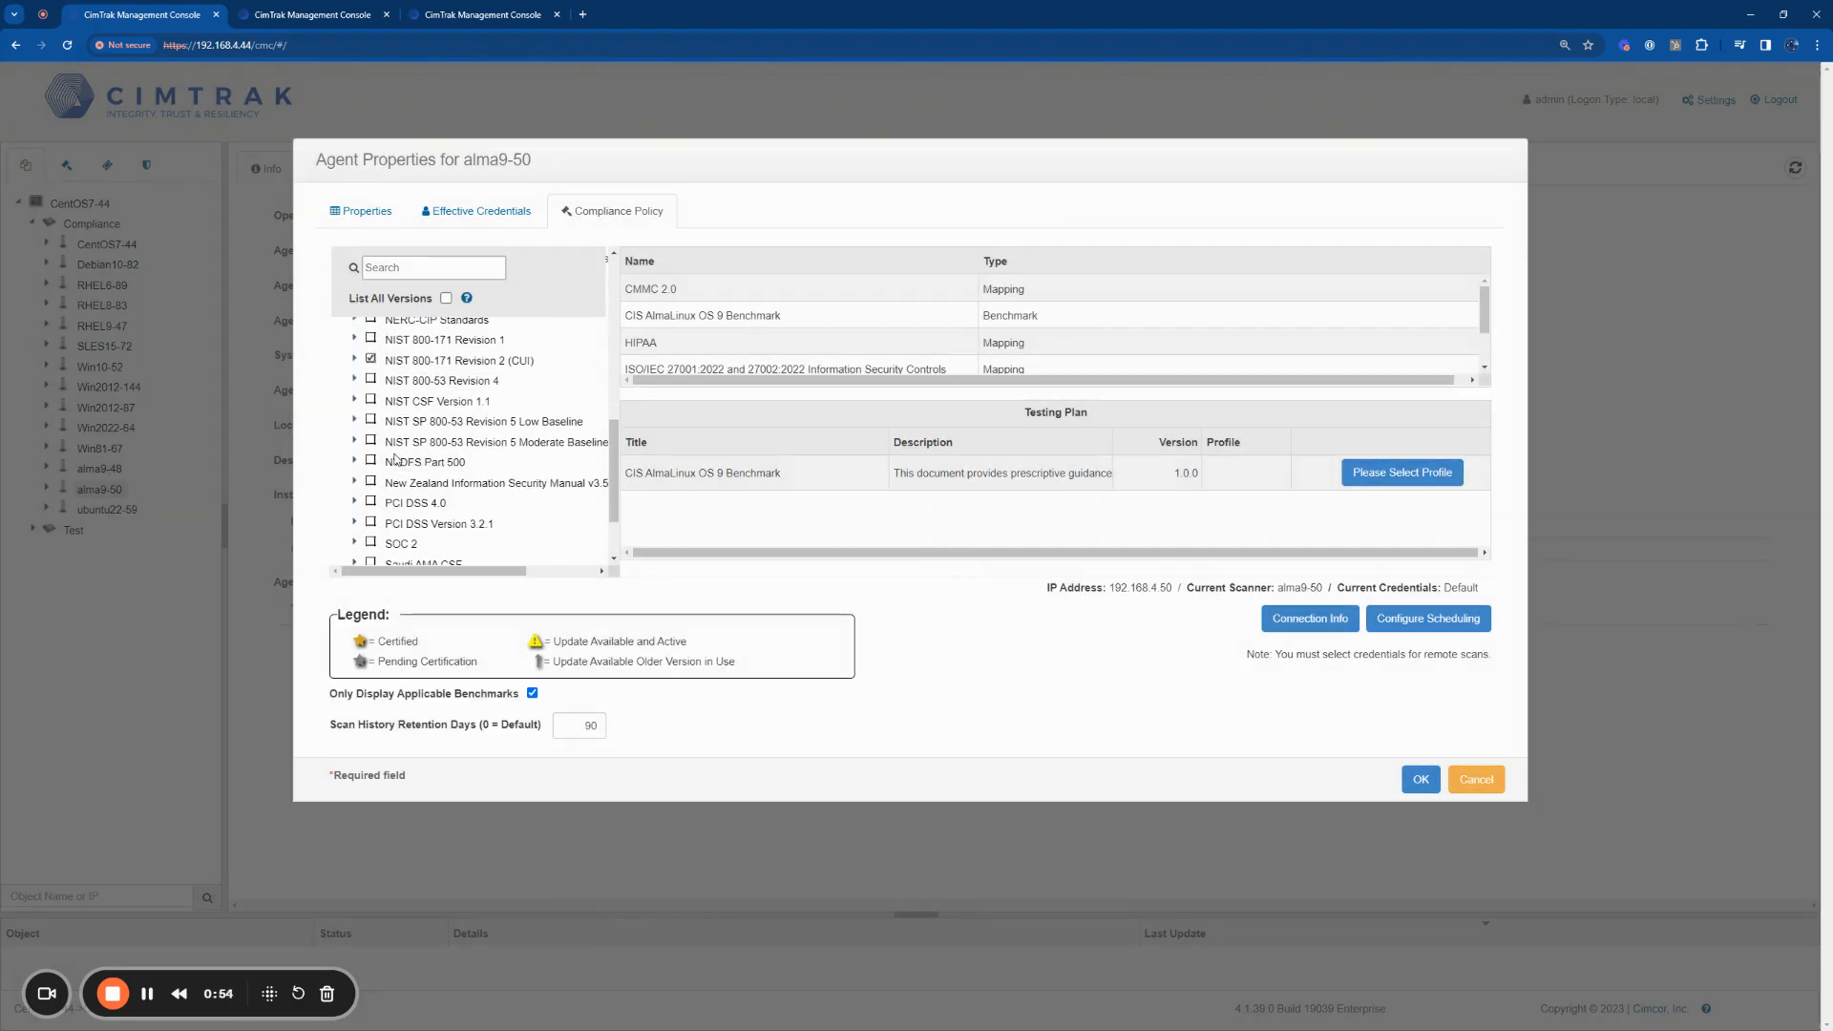
left_click(371, 502)
left_click(371, 542)
scroll(455, 506, "down", 2)
scroll(442, 483, "up", 3)
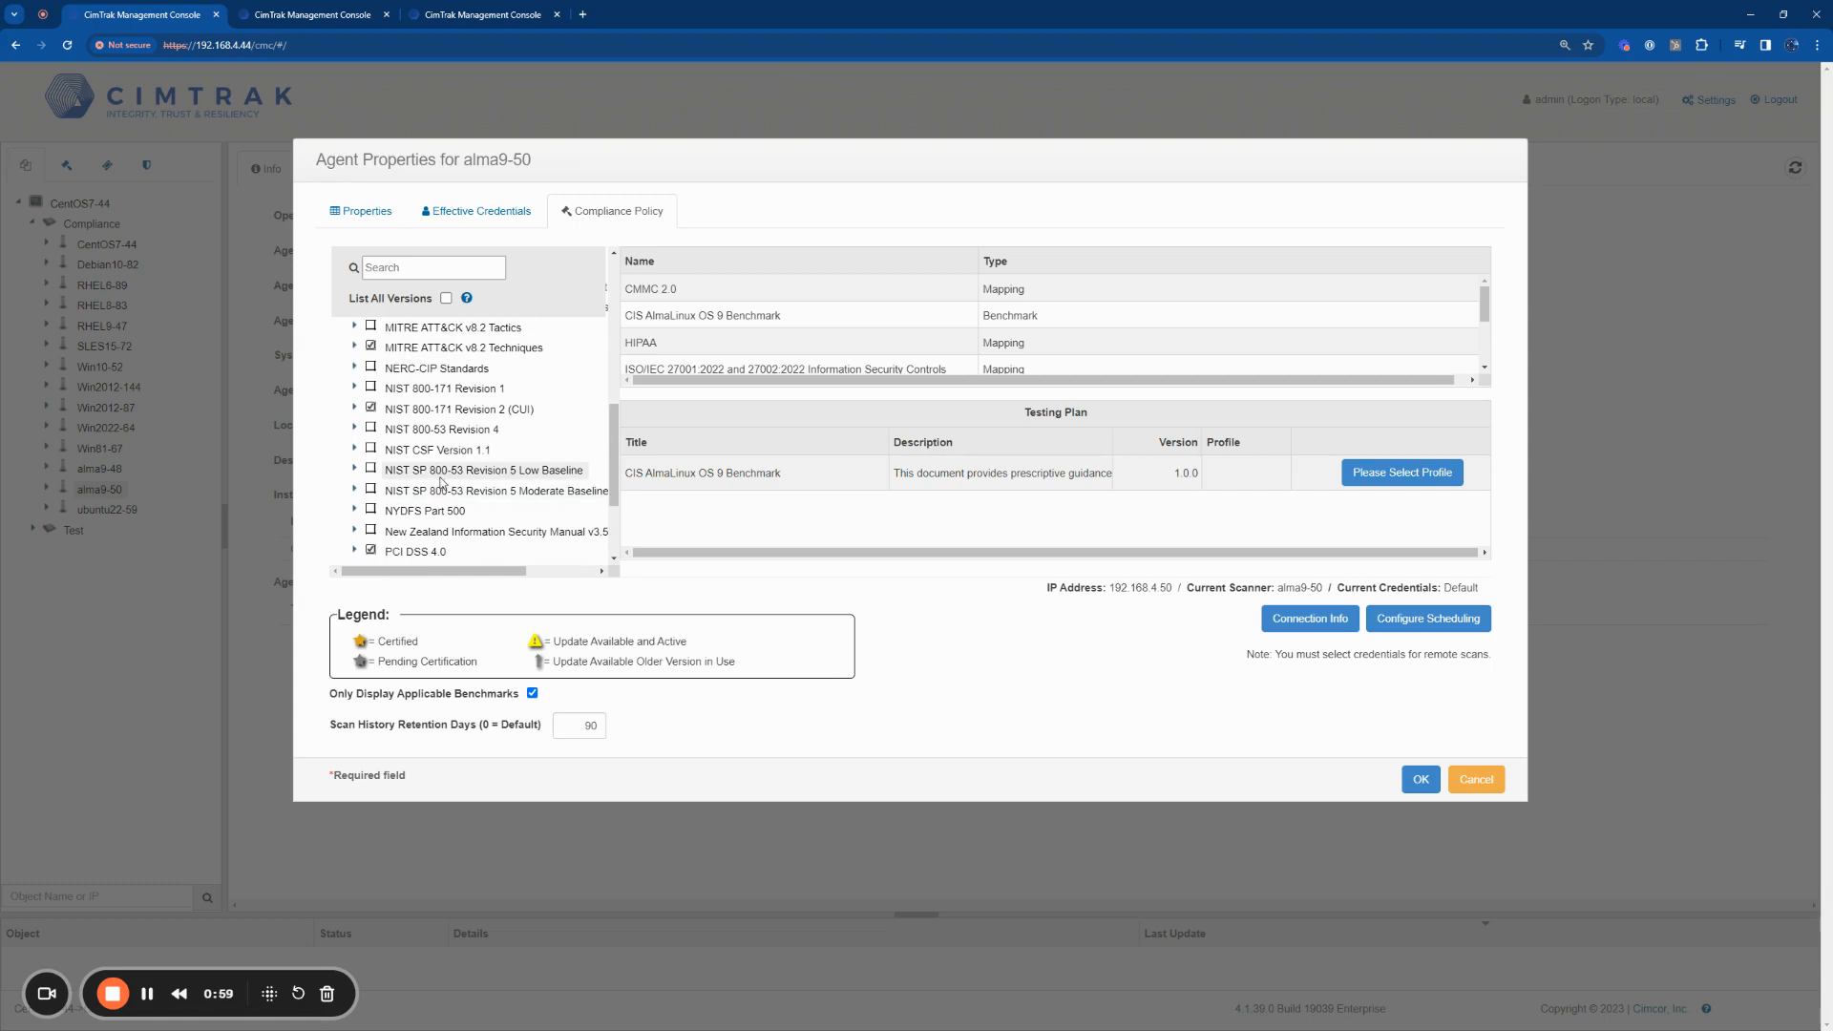
scroll(455, 480, "up", 3)
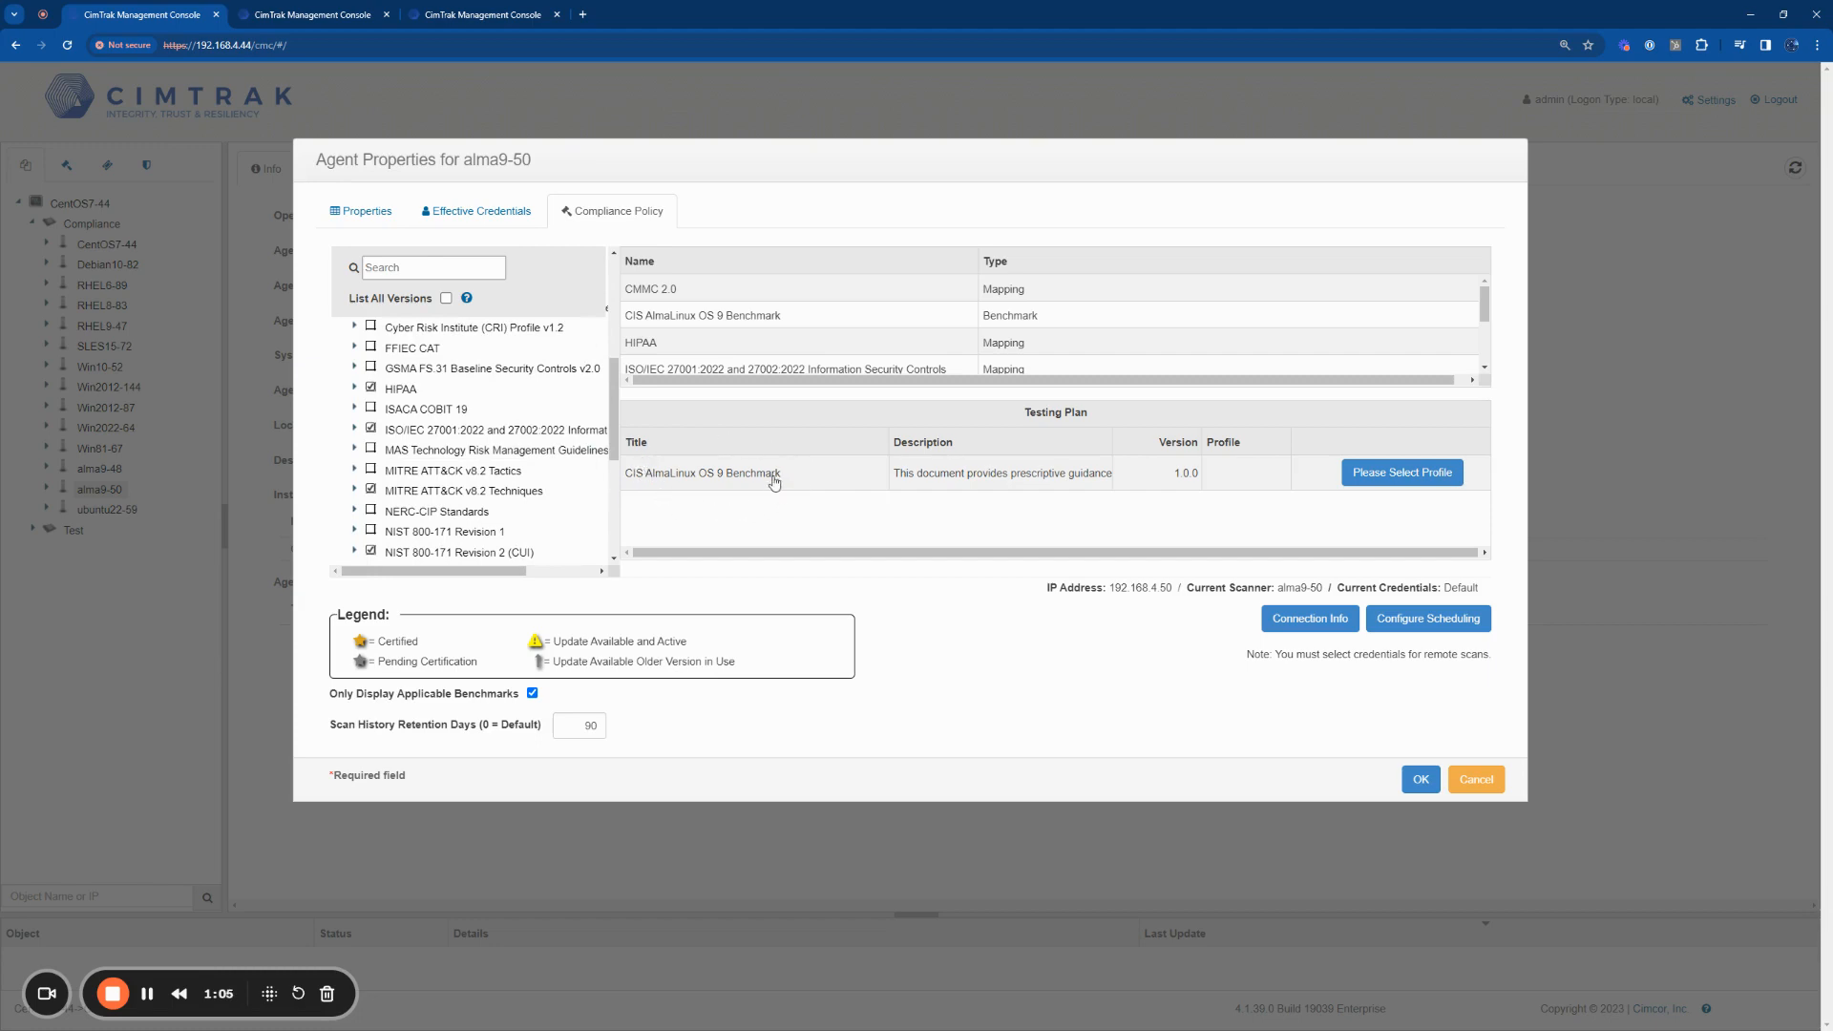
Step: Assign the Level 1 - Workstation profile to the CIS AlmaLinux OS 9 Benchmark in the testing plan
left_click(1386, 482)
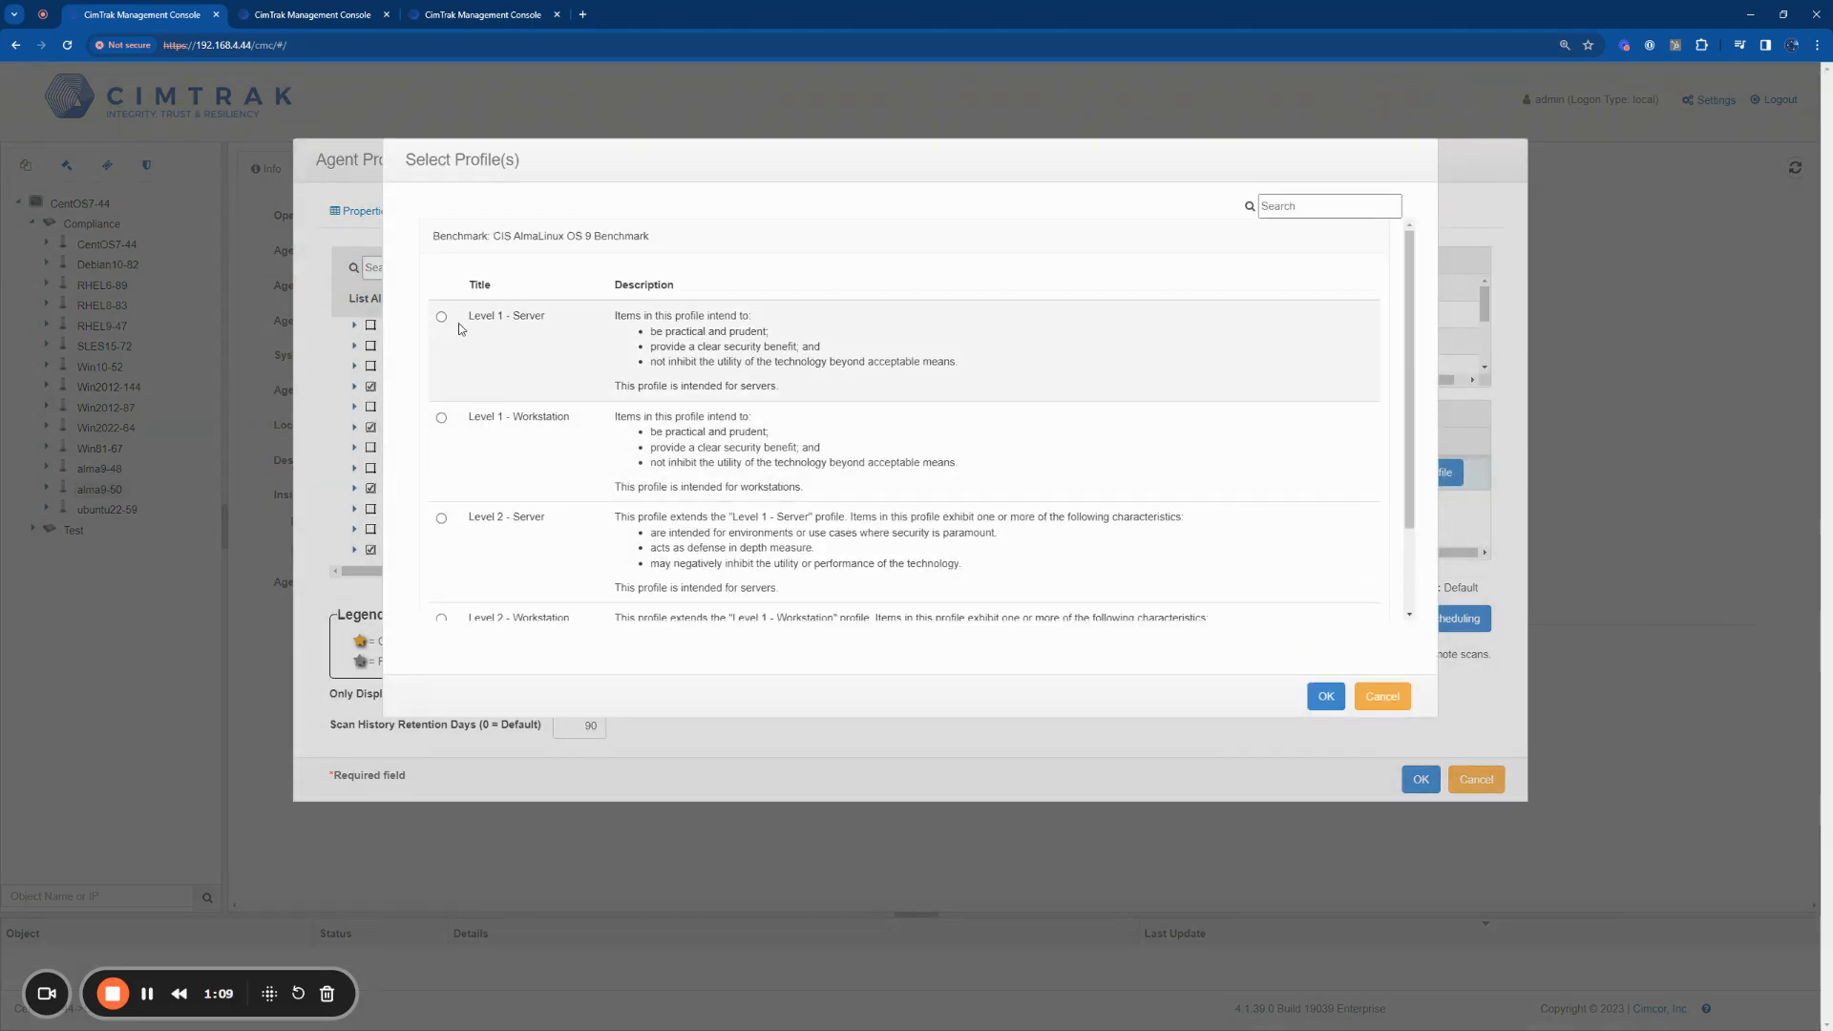
left_click(441, 316)
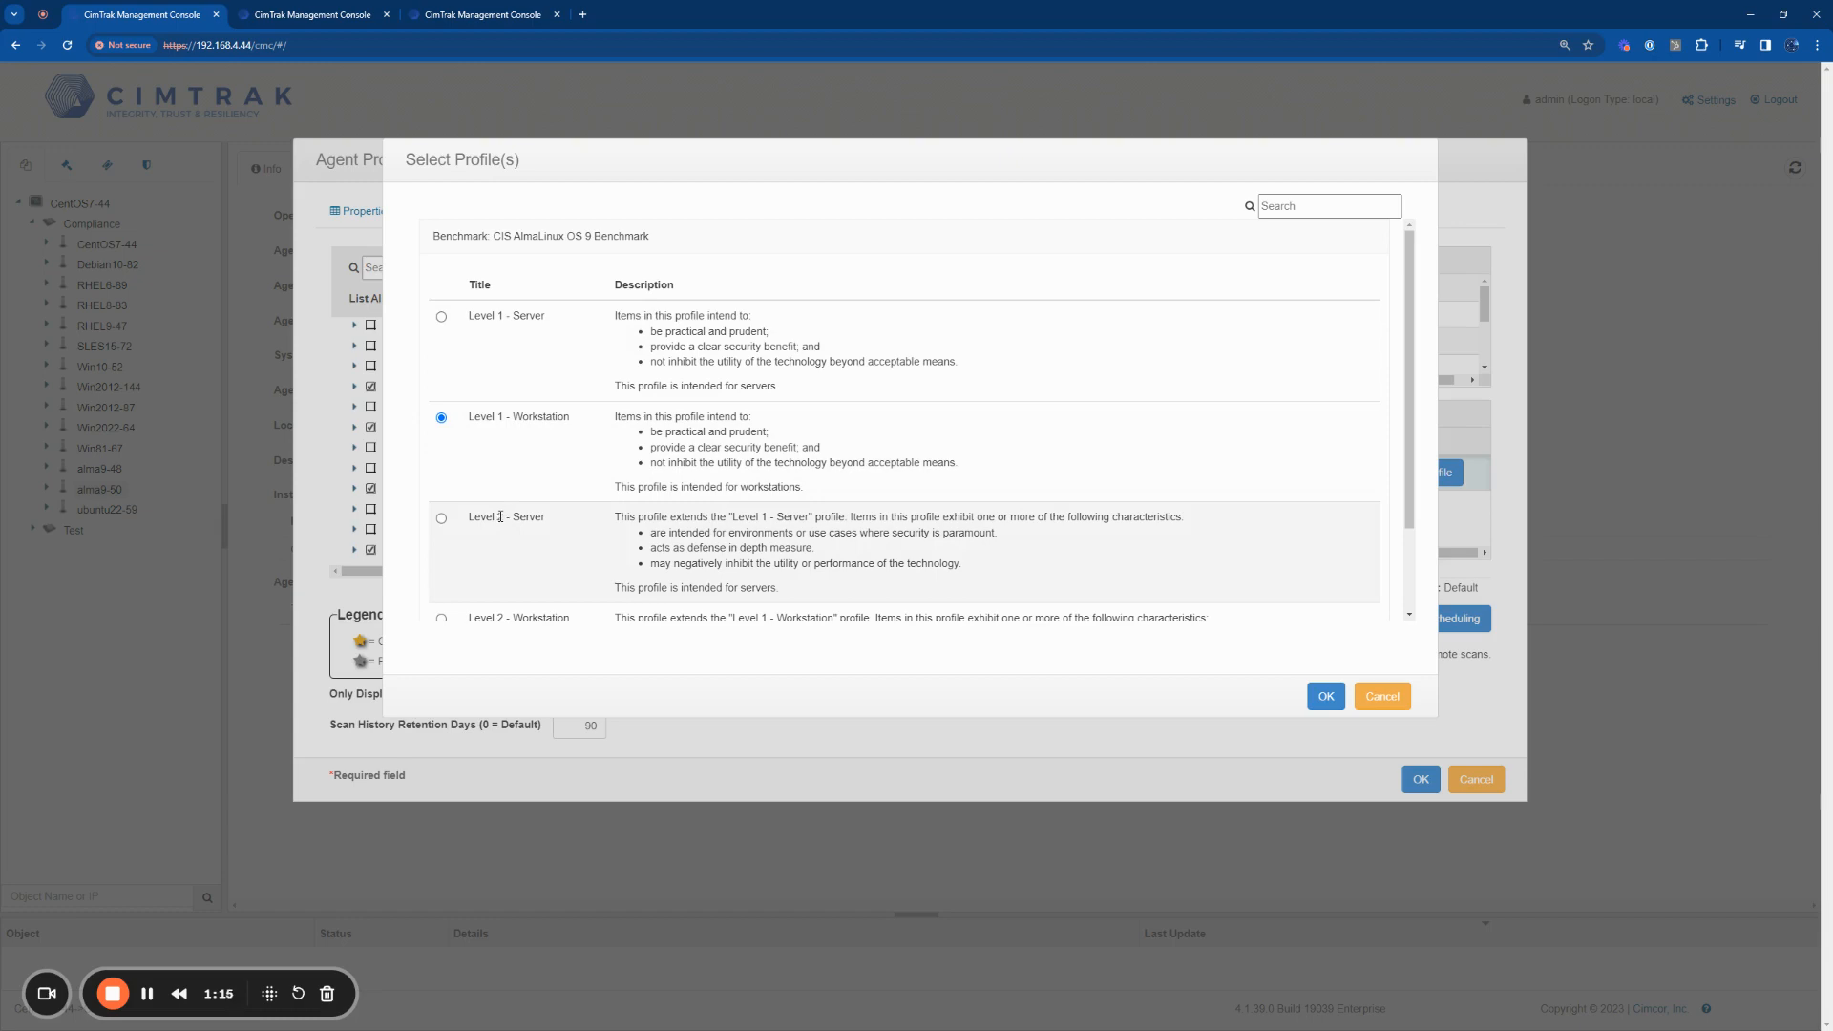
left_click(1327, 696)
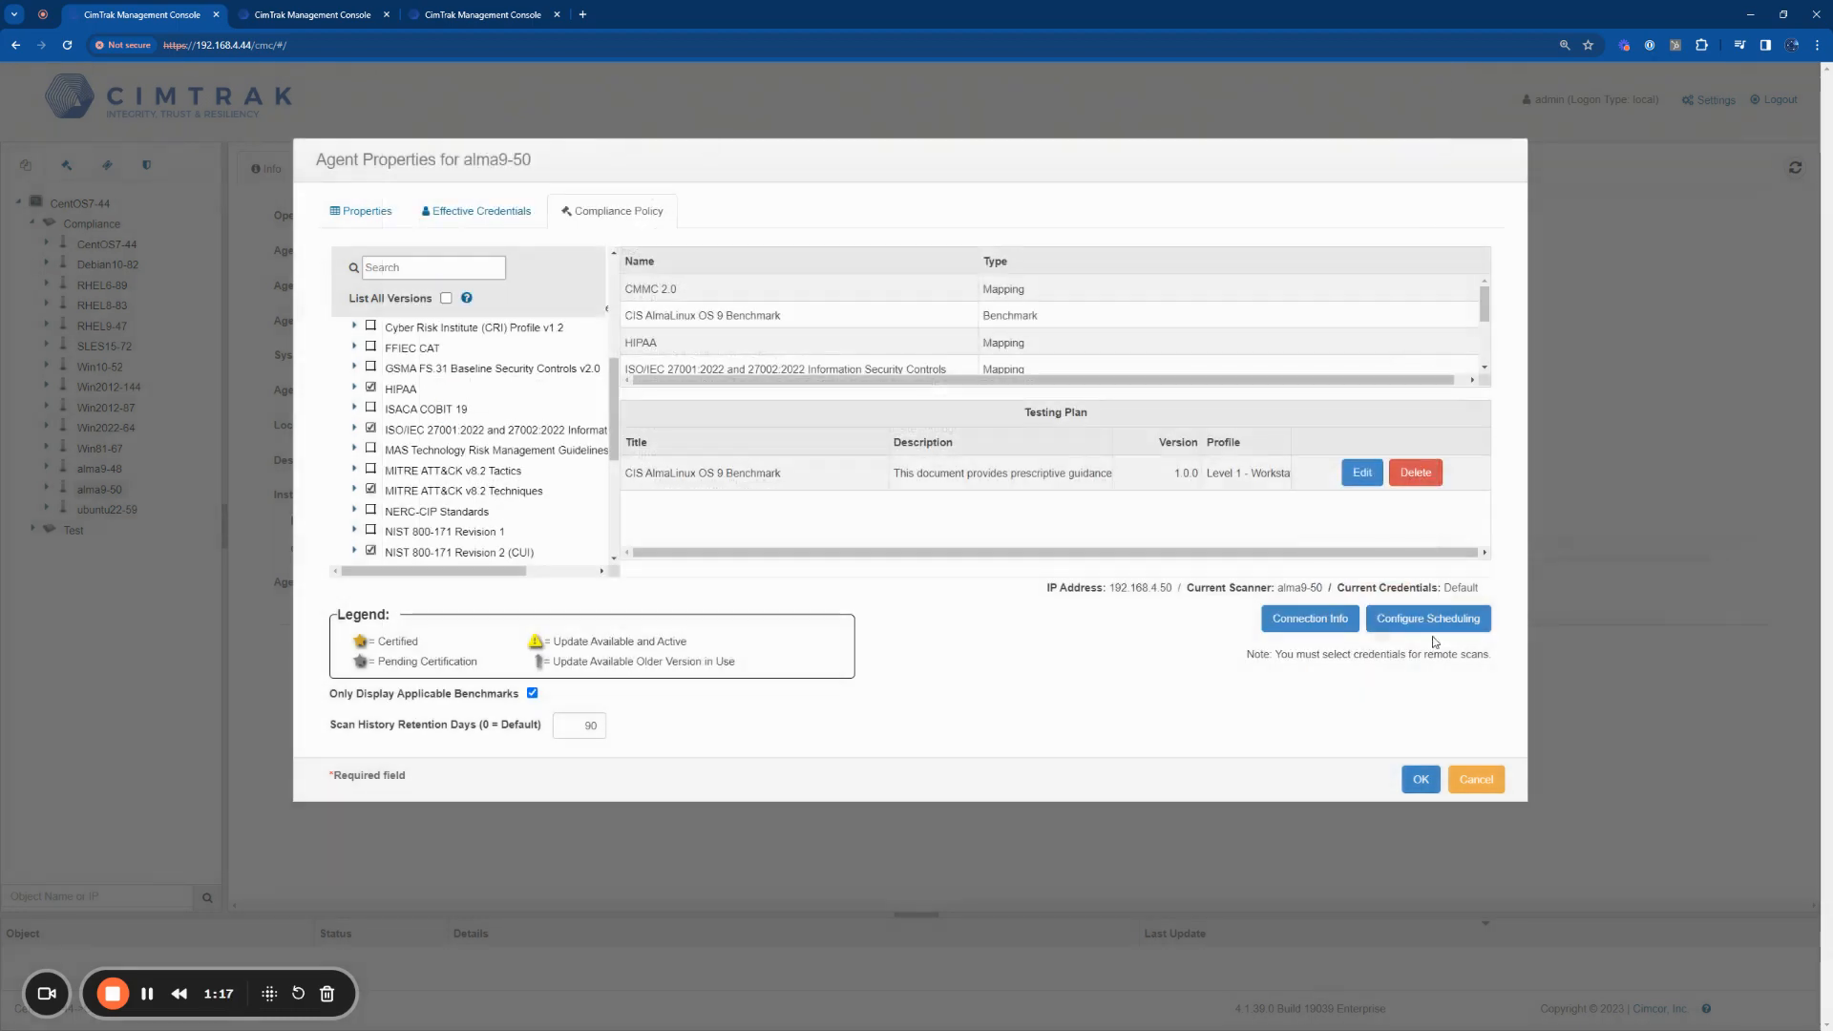
Step: Set the compliance scan schedule to the 29th day of the month
left_click(1454, 620)
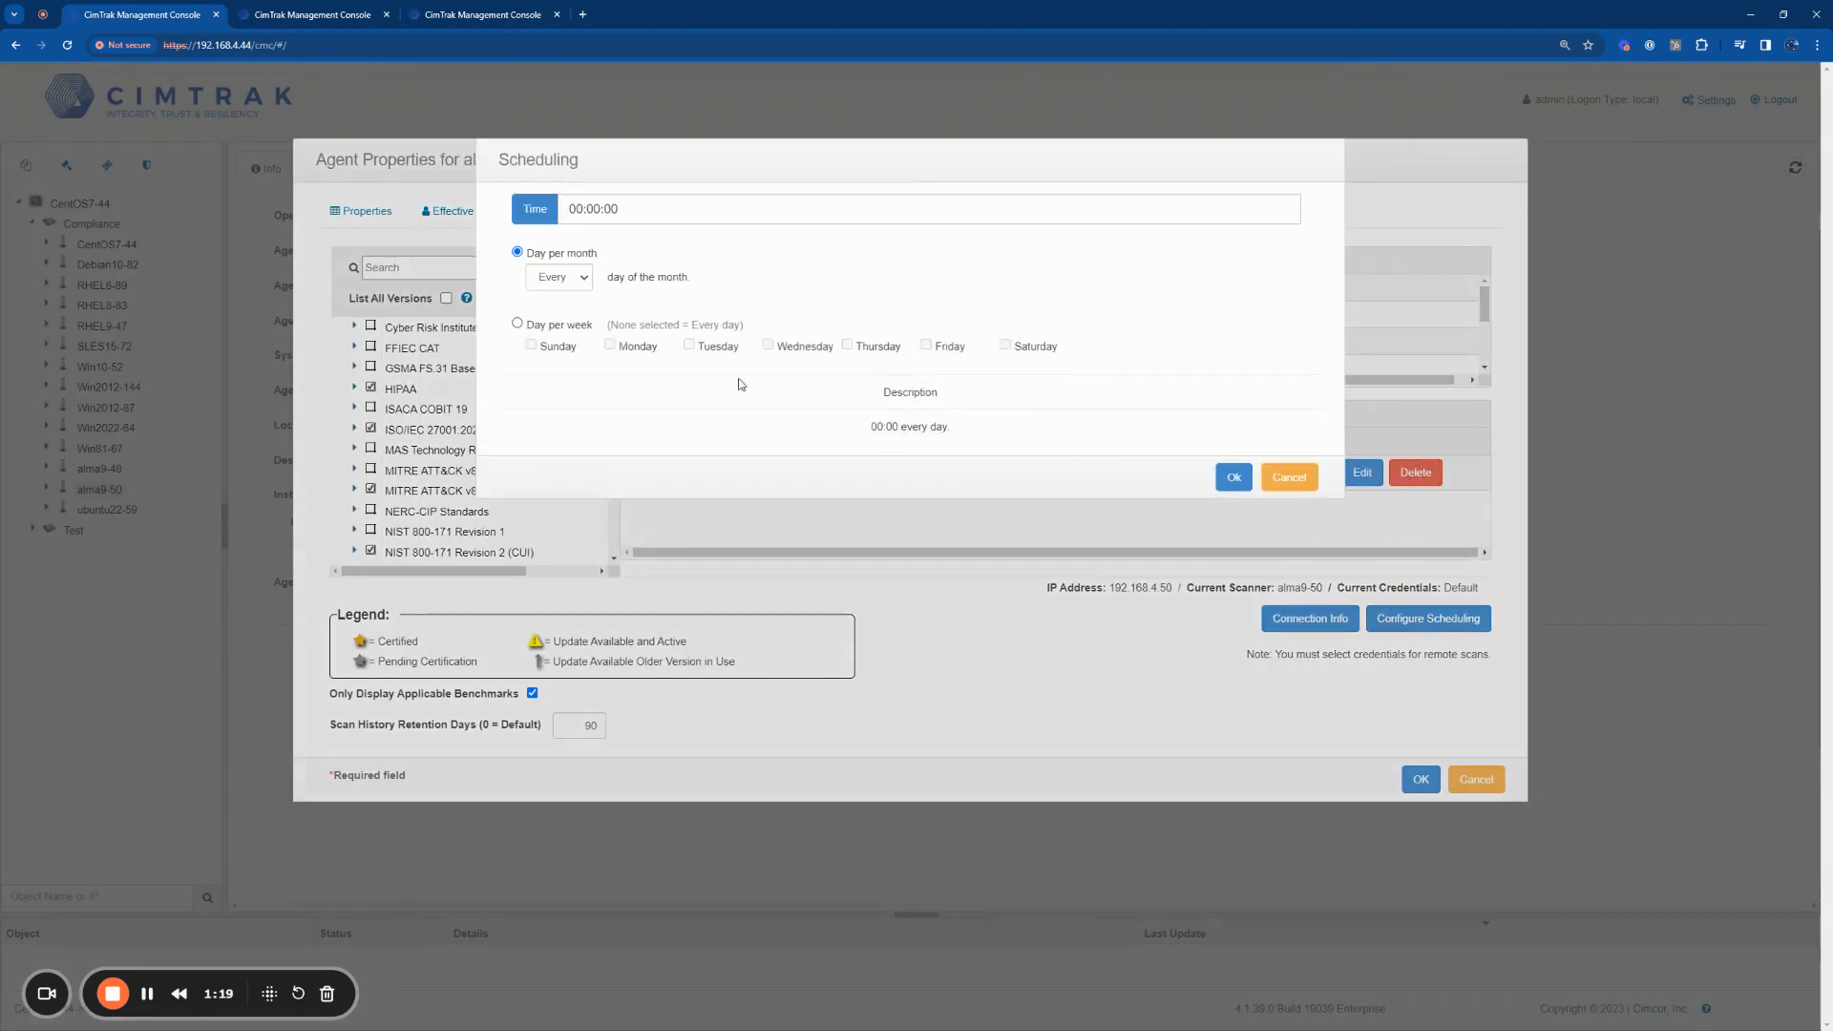
left_click(553, 277)
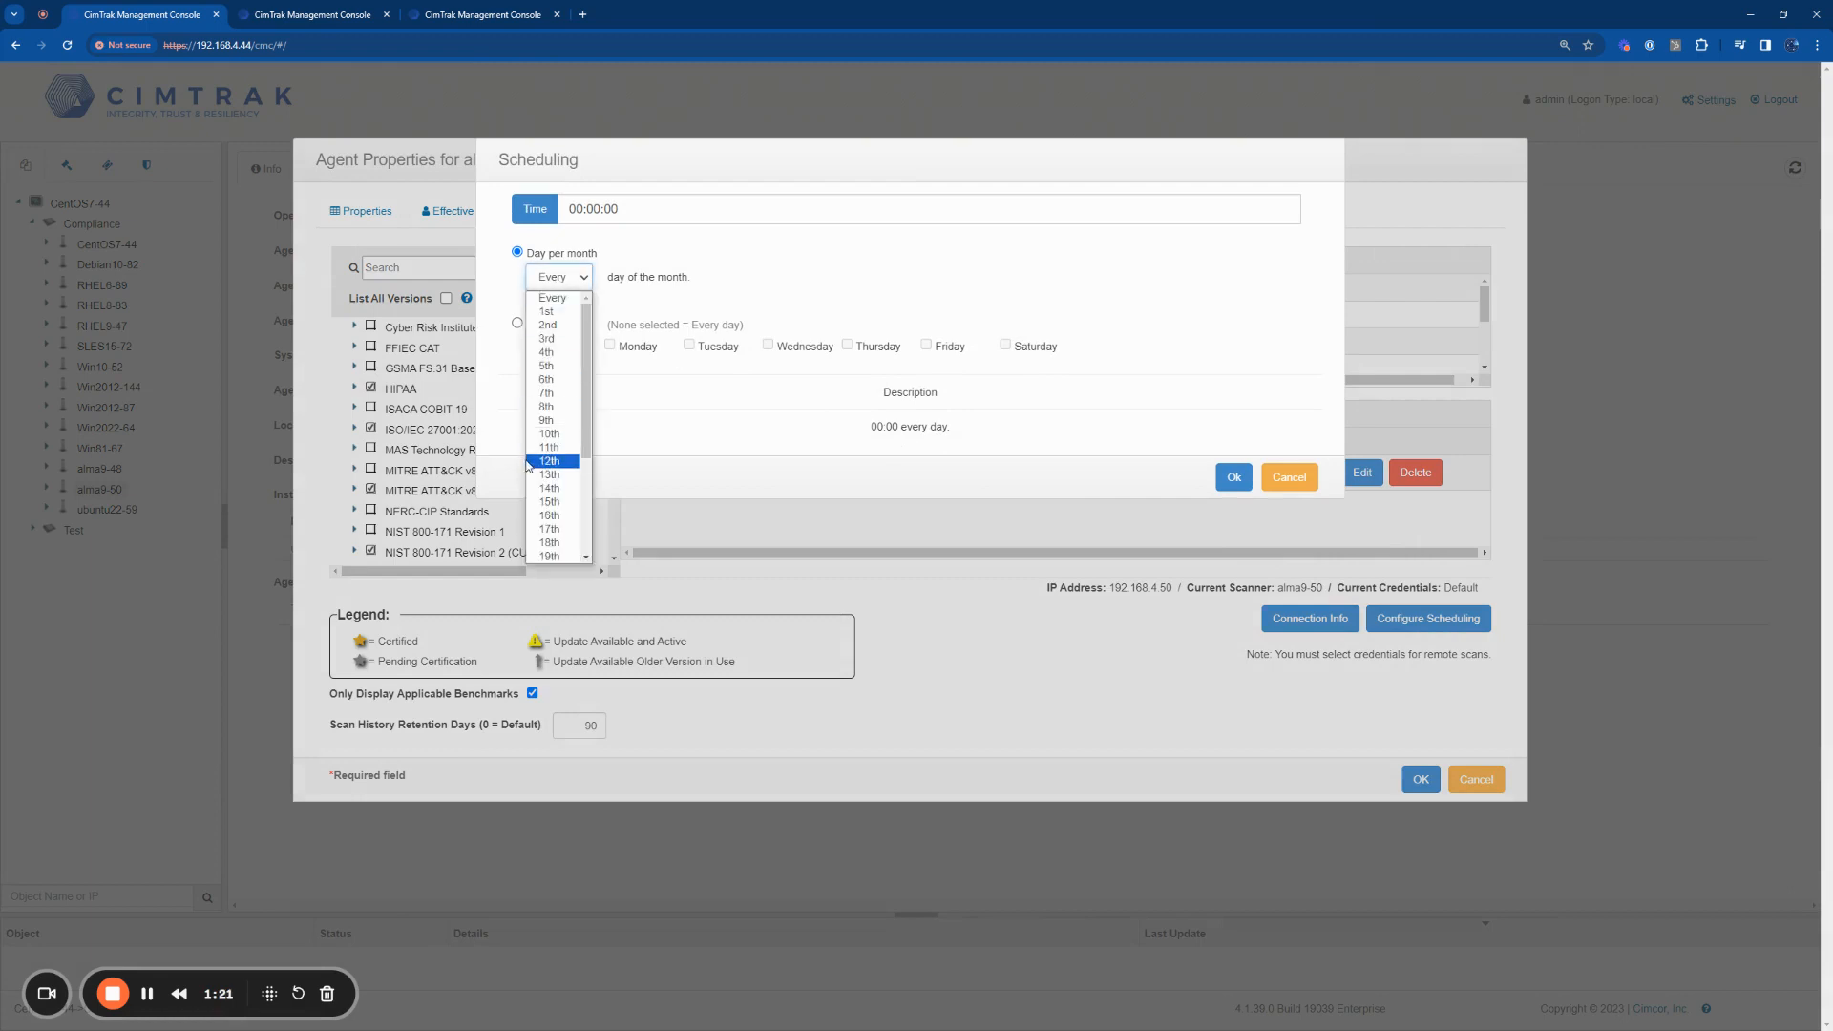
scroll(542, 477, "down", 2)
left_click(545, 534)
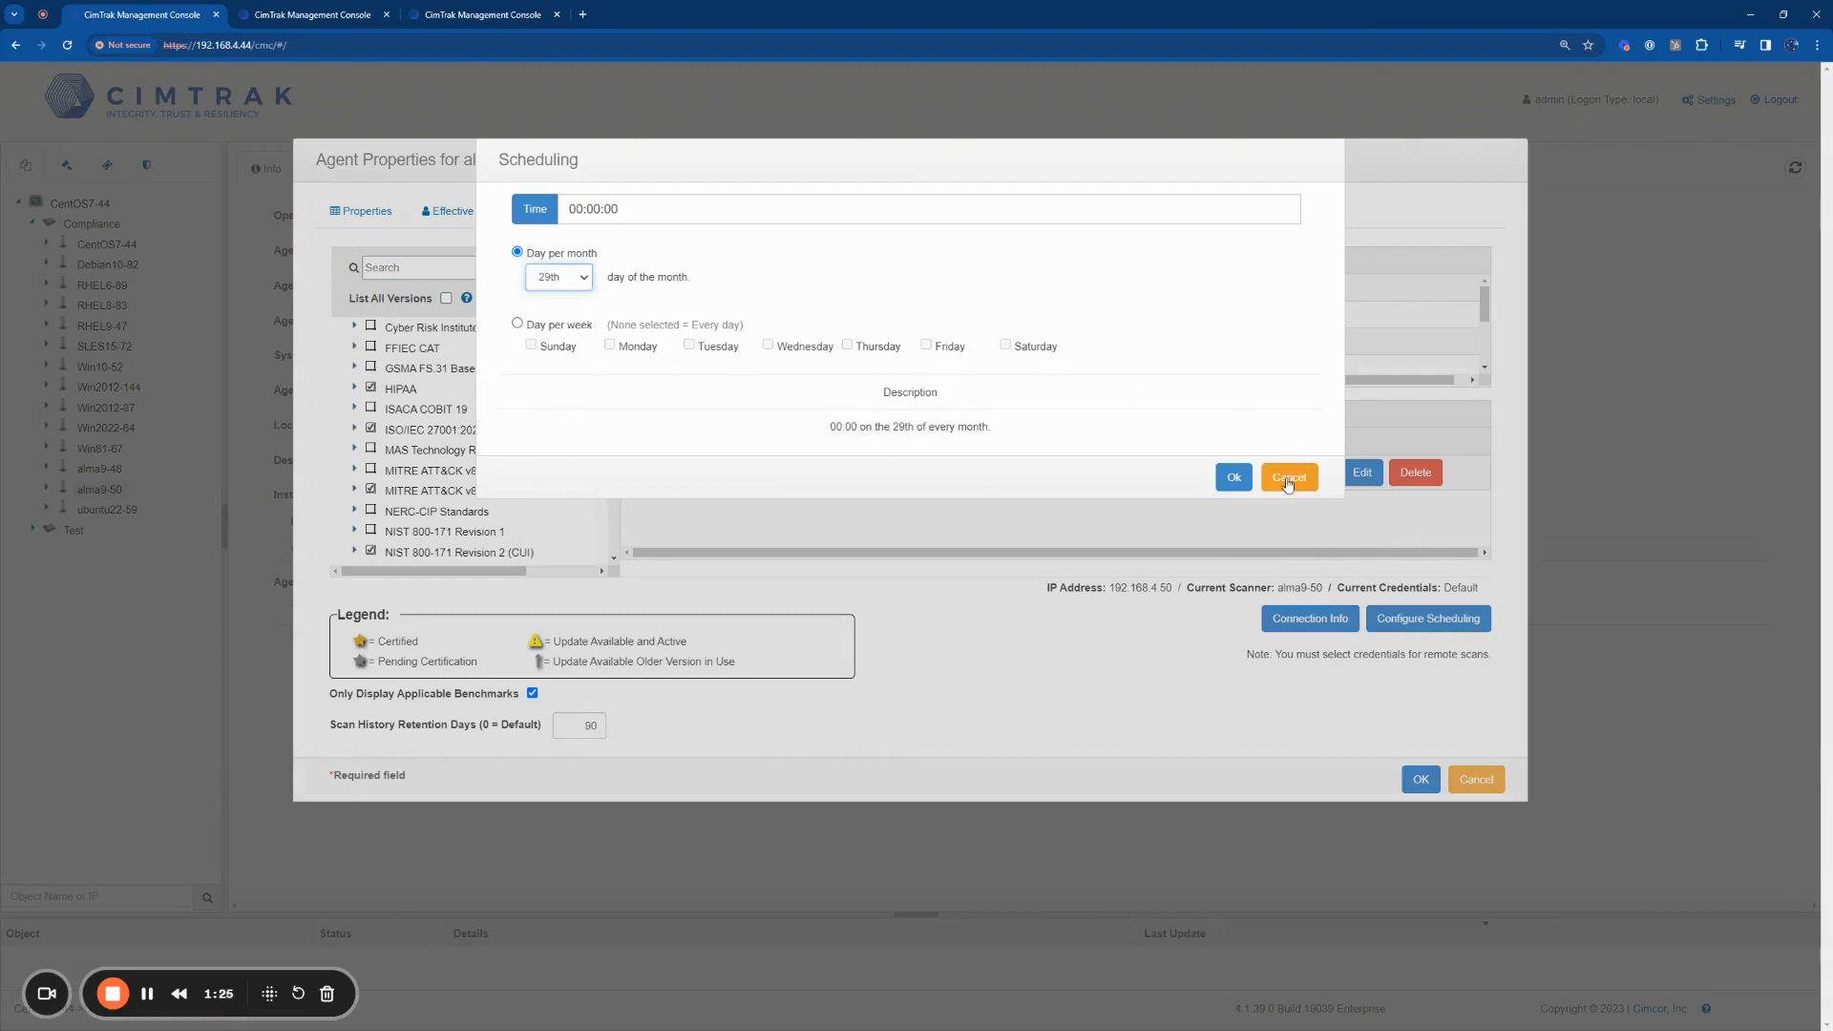
Step: In the console showing Win2022-64's scan results, open the CIS Microsoft Windows Server 2022 Benchmark details, grouped by Disposition with the Fail group expanded
left_click(334, 21)
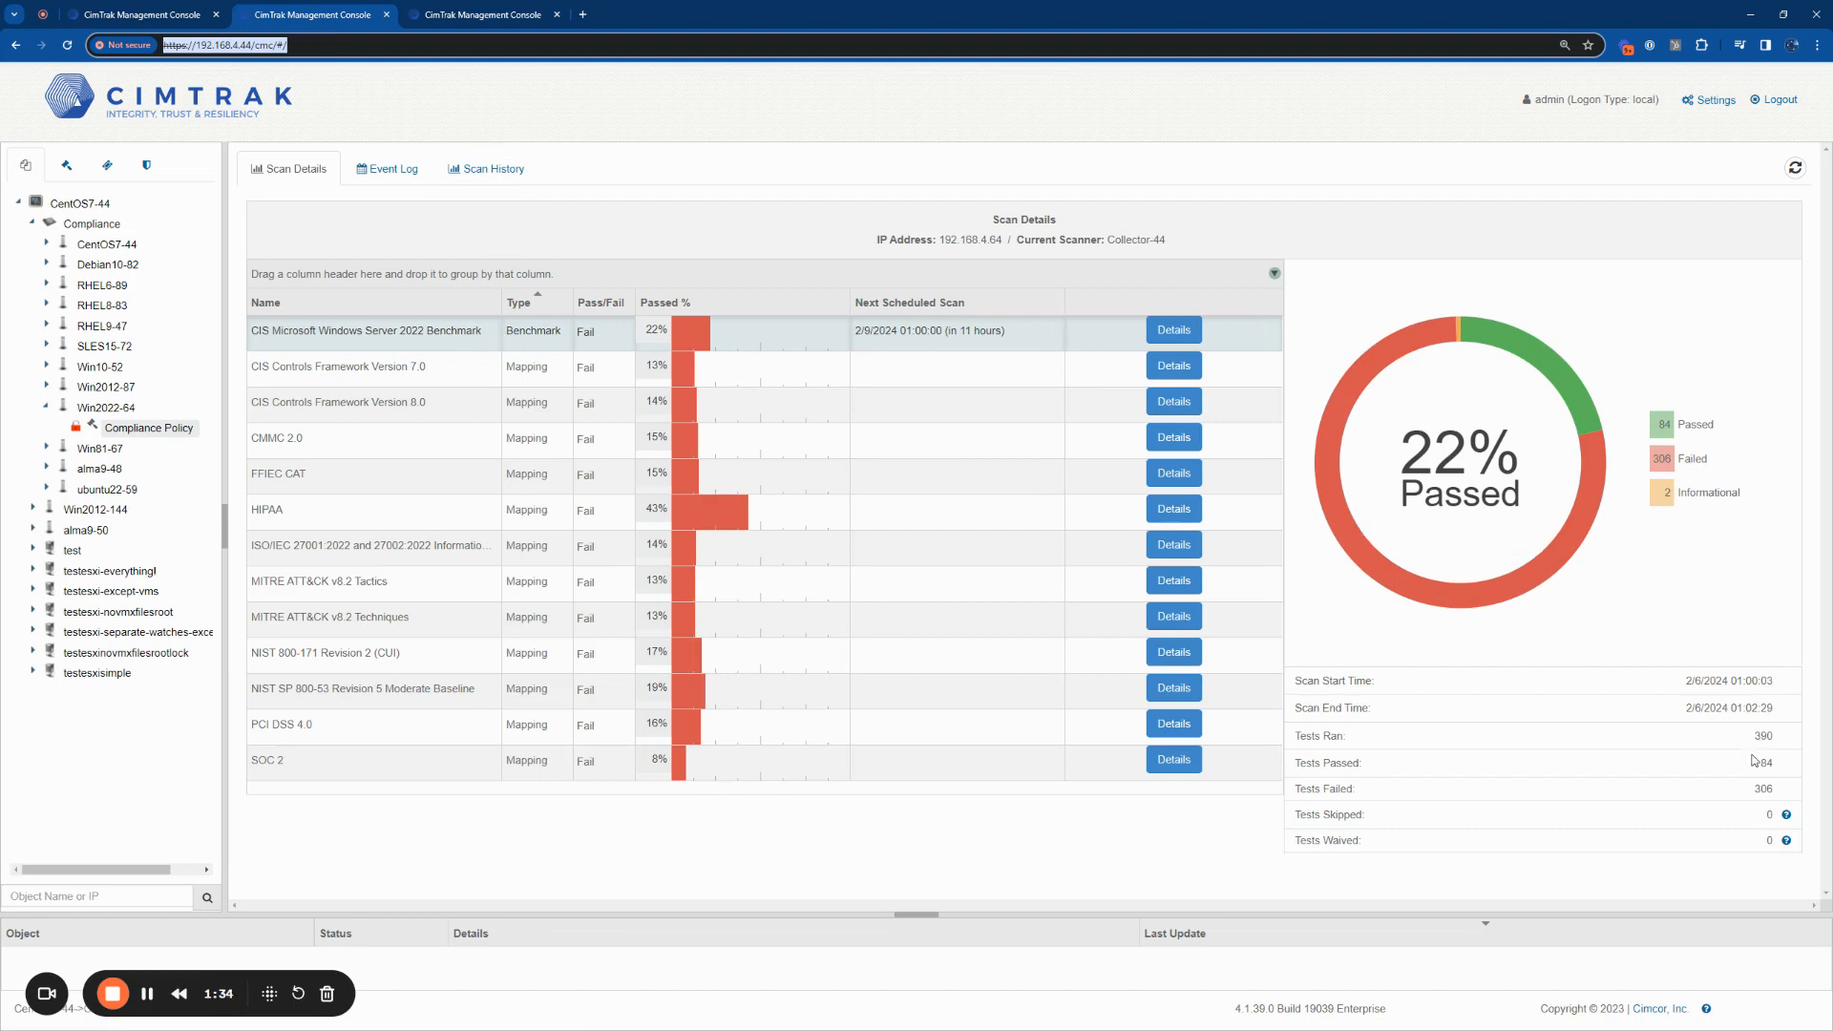
left_click_drag(1751, 788, 1776, 785)
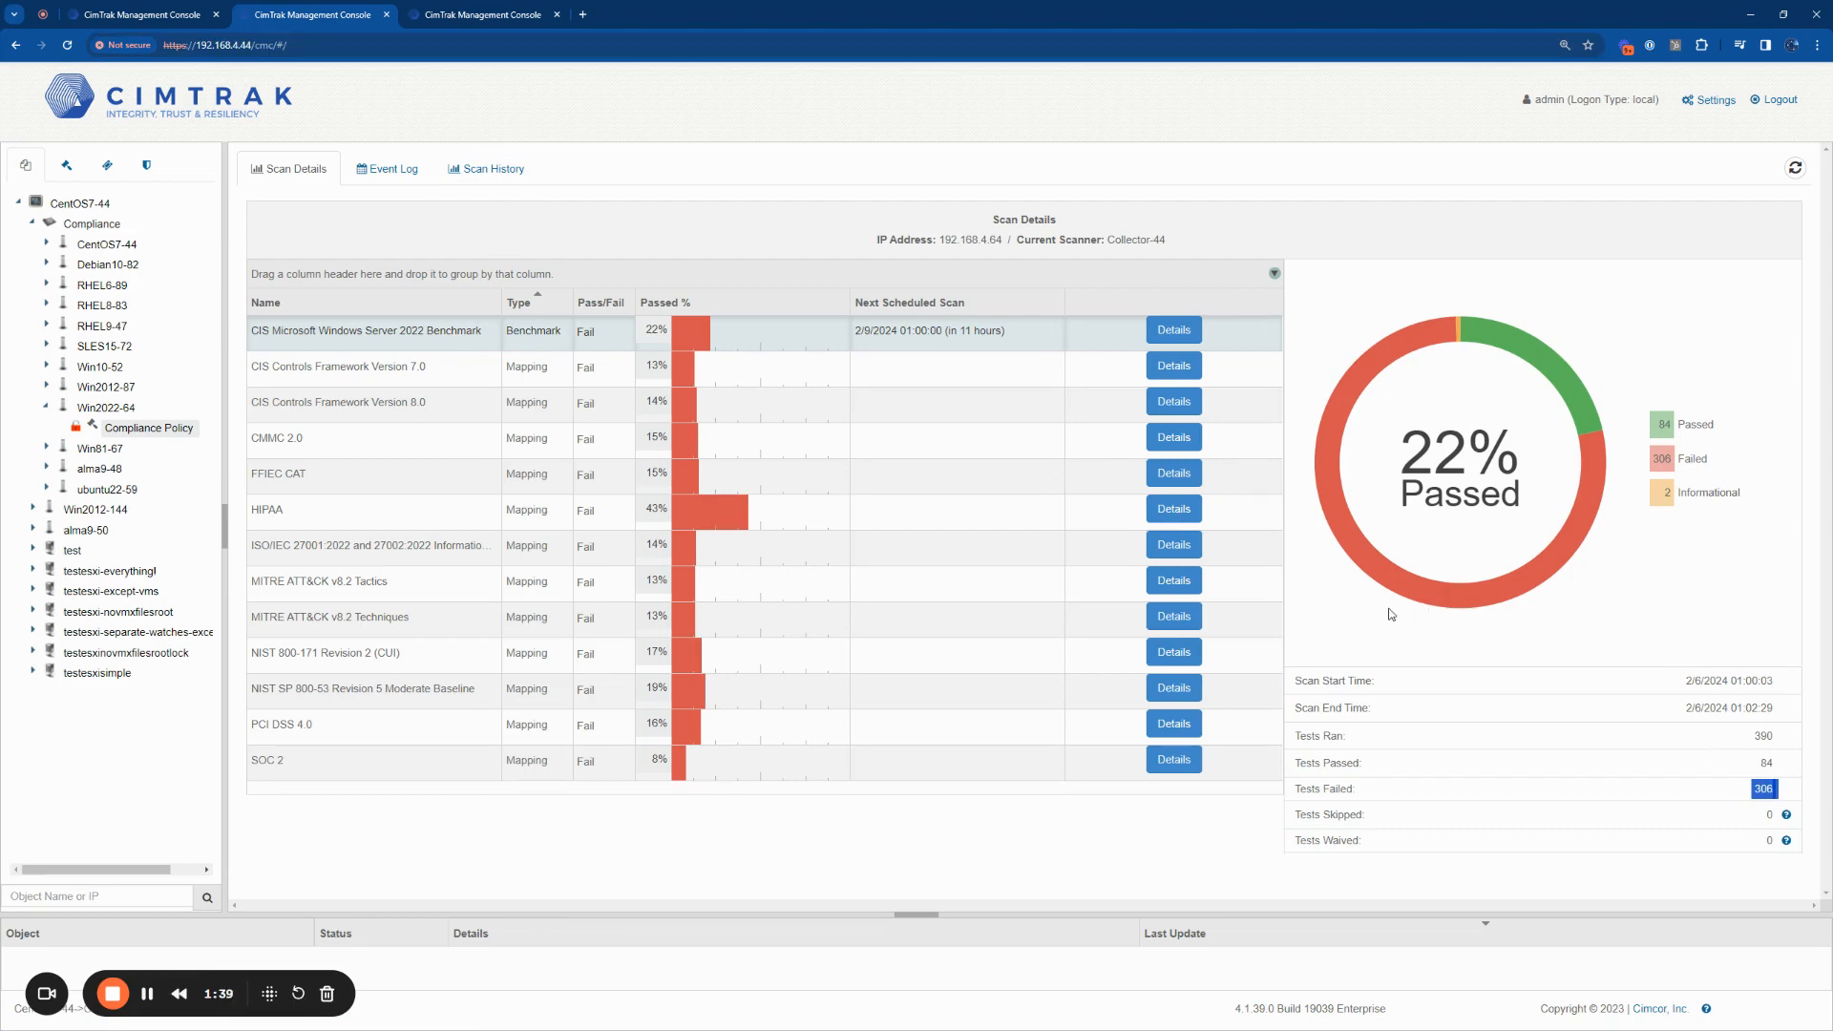
left_click(1167, 336)
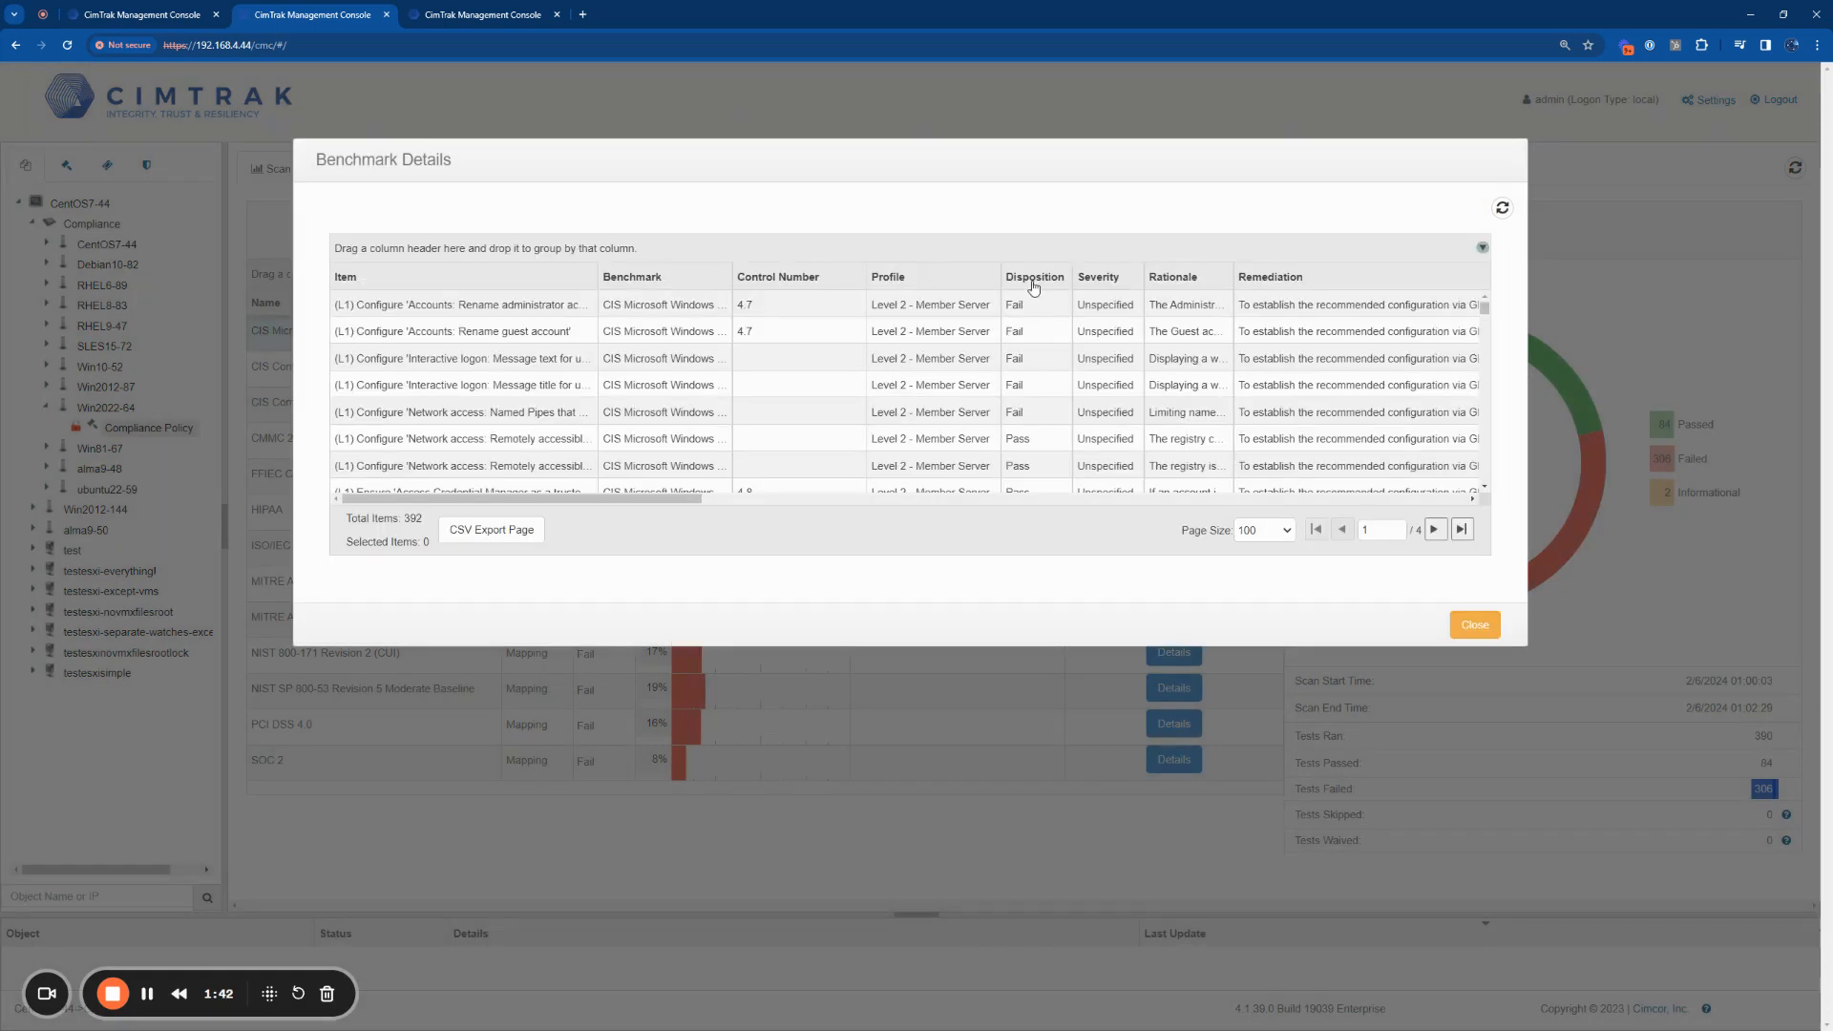
left_click_drag(1033, 283, 946, 256)
left_click(344, 308)
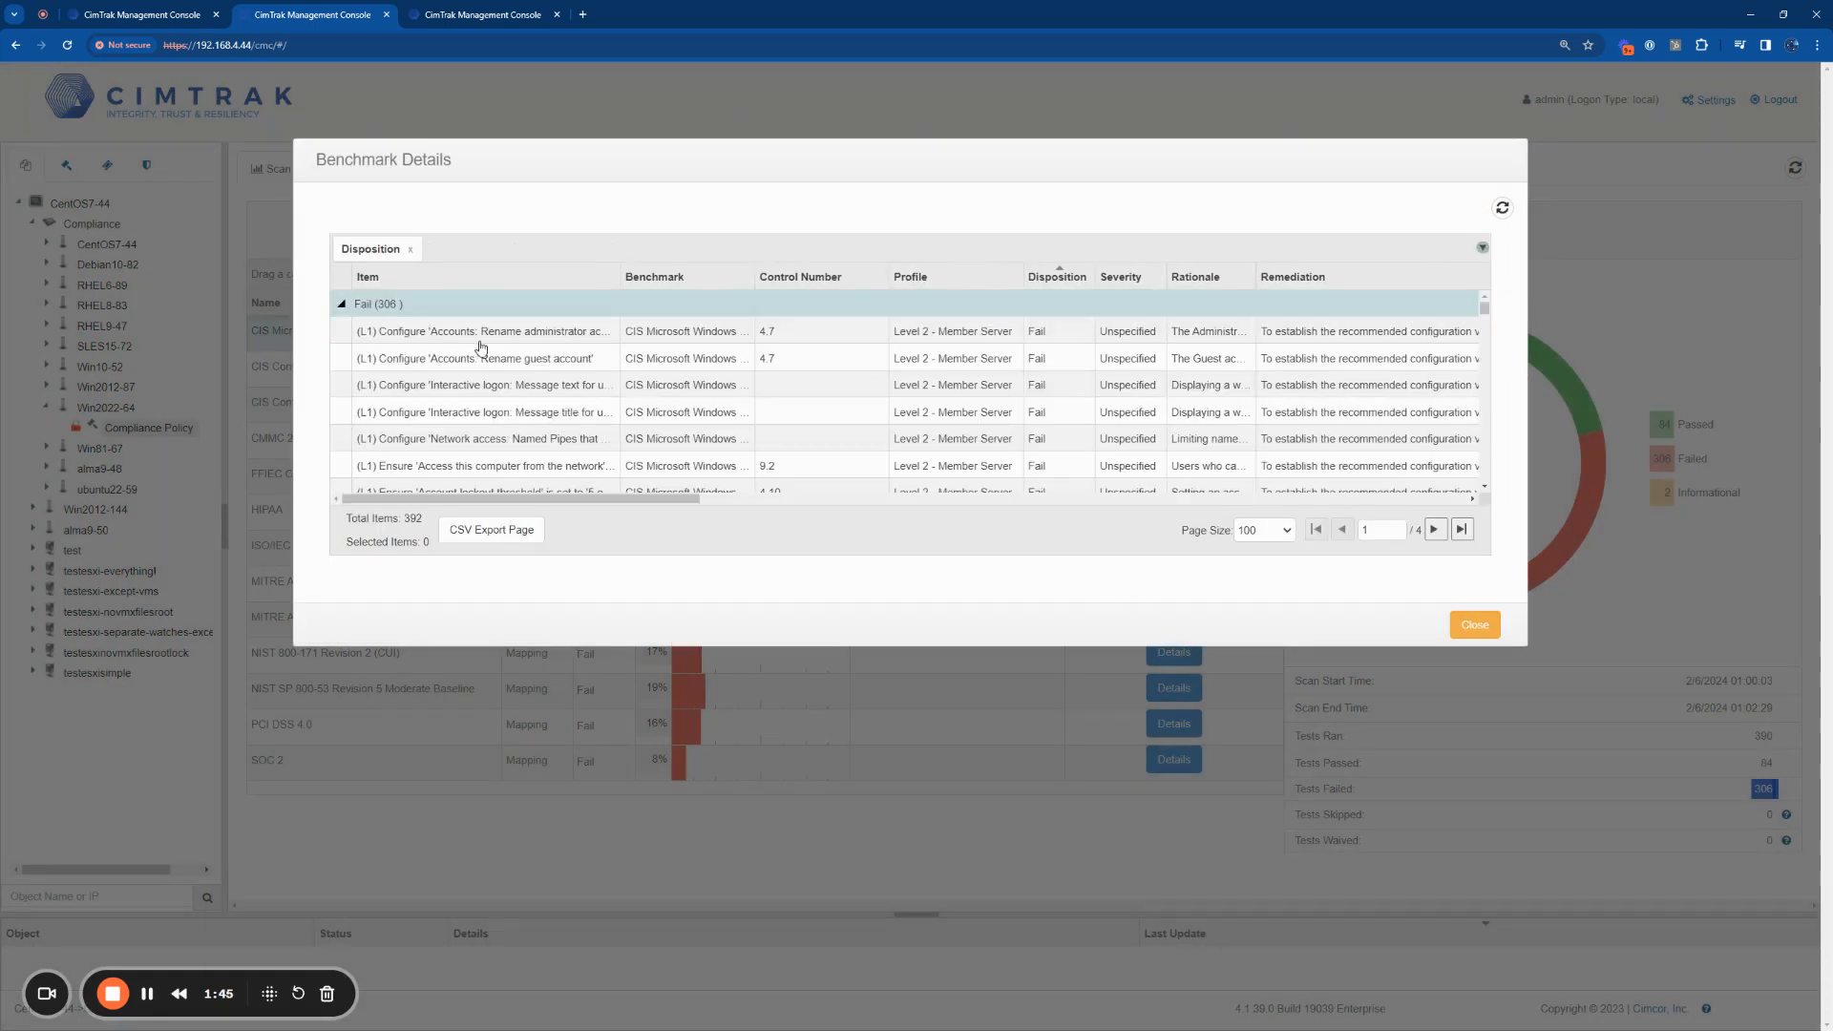
Step: Widen the Item column, open the failed item "(L1) Configure 'Accounts: Rename administrator account'" and highlight its title
left_click_drag(618, 286, 757, 288)
double_click(671, 331)
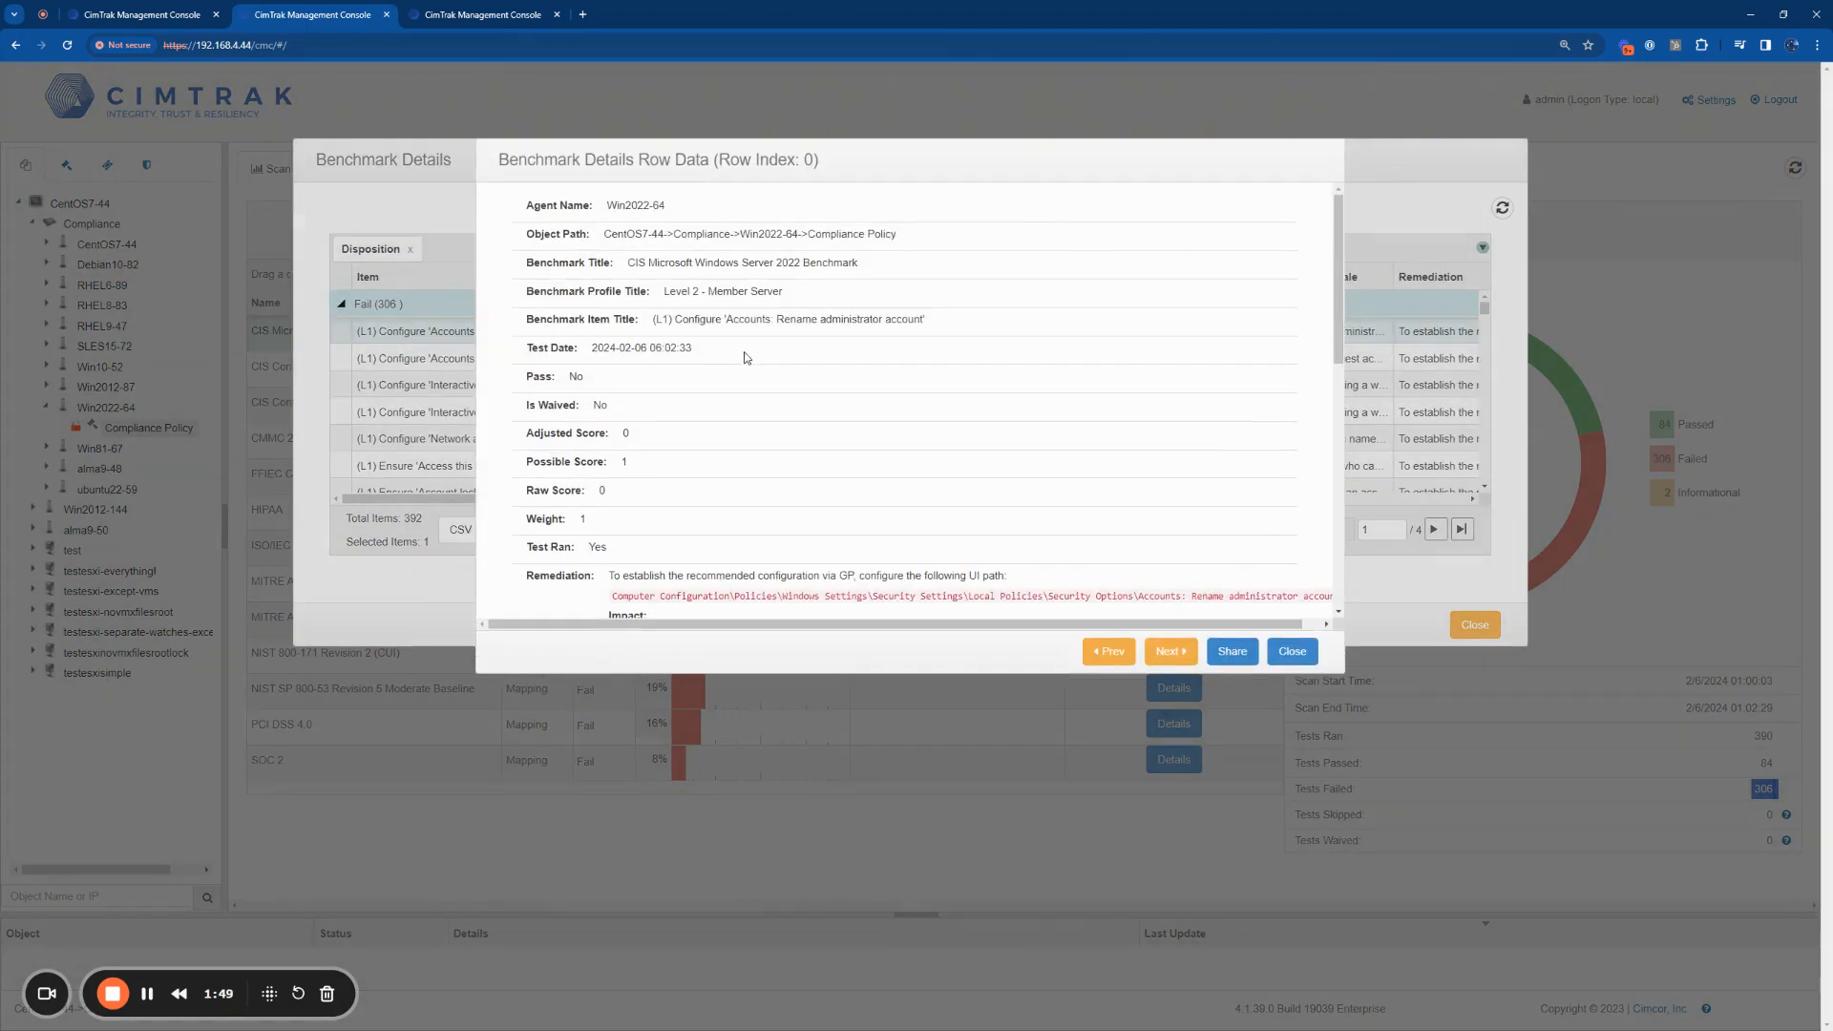
left_click_drag(775, 321, 922, 318)
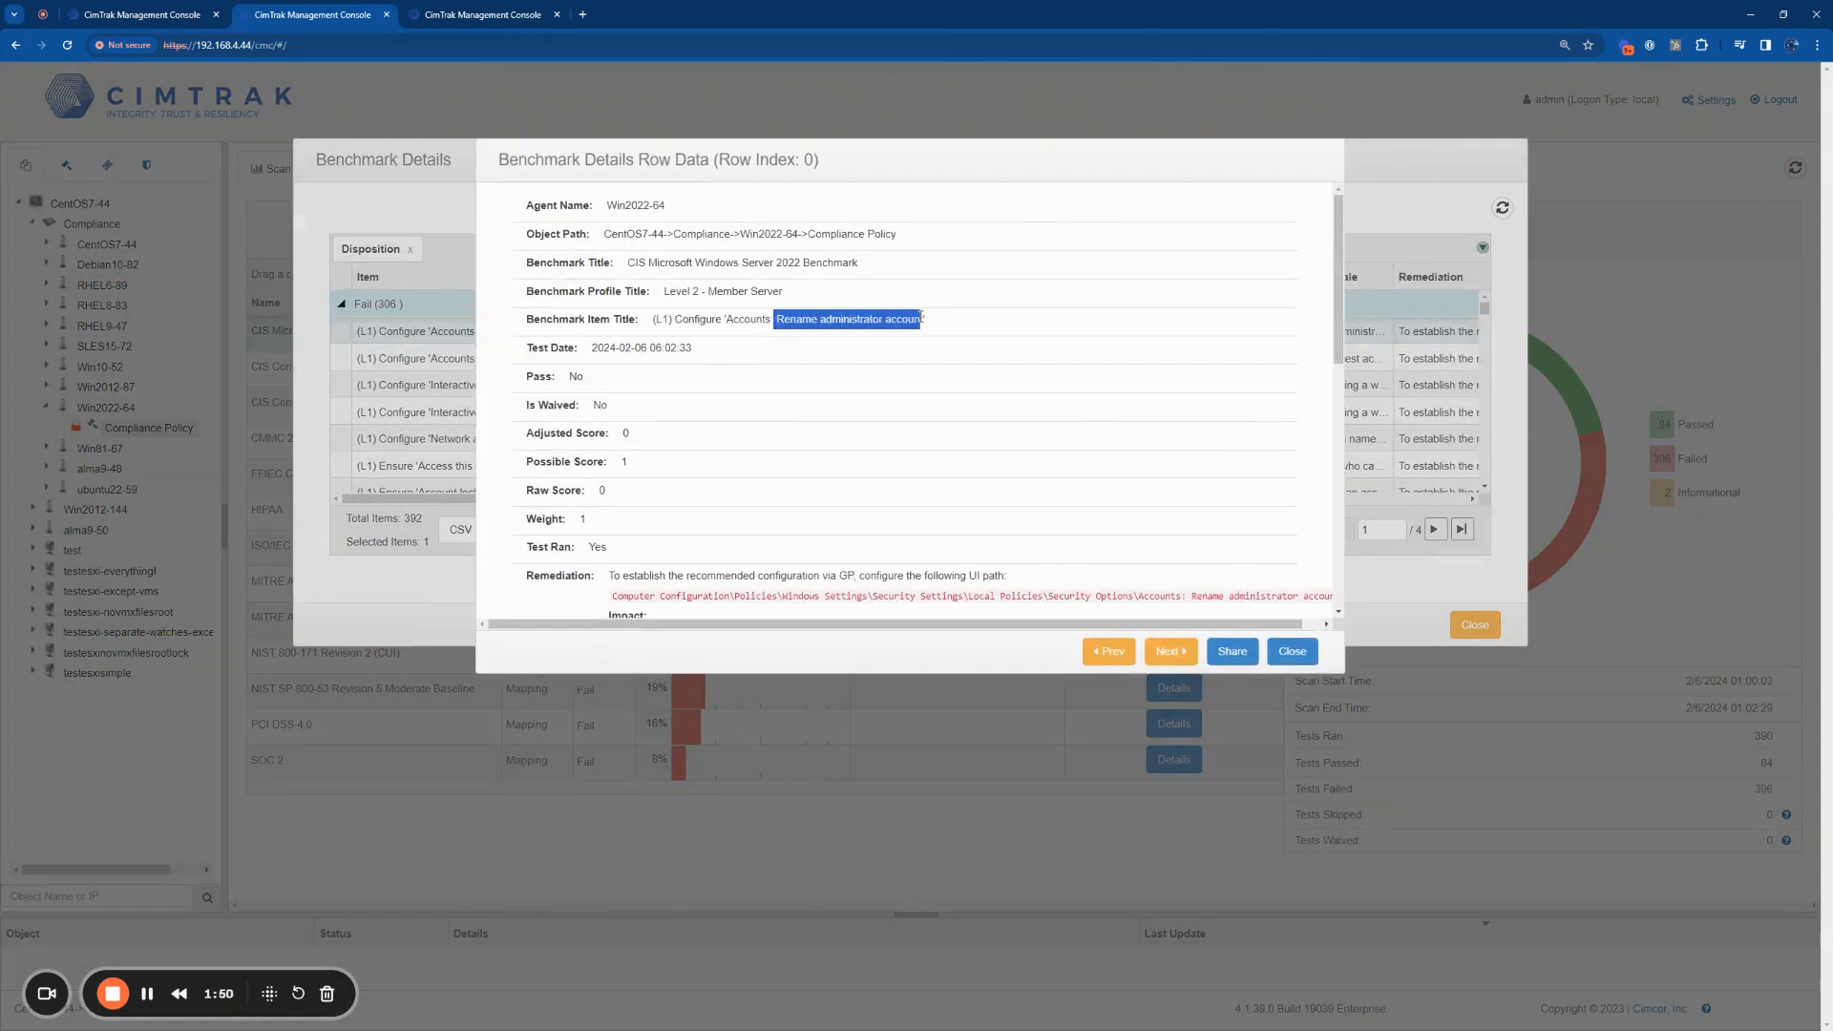
left_click(937, 318)
Step: Examine the failed item's rationale about the built-in Administrator account and brute force attacks, and the impact text under its remediation
scroll(940, 393, "down", 3)
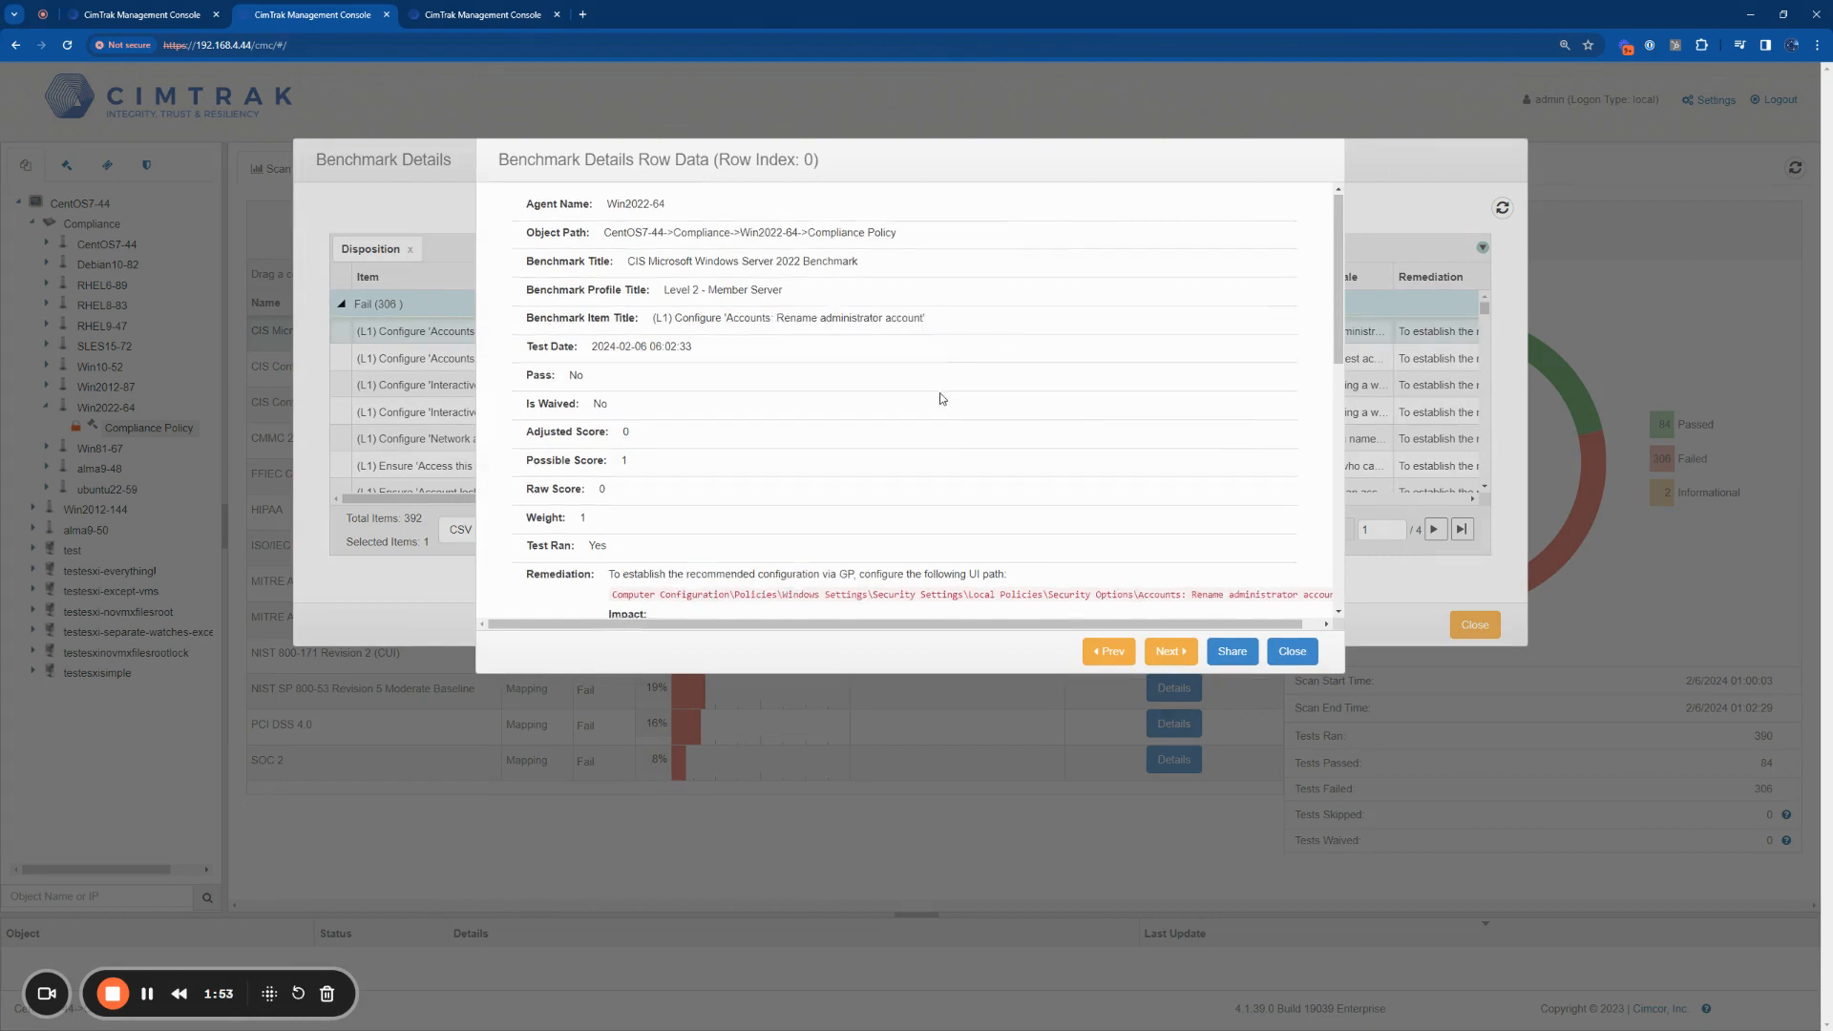
scroll(941, 392, "down", 1)
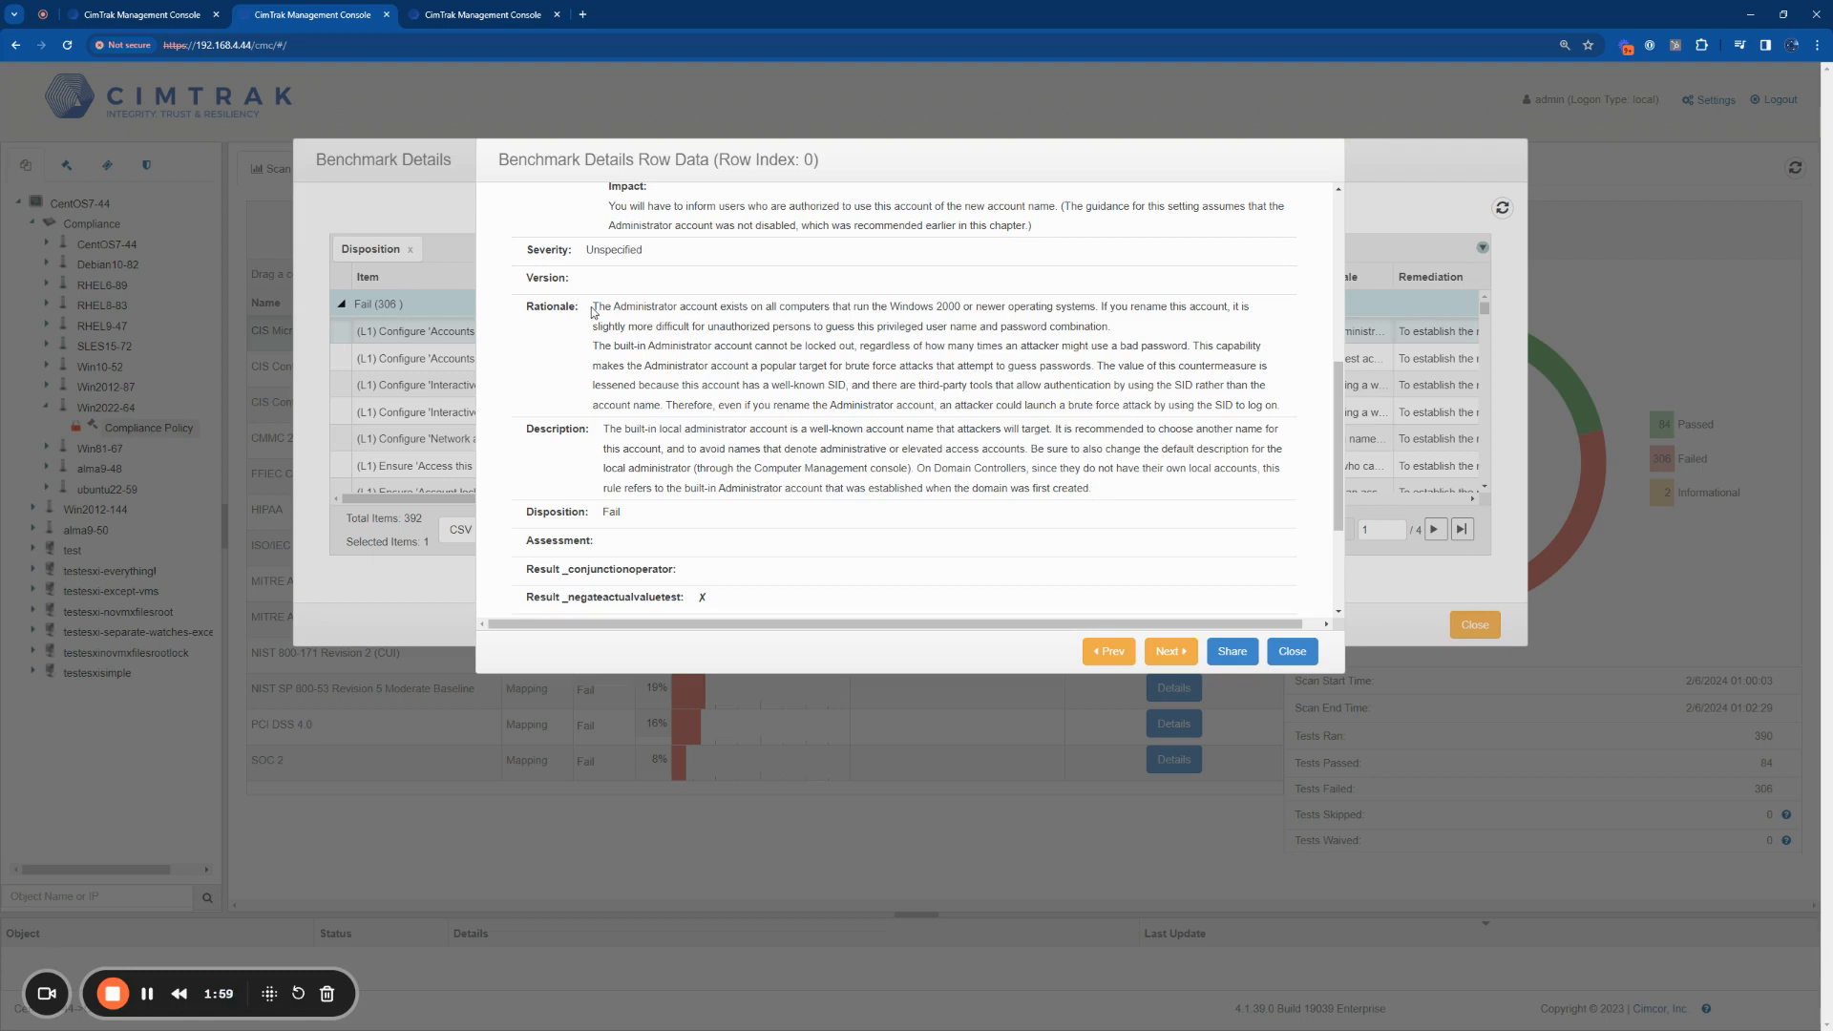
left_click_drag(593, 310, 1280, 404)
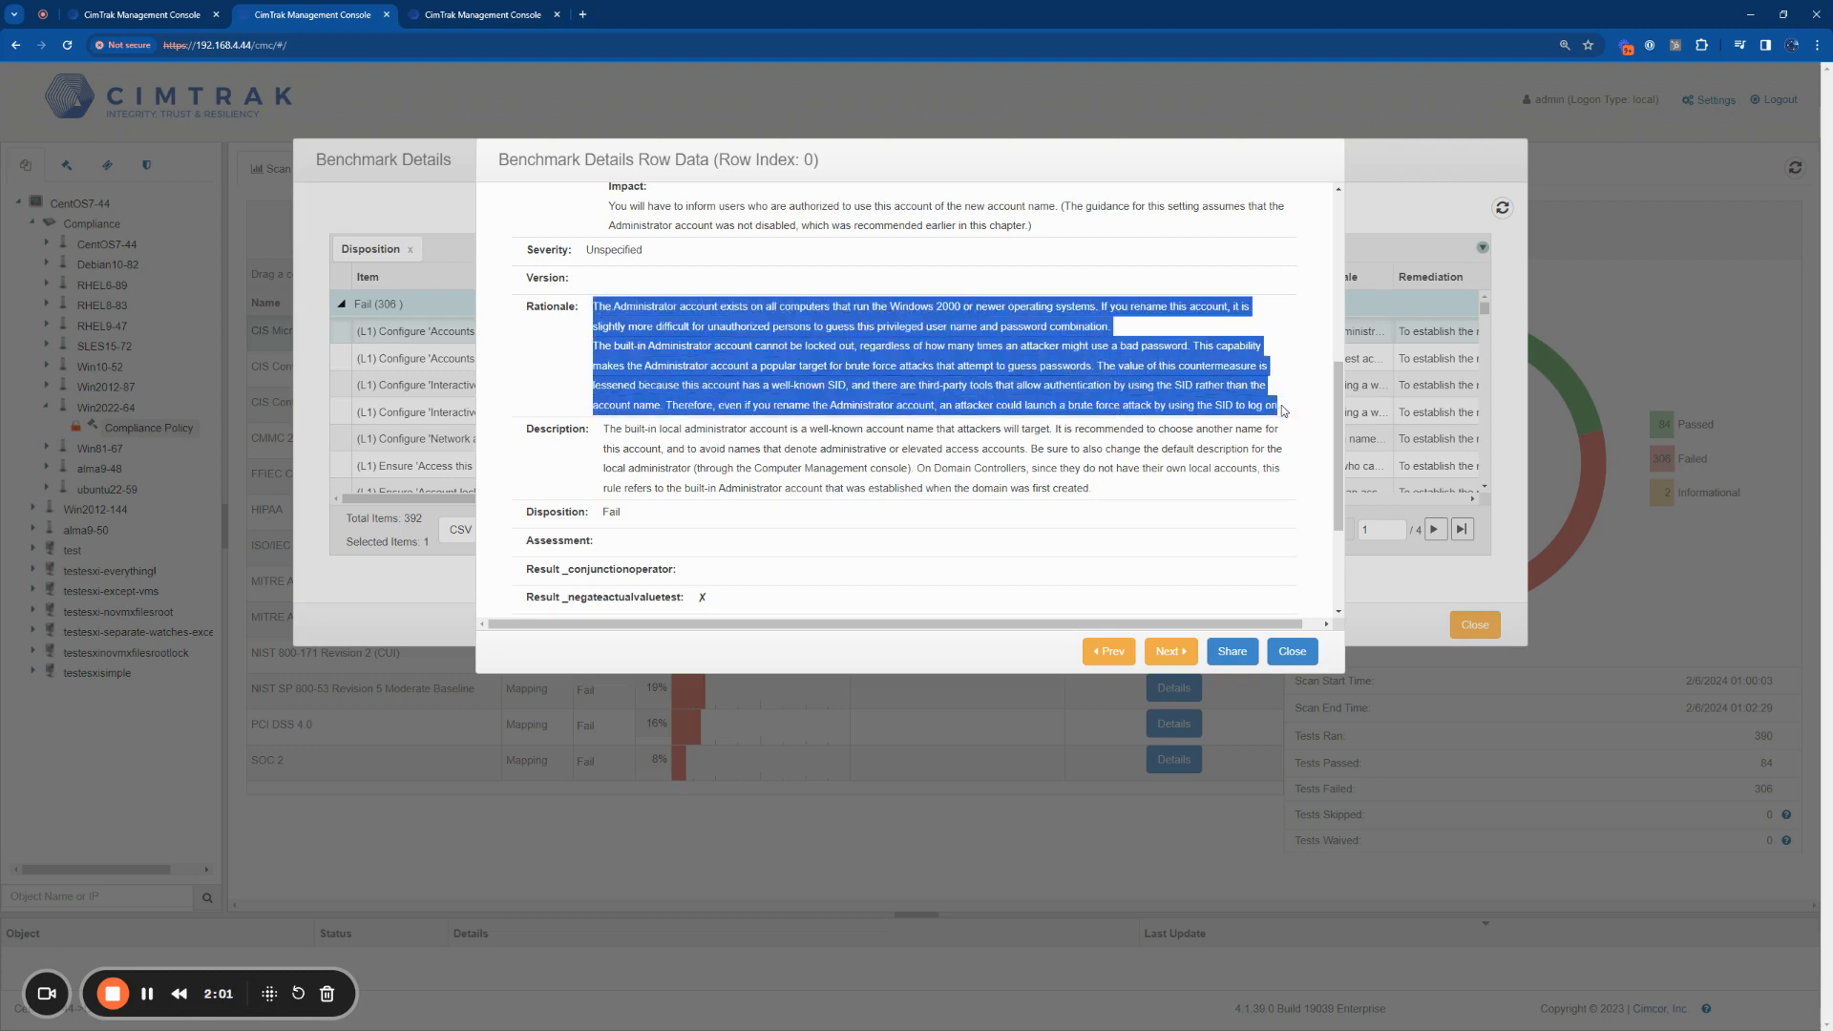
left_click(1284, 411)
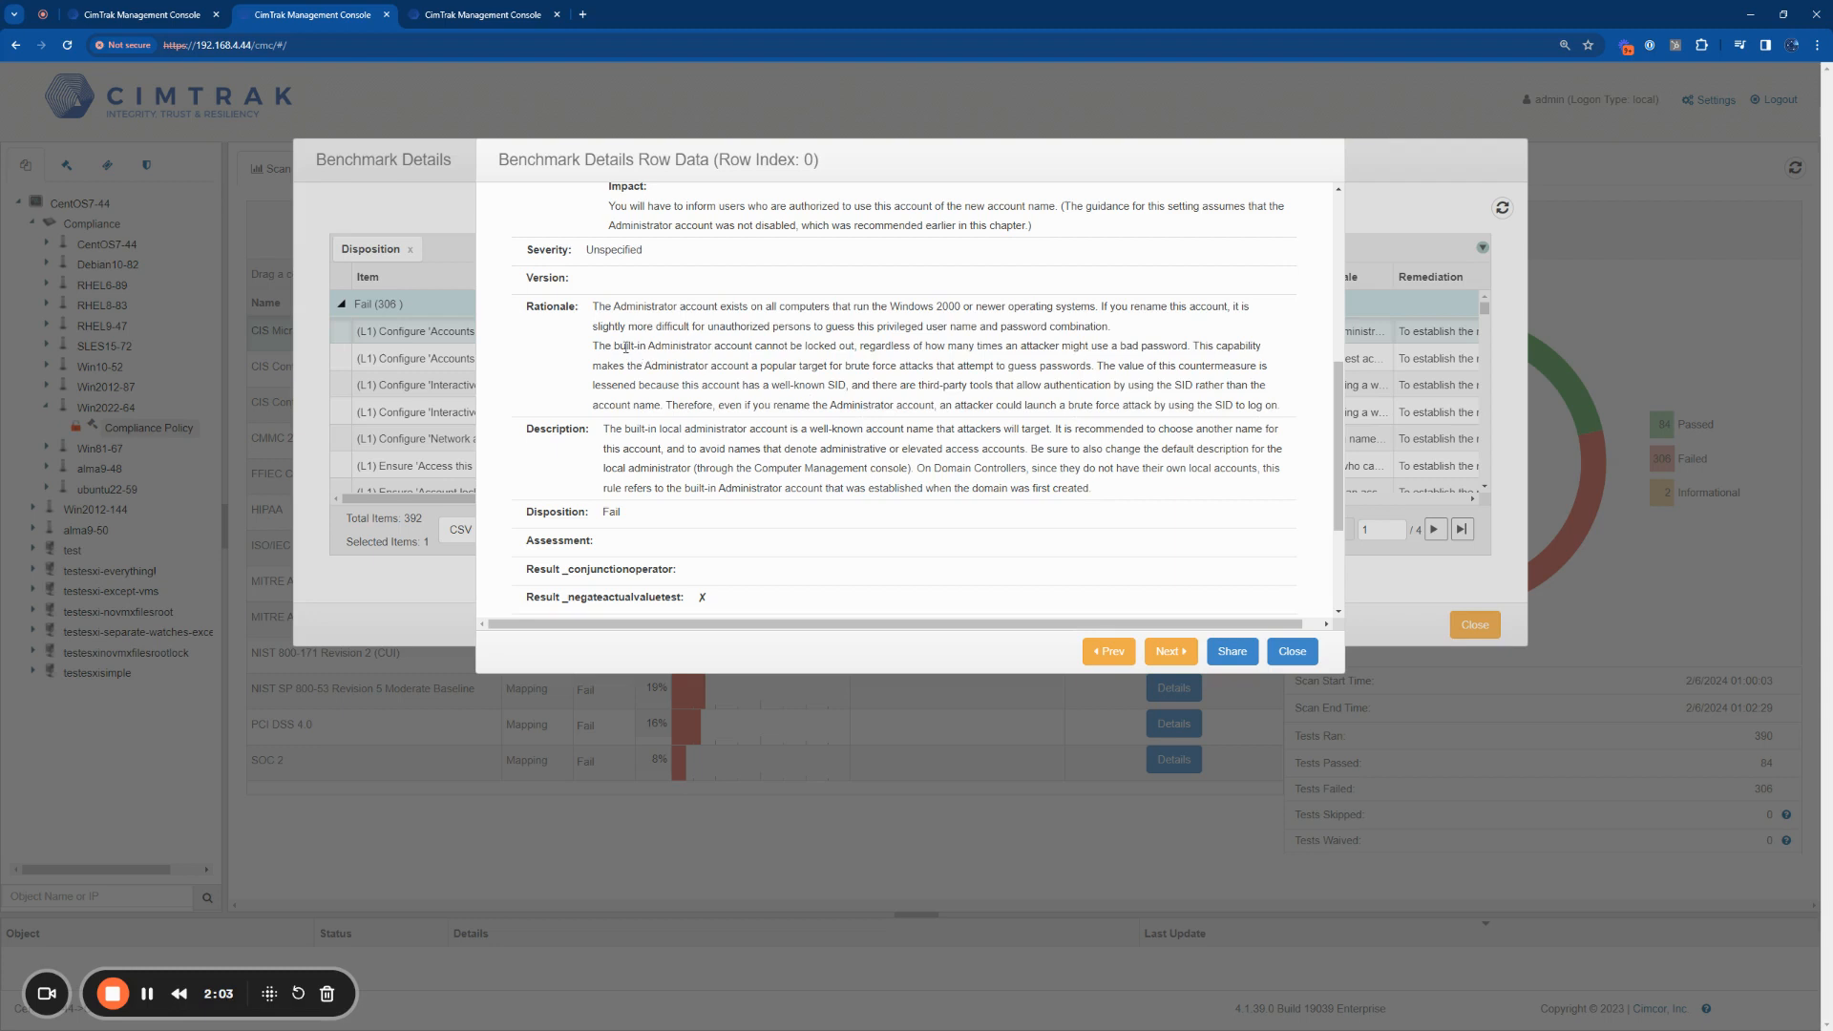
left_click_drag(614, 345, 705, 344)
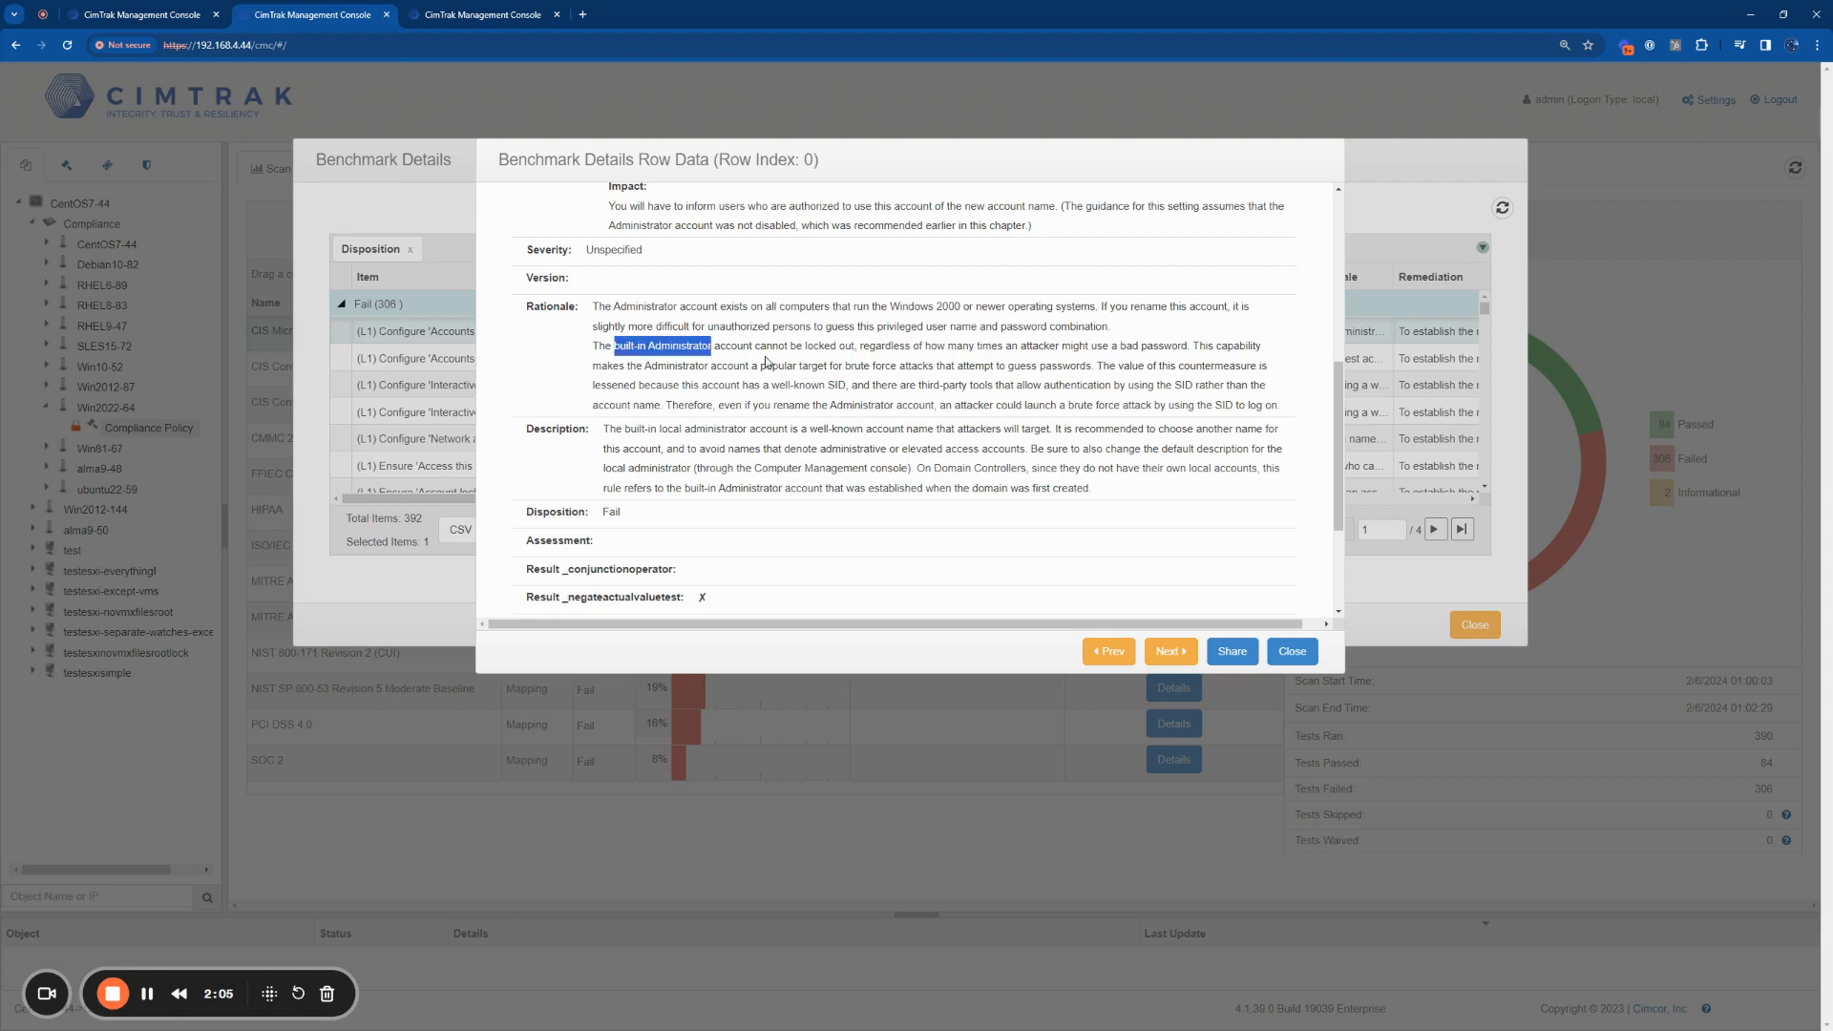
left_click_drag(846, 367, 938, 368)
scroll(1002, 384, "up", 3)
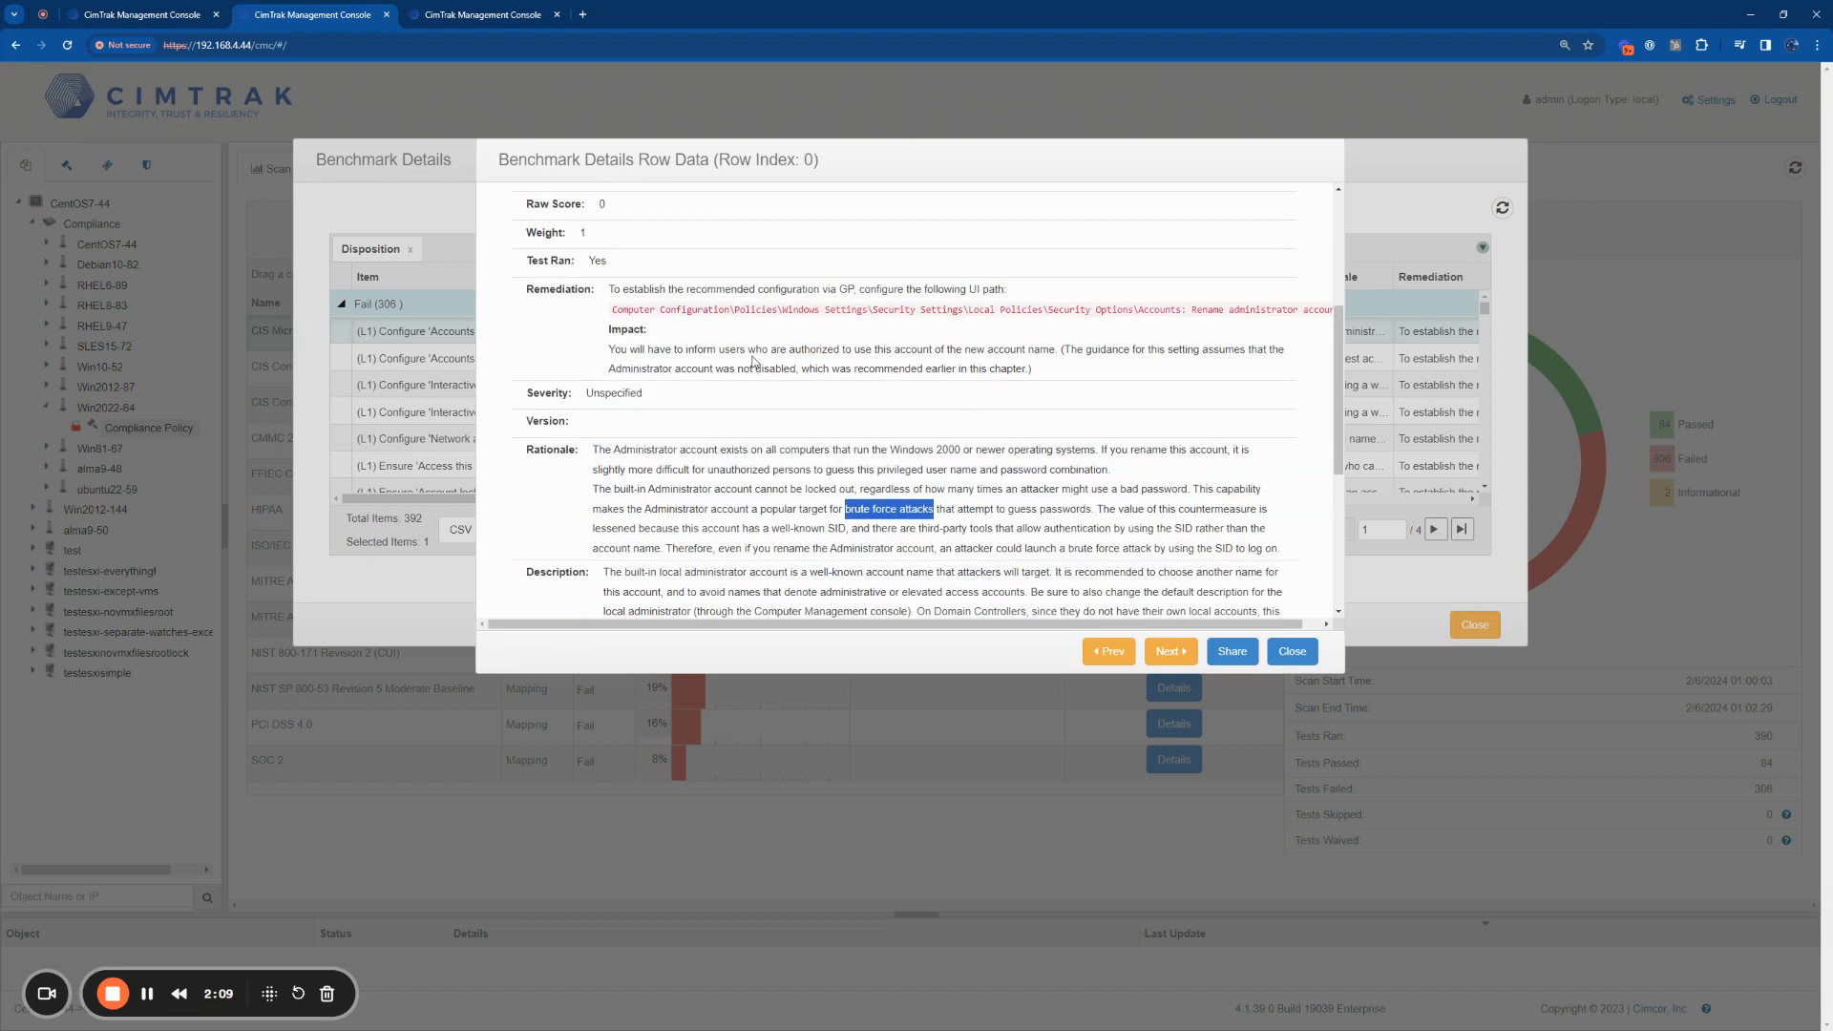
left_click_drag(613, 423, 1036, 441)
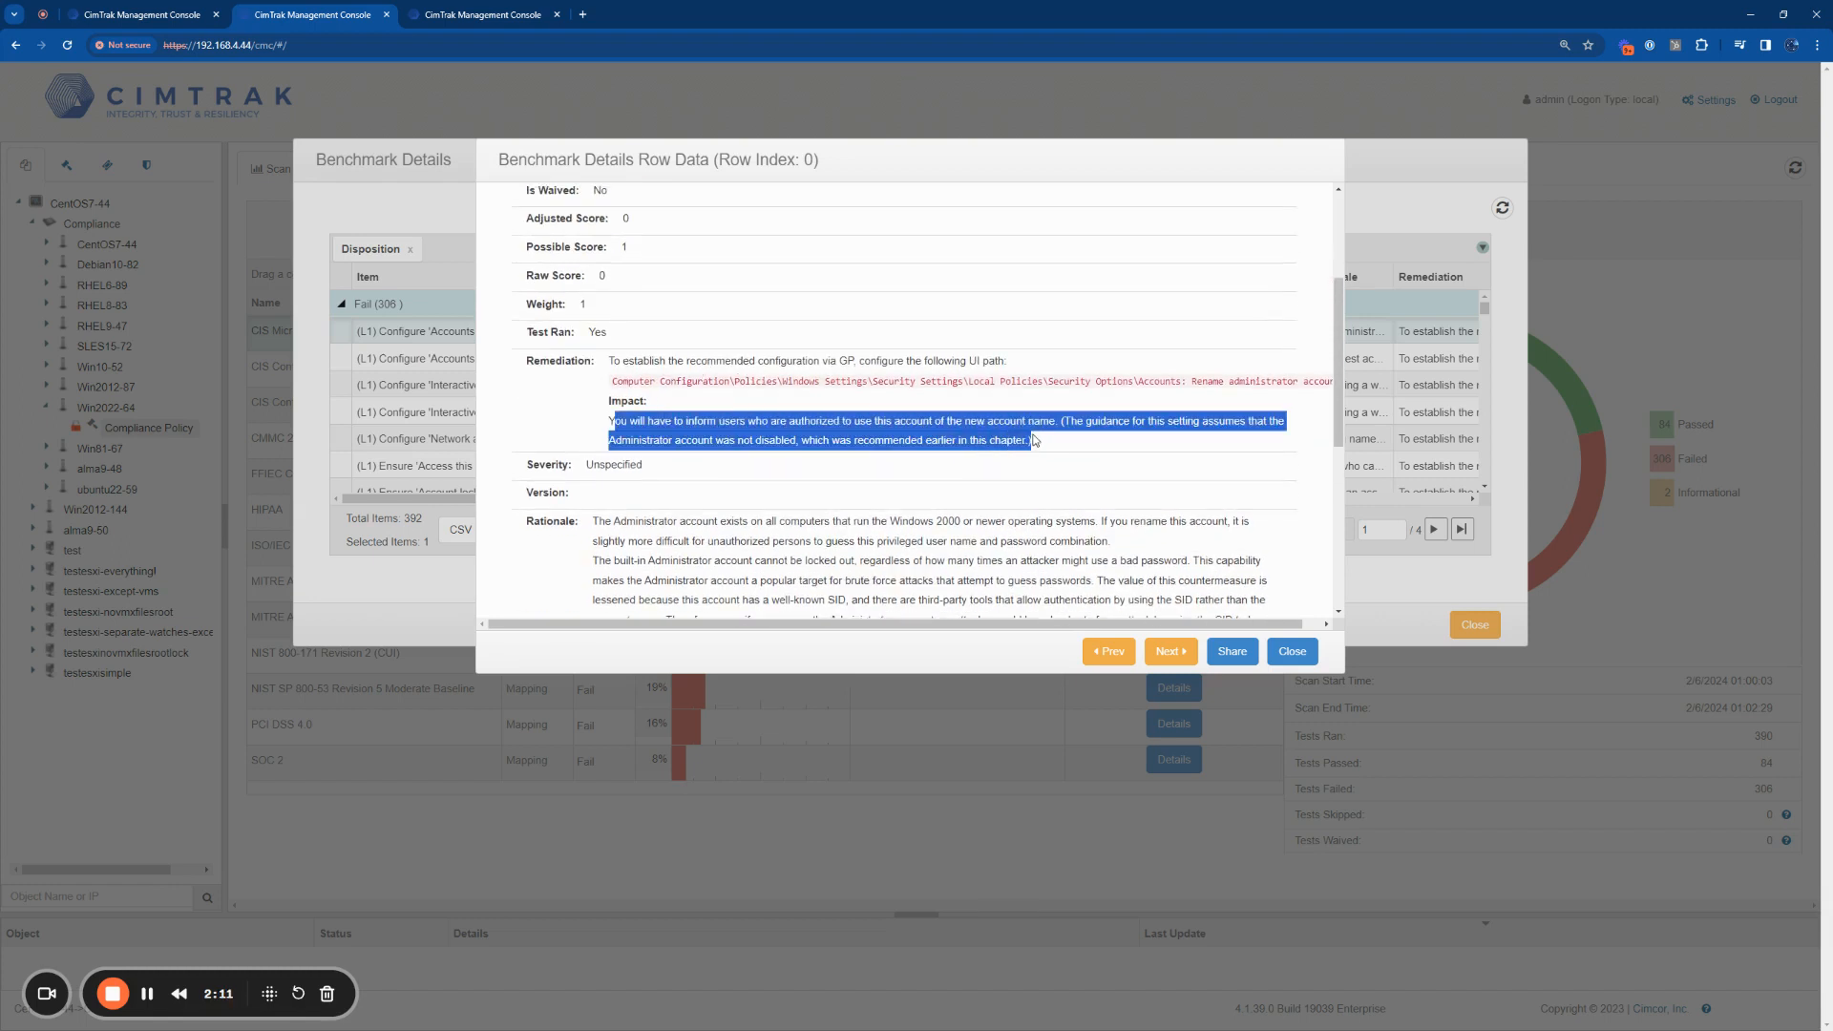
Step: Highlight the remediation's Group Policy path for renaming the administrator account, then close the item's row data and the benchmark details
left_click(1035, 441)
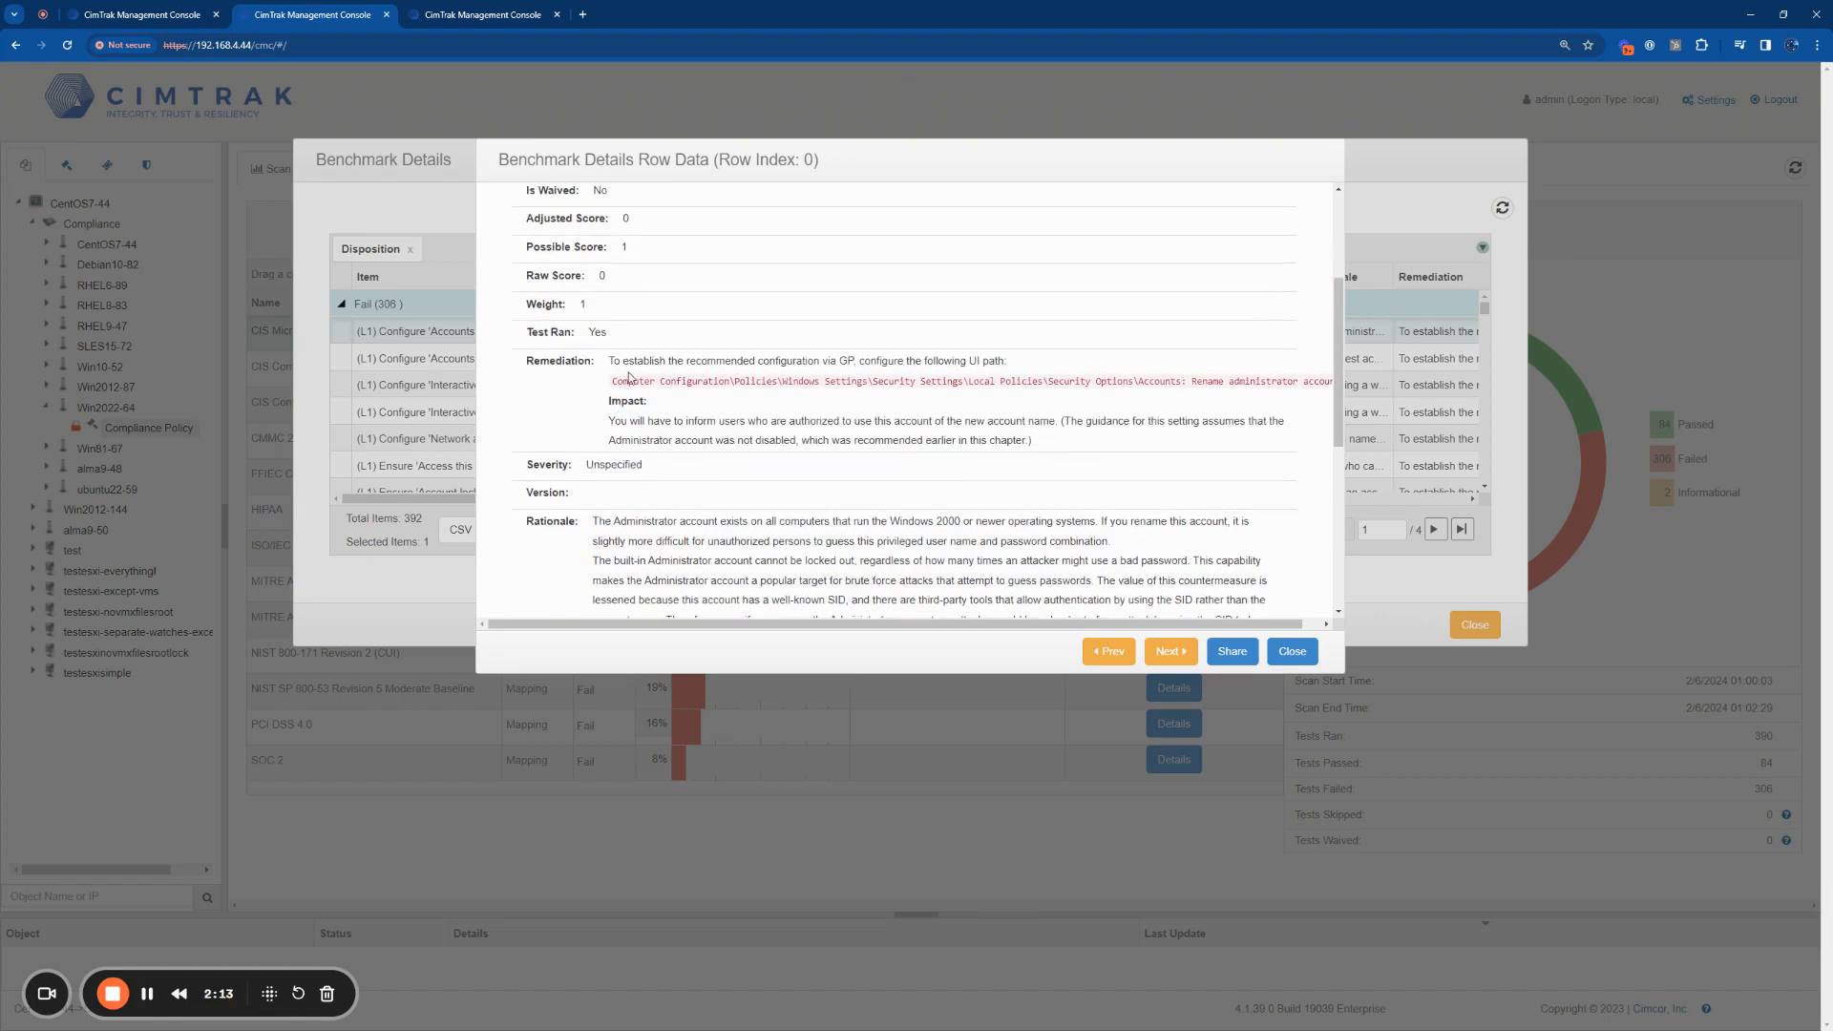
left_click_drag(611, 381, 1333, 385)
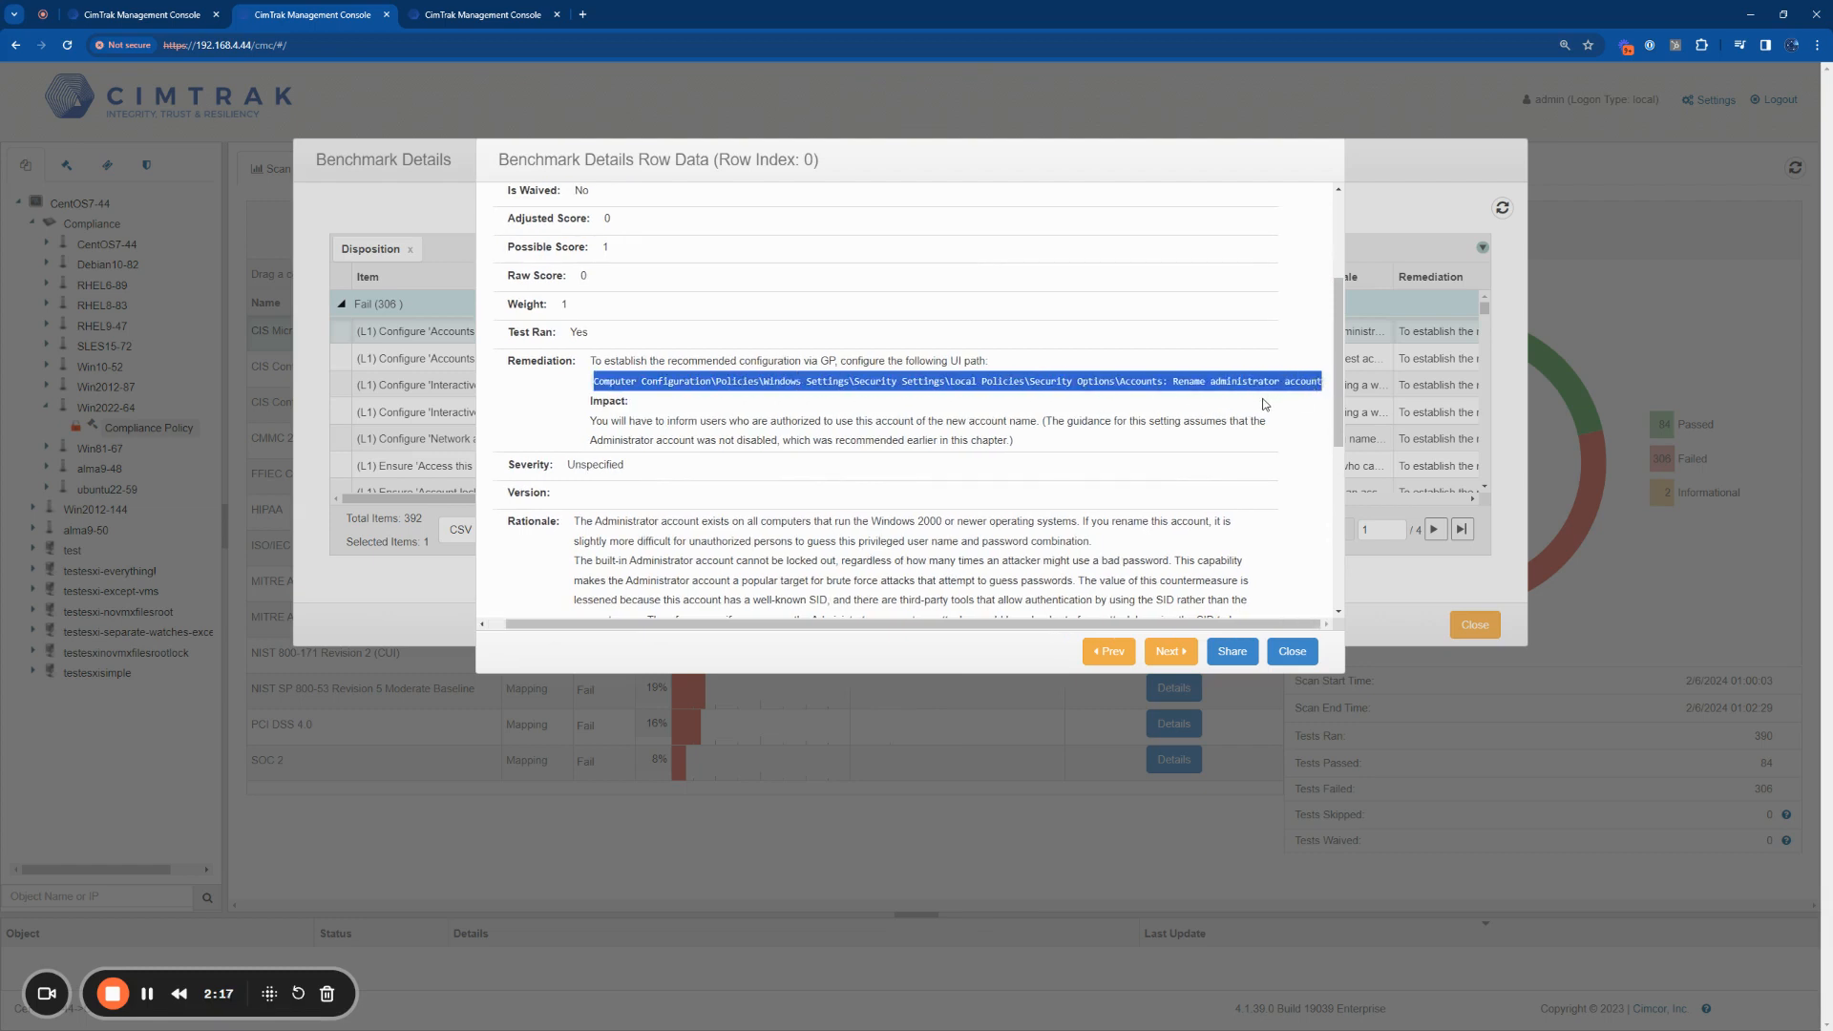
left_click(1209, 405)
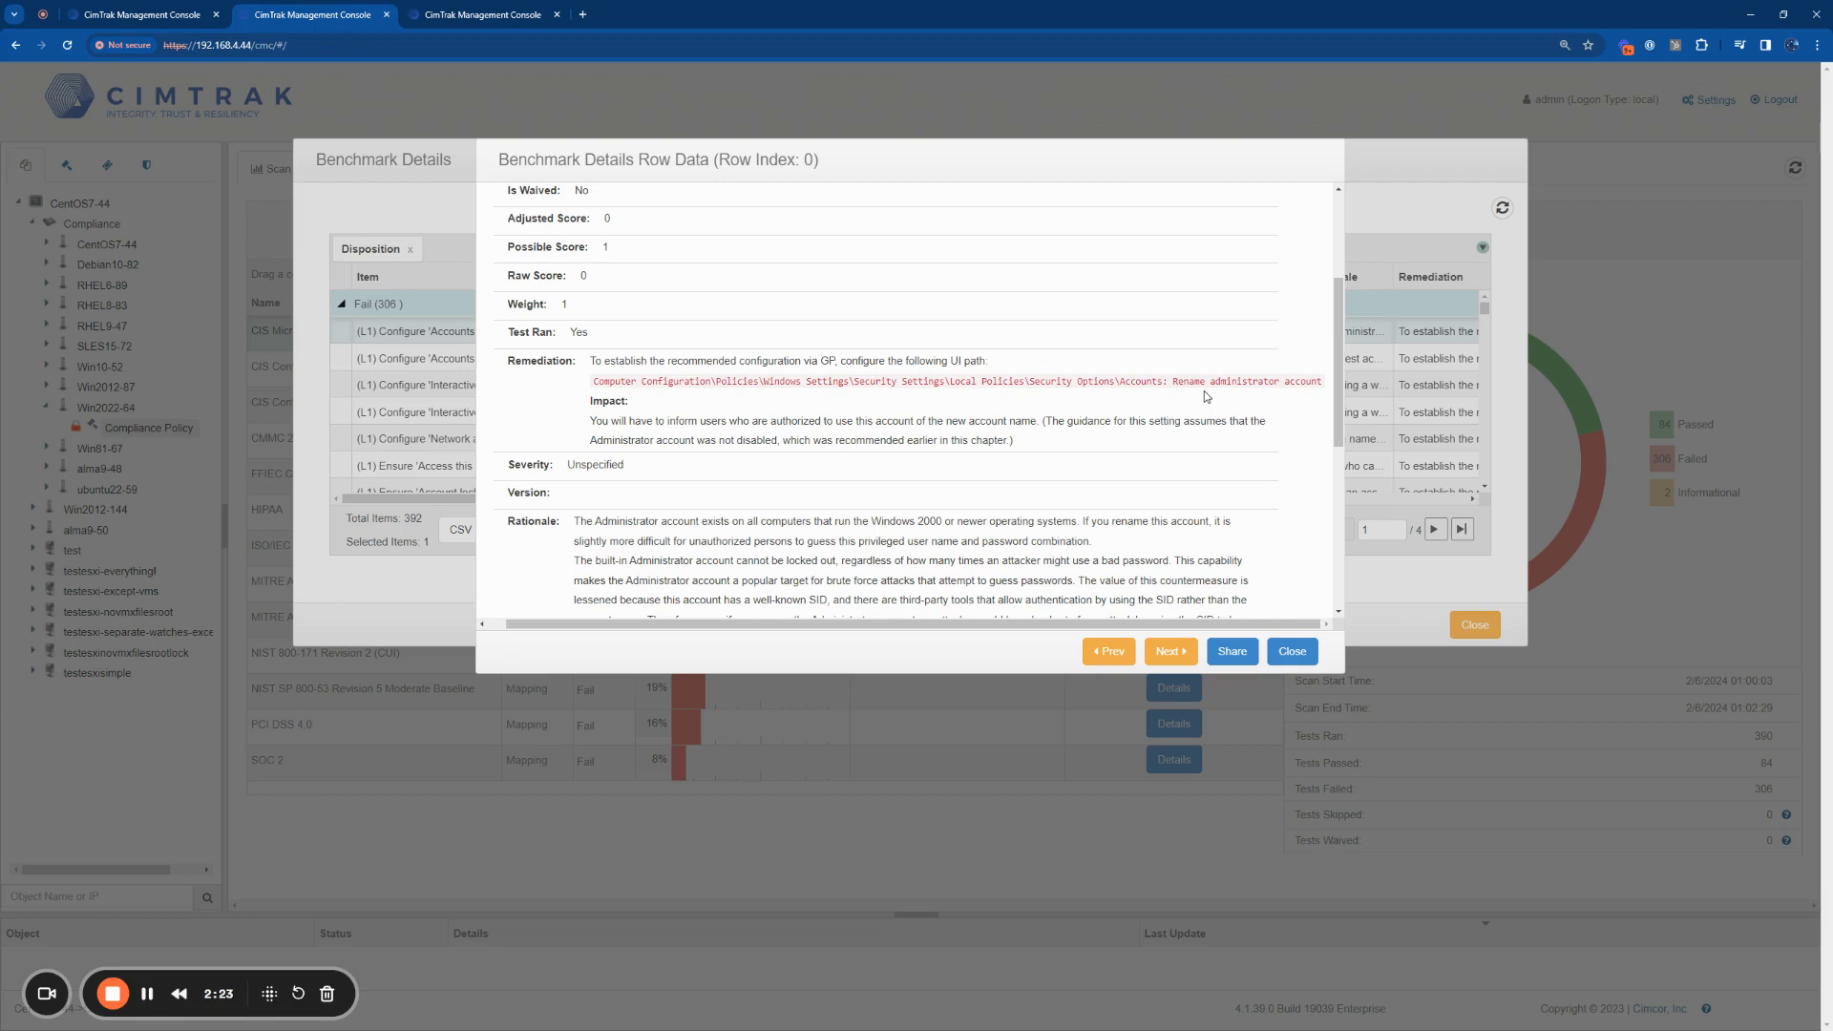
left_click(1293, 652)
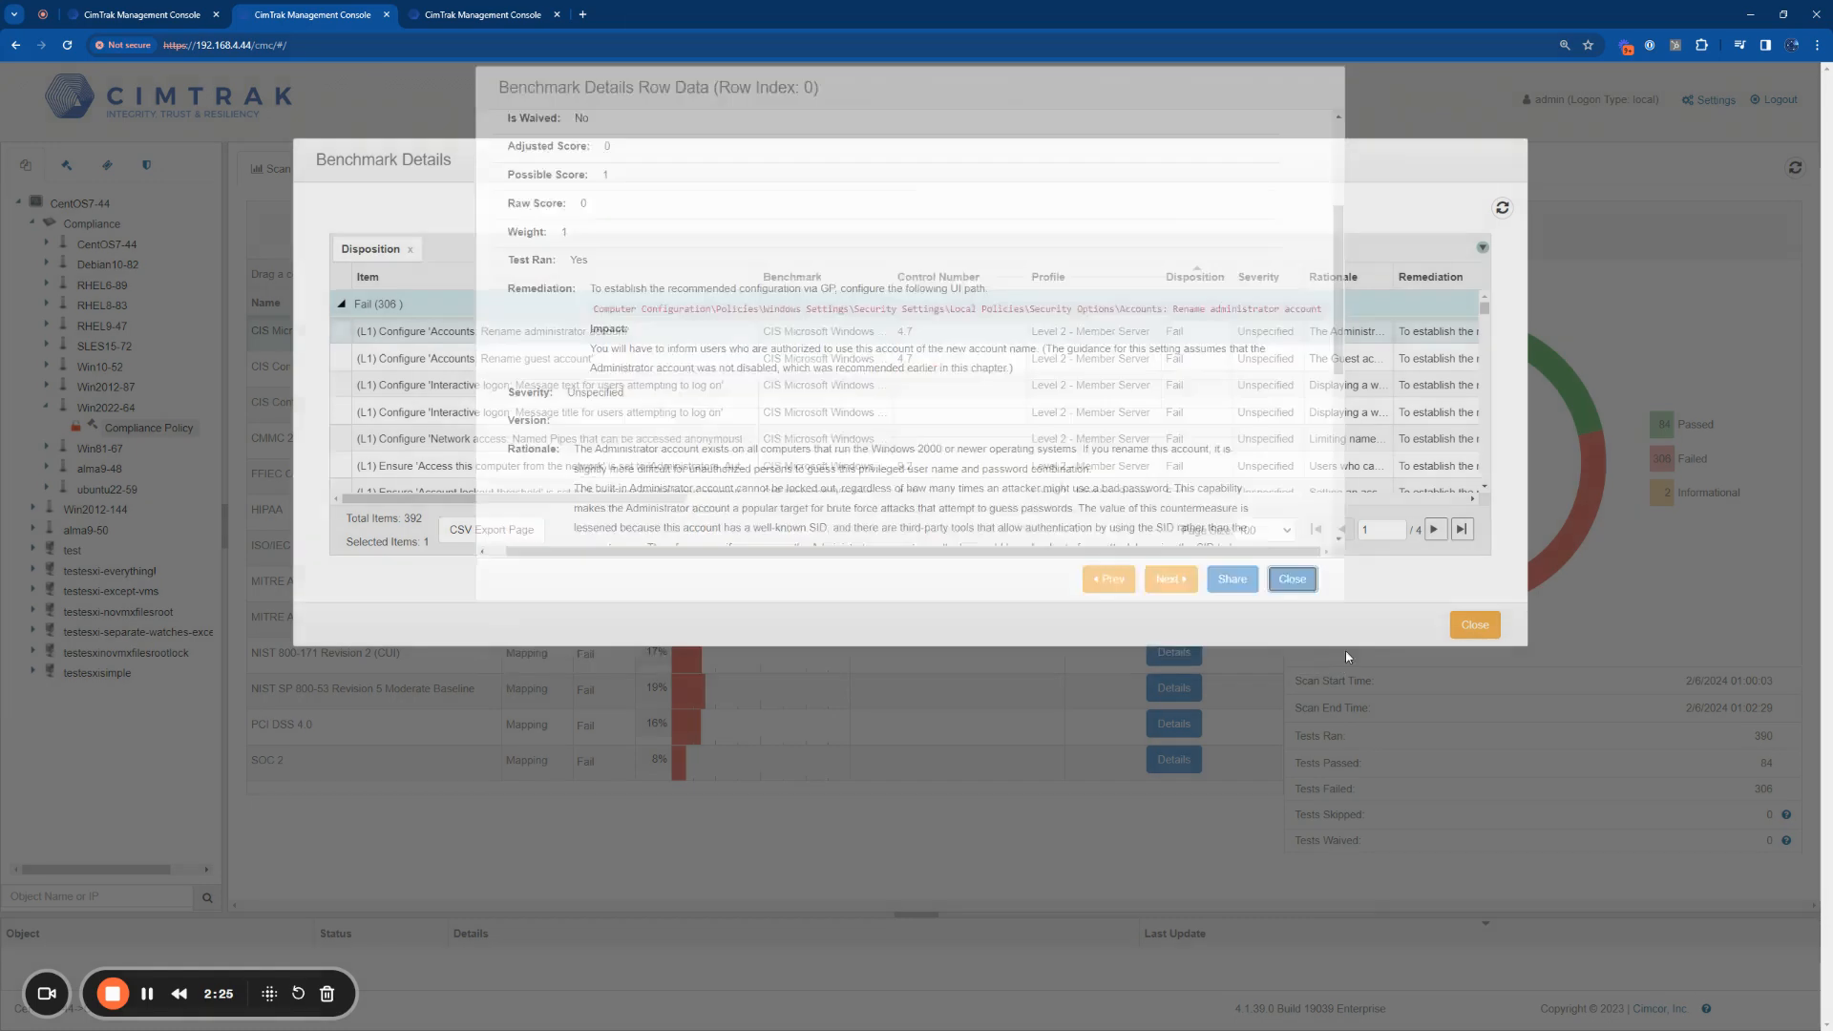
left_click(1475, 624)
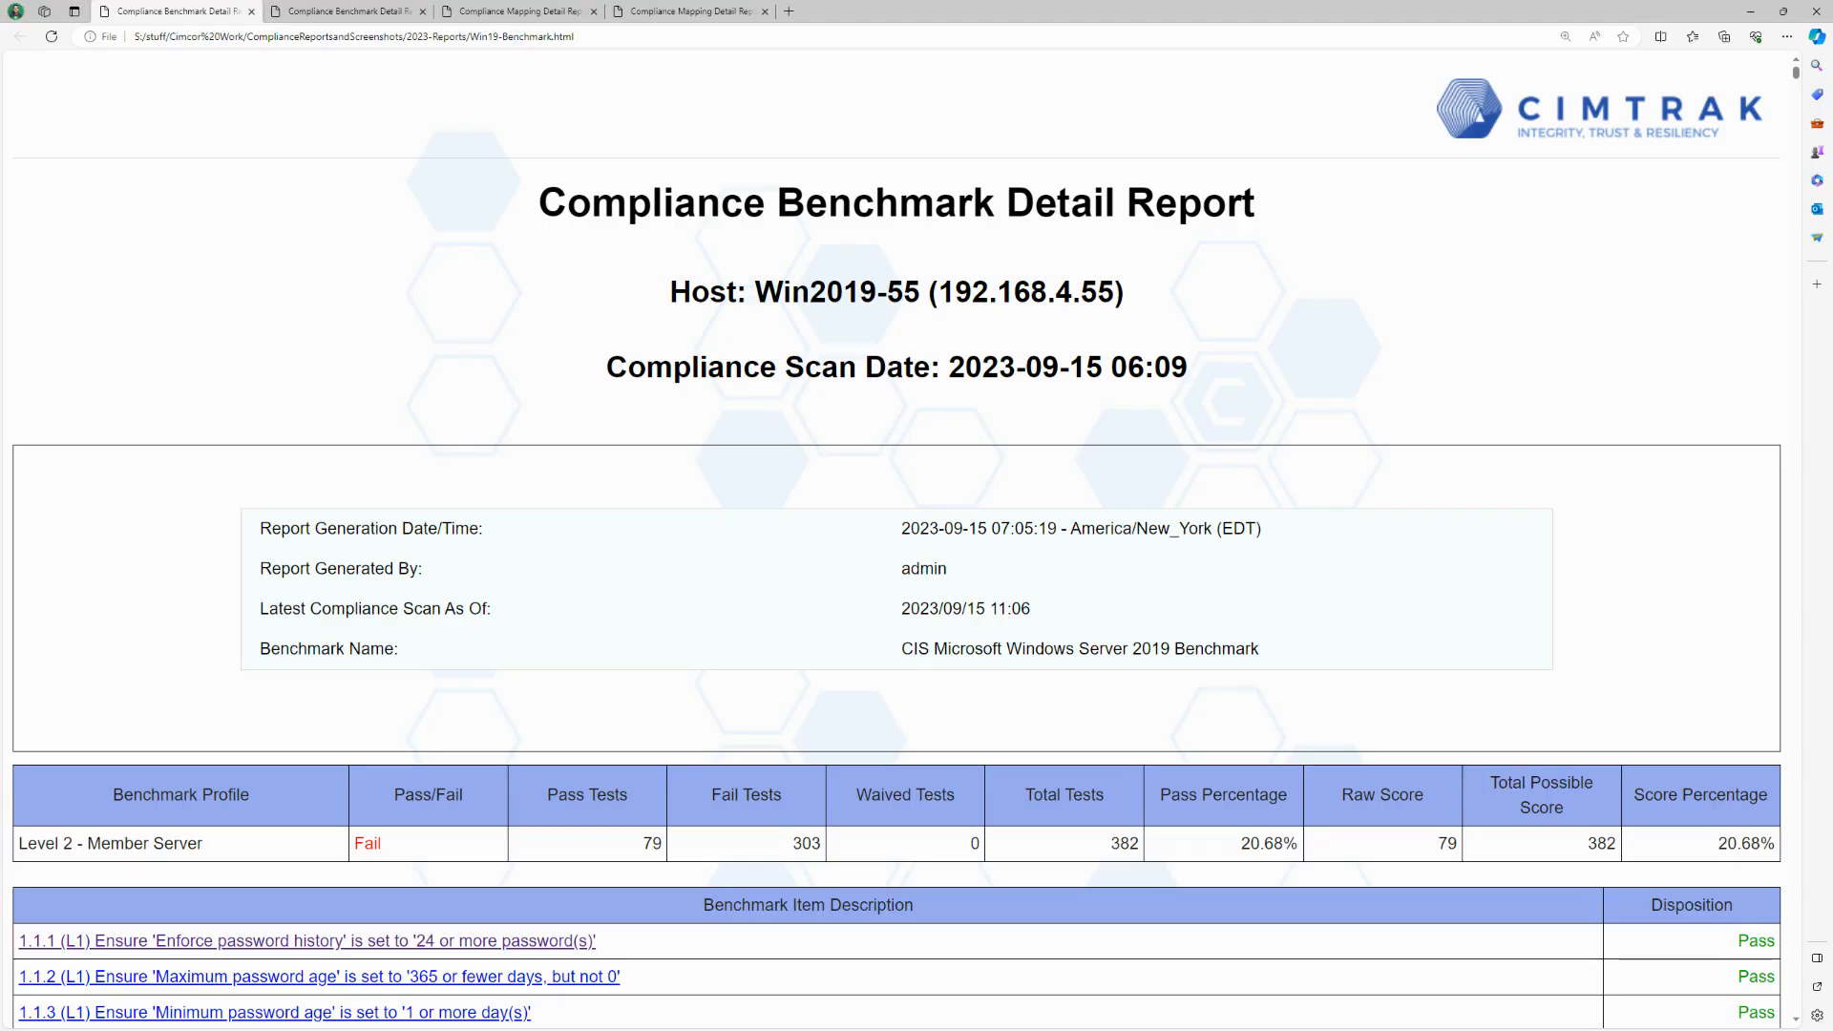
Step: In the Compliance Benchmark Detail Report for Win2019-55, look over the summary and highlight the host and compliance scan date
scroll(355, 649, "down", 3)
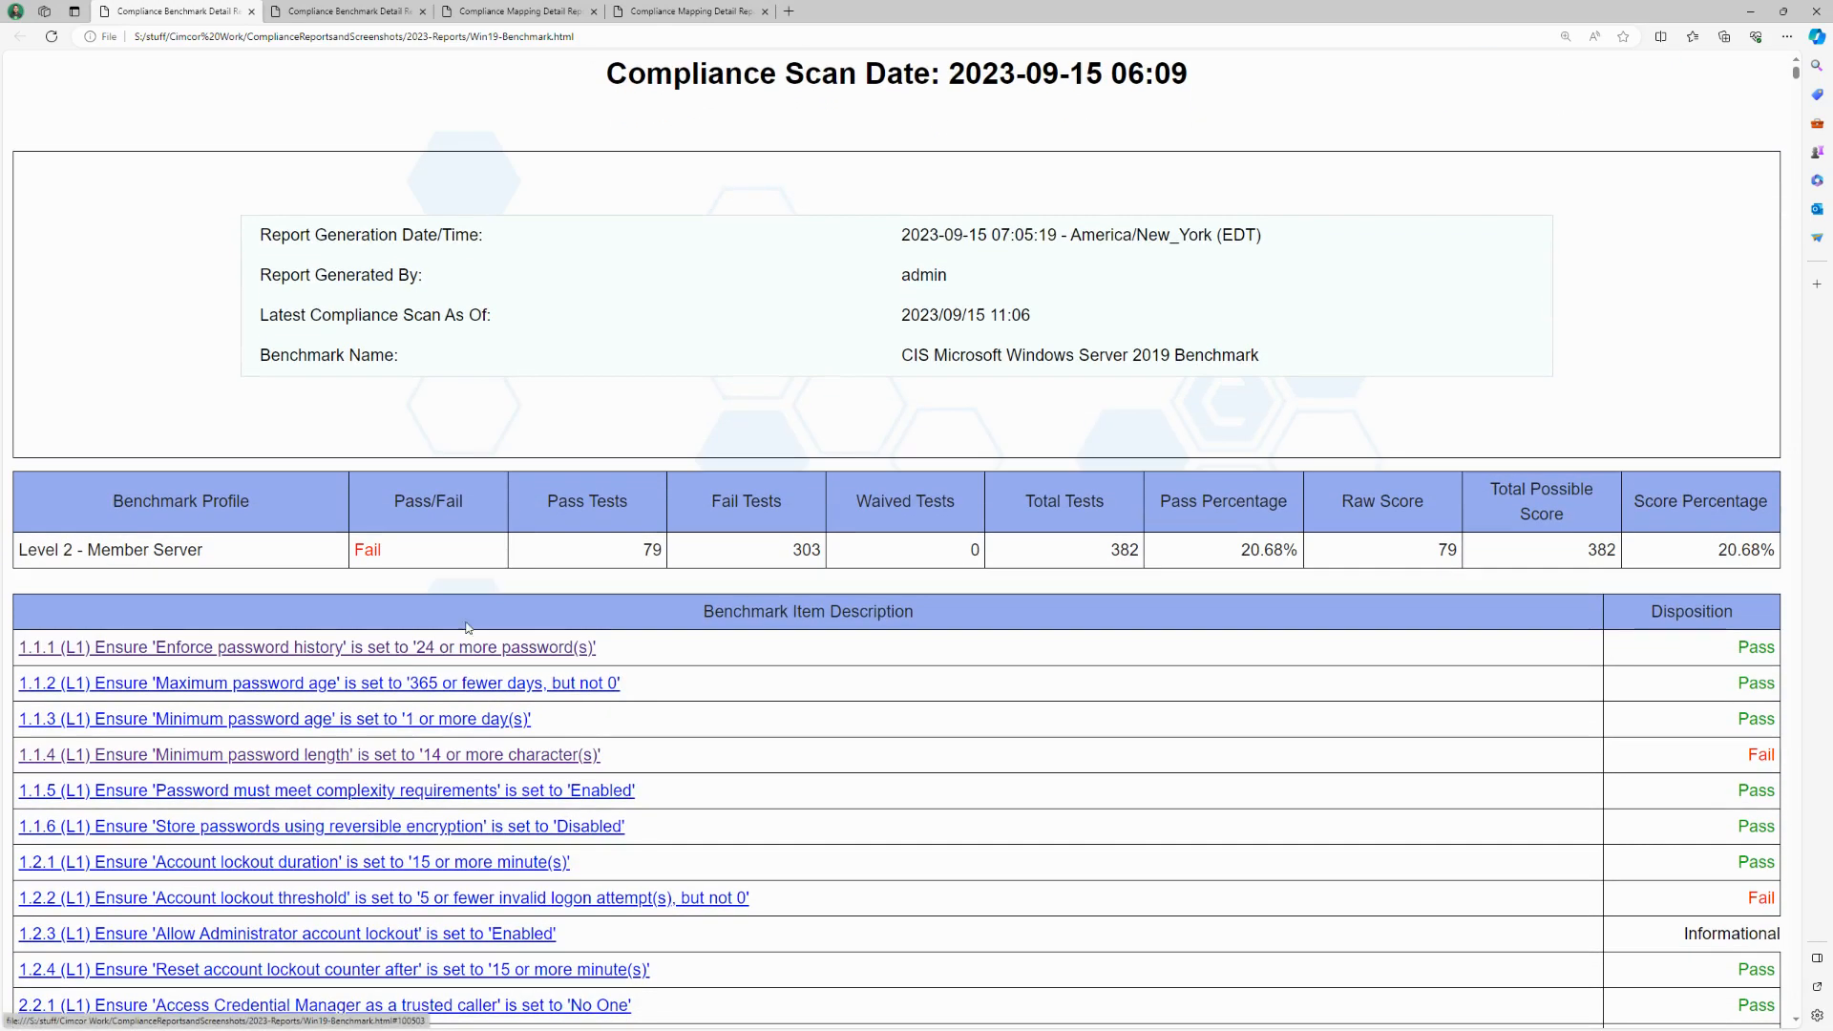
scroll(558, 535, "up", 3)
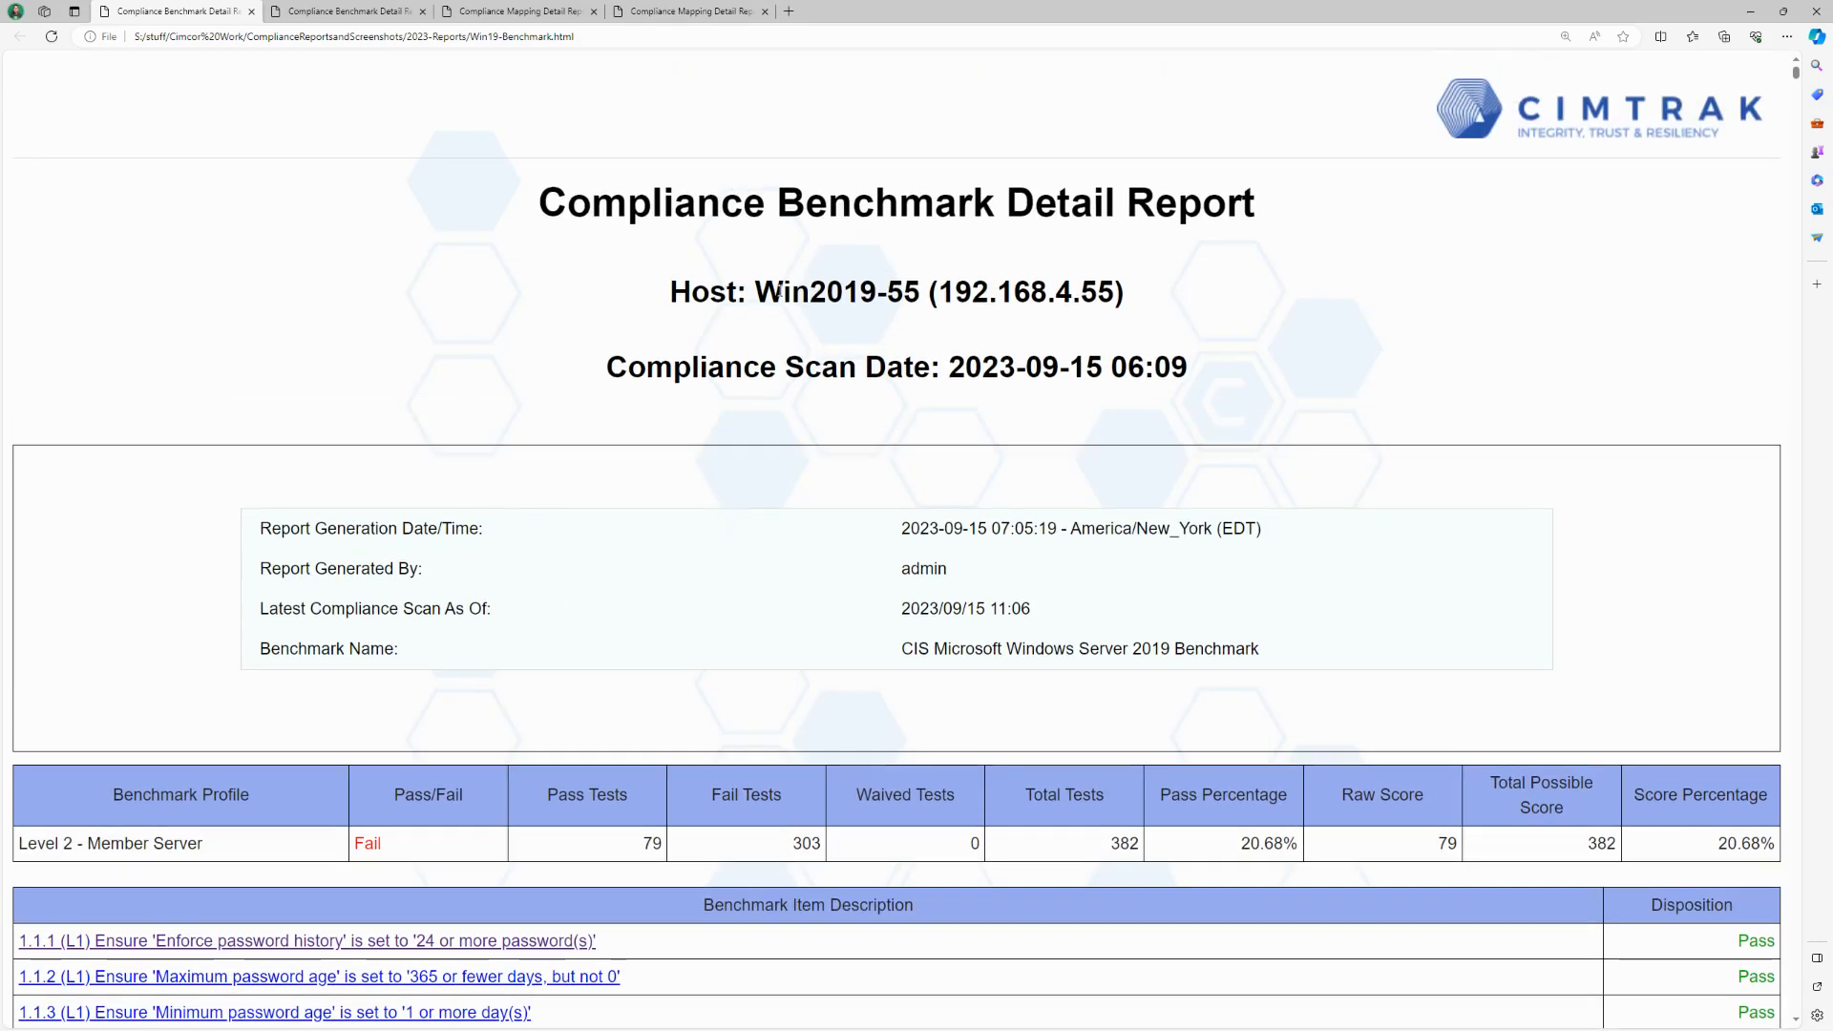
left_click_drag(777, 292, 1098, 294)
left_click_drag(942, 367, 1201, 370)
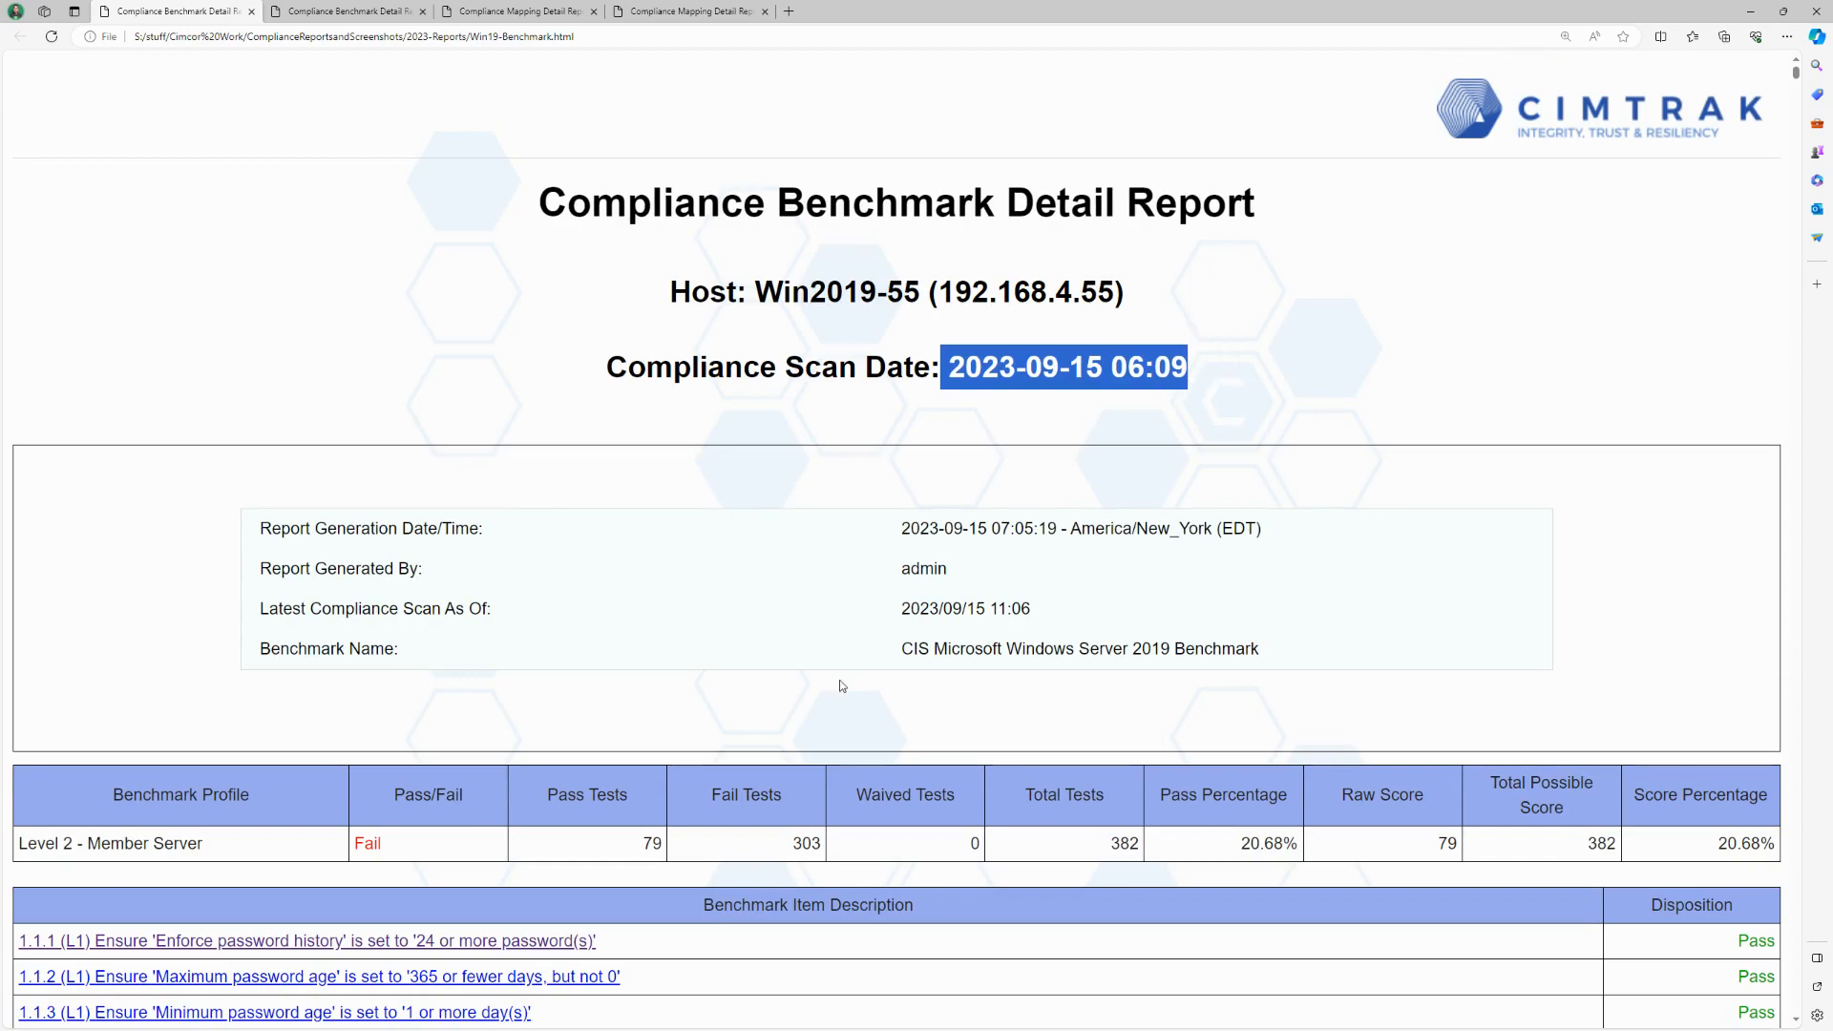
Step: Open report item 1.1.4 "Ensure 'Minimum password length' is set to '14 or more character(s)'" and expand its Report Data
scroll(842, 685, "down", 5)
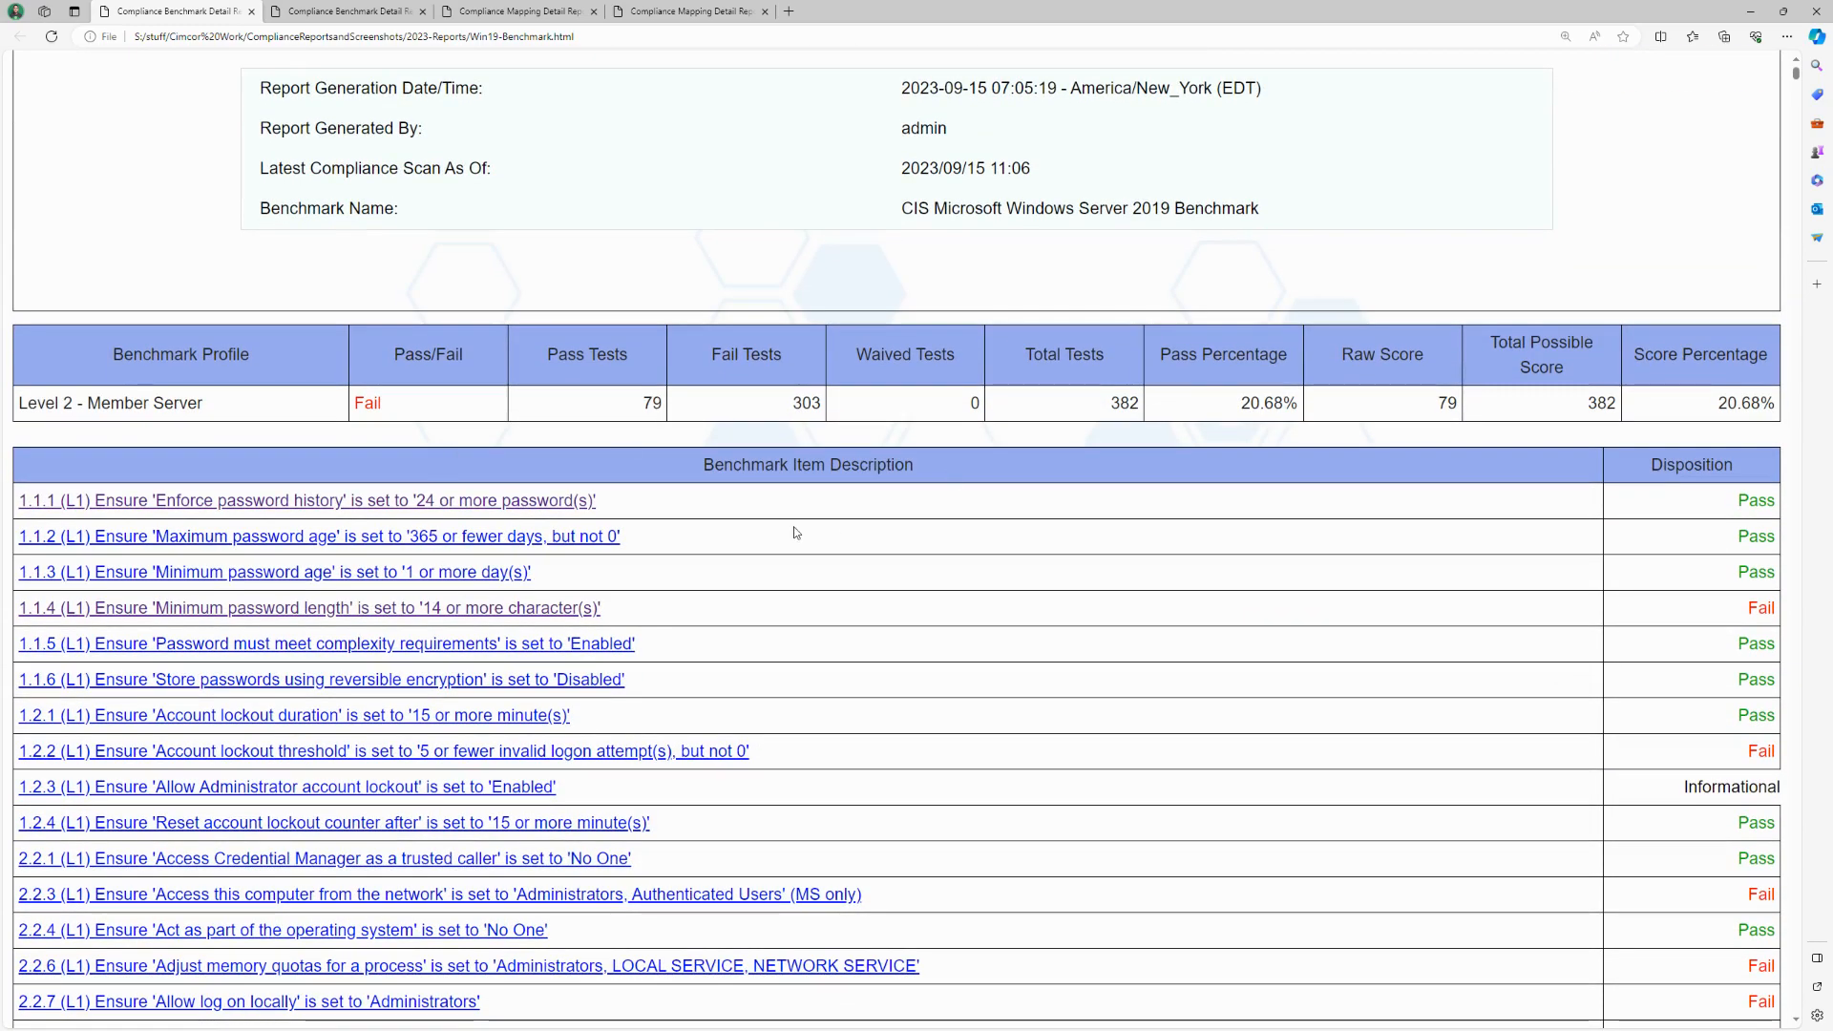
scroll(797, 532, "down", 2)
left_click(442, 468)
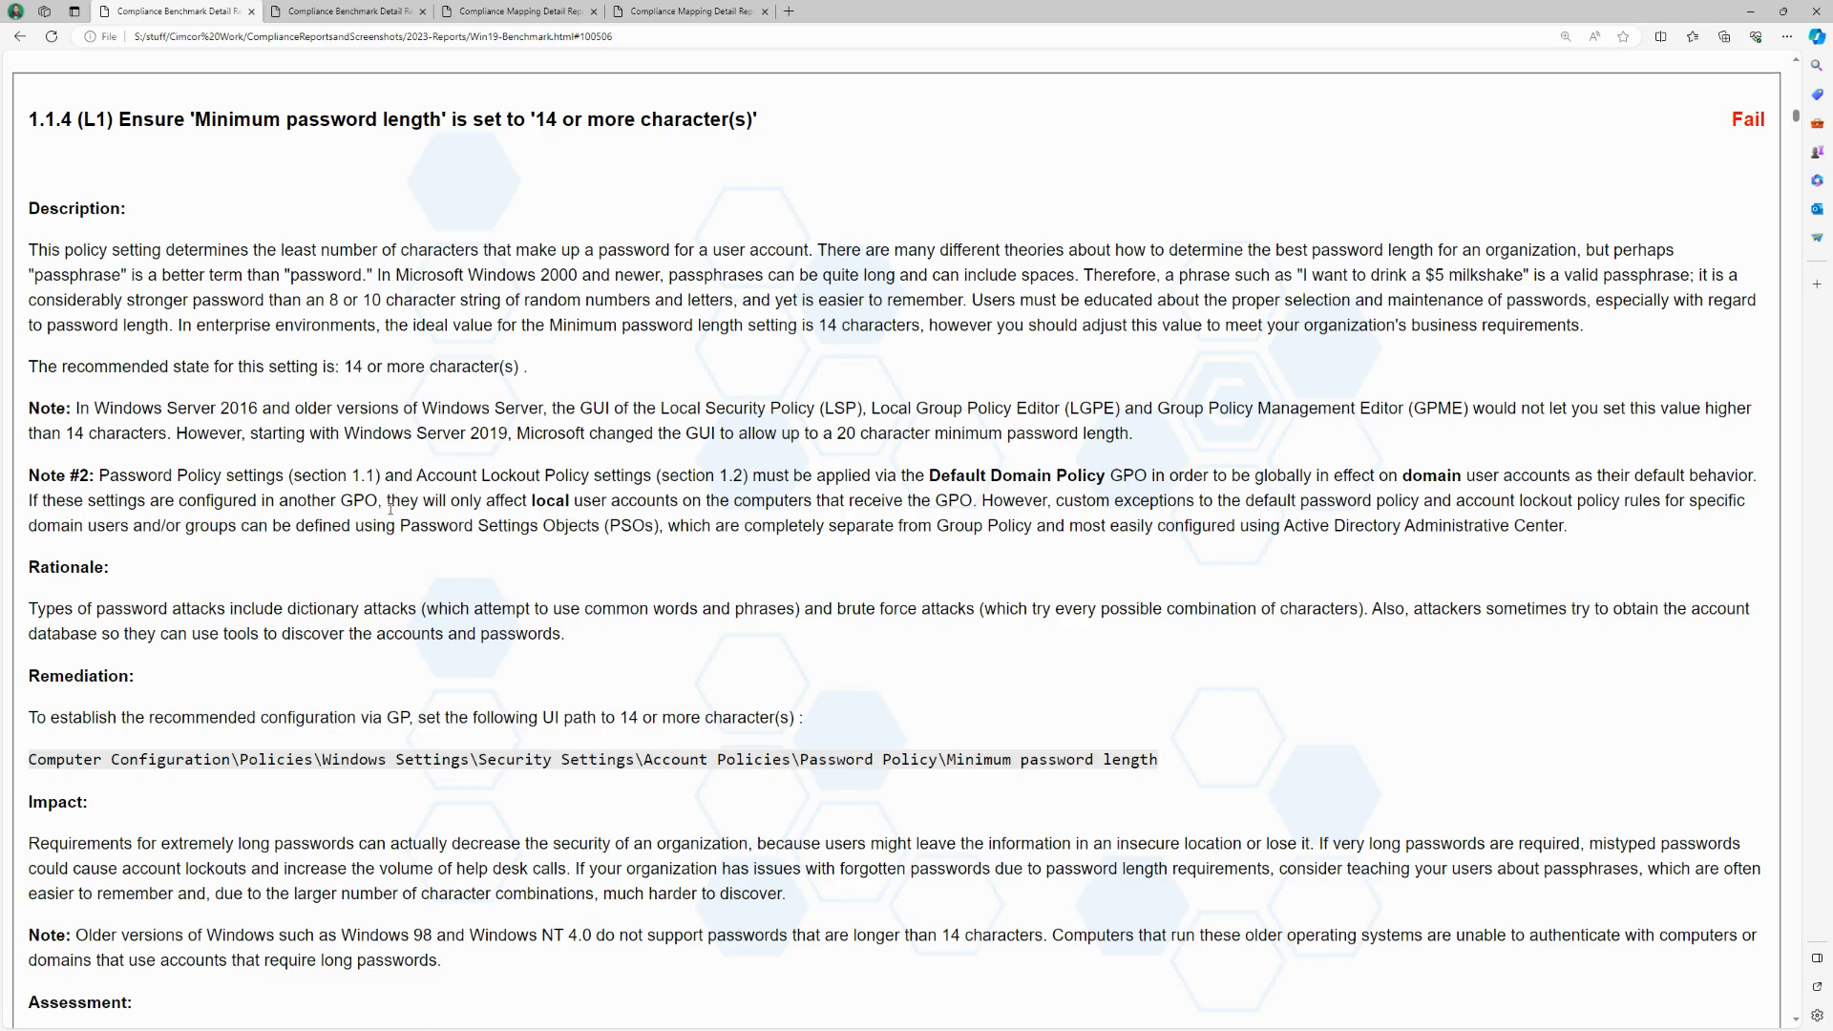
scroll(388, 513, "down", 3)
scroll(385, 517, "down", 3)
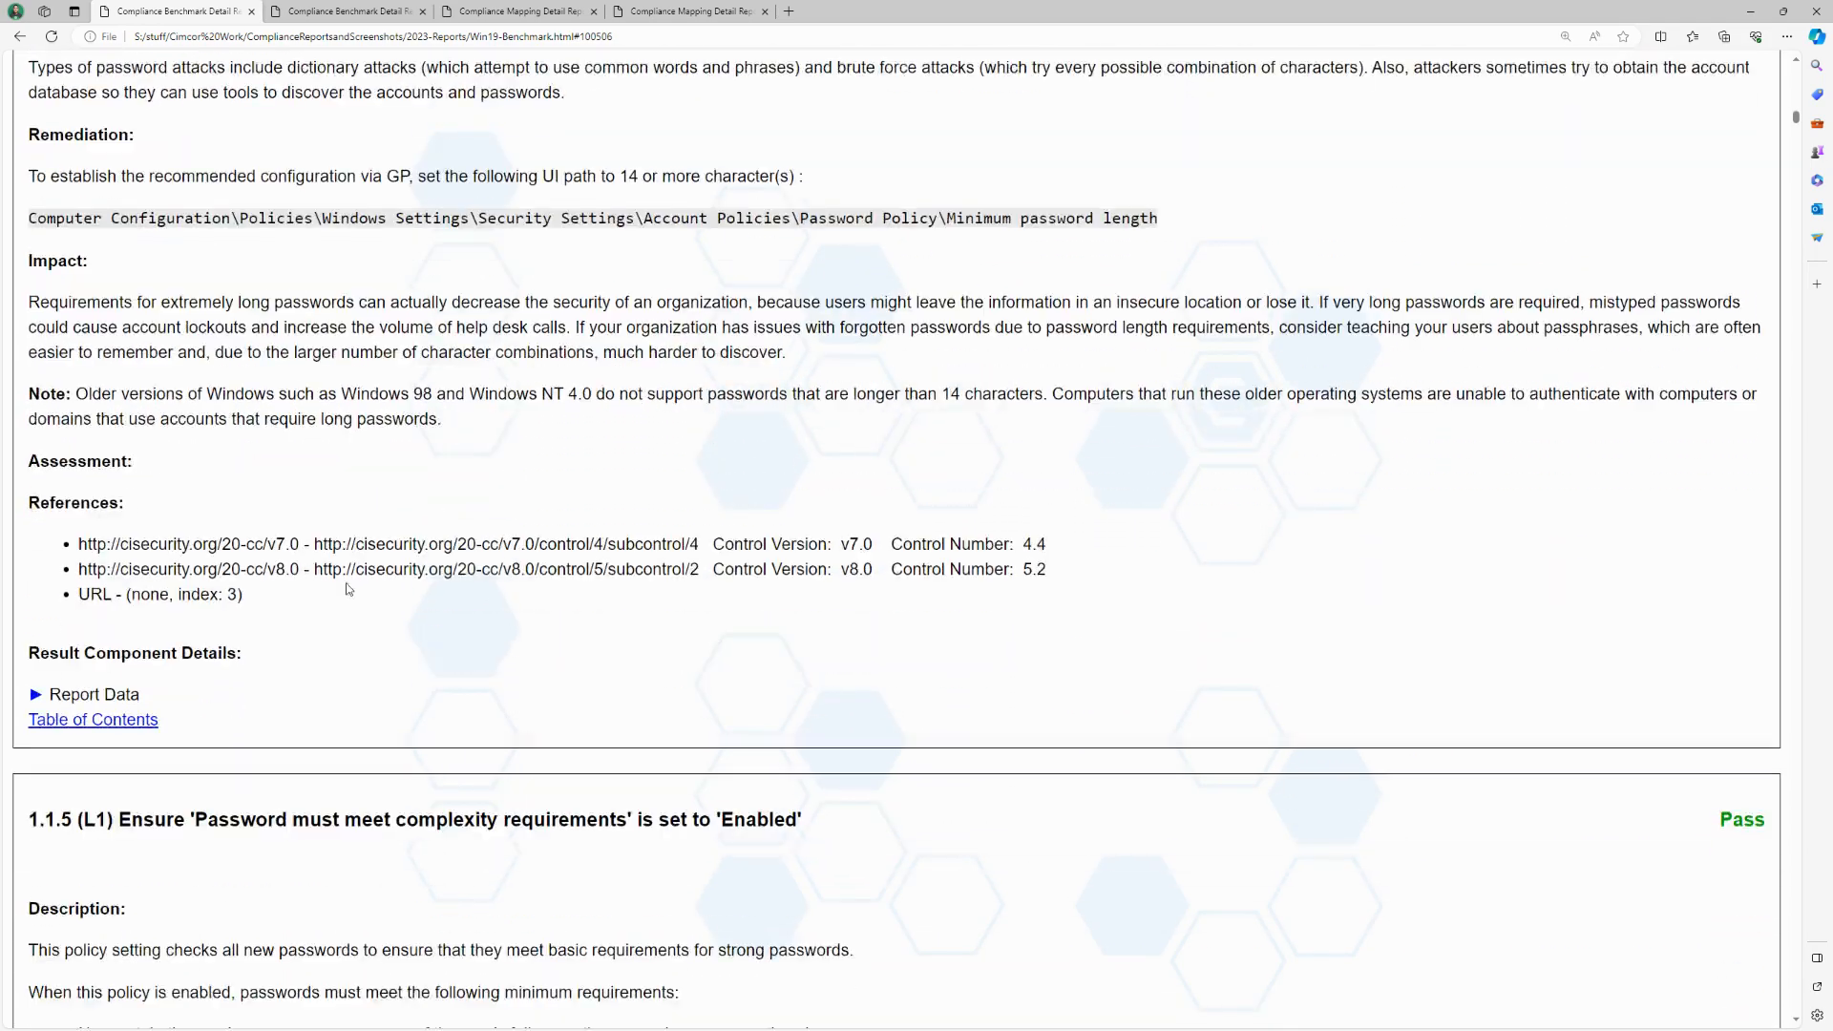
left_click(36, 653)
scroll(606, 656, "down", 3)
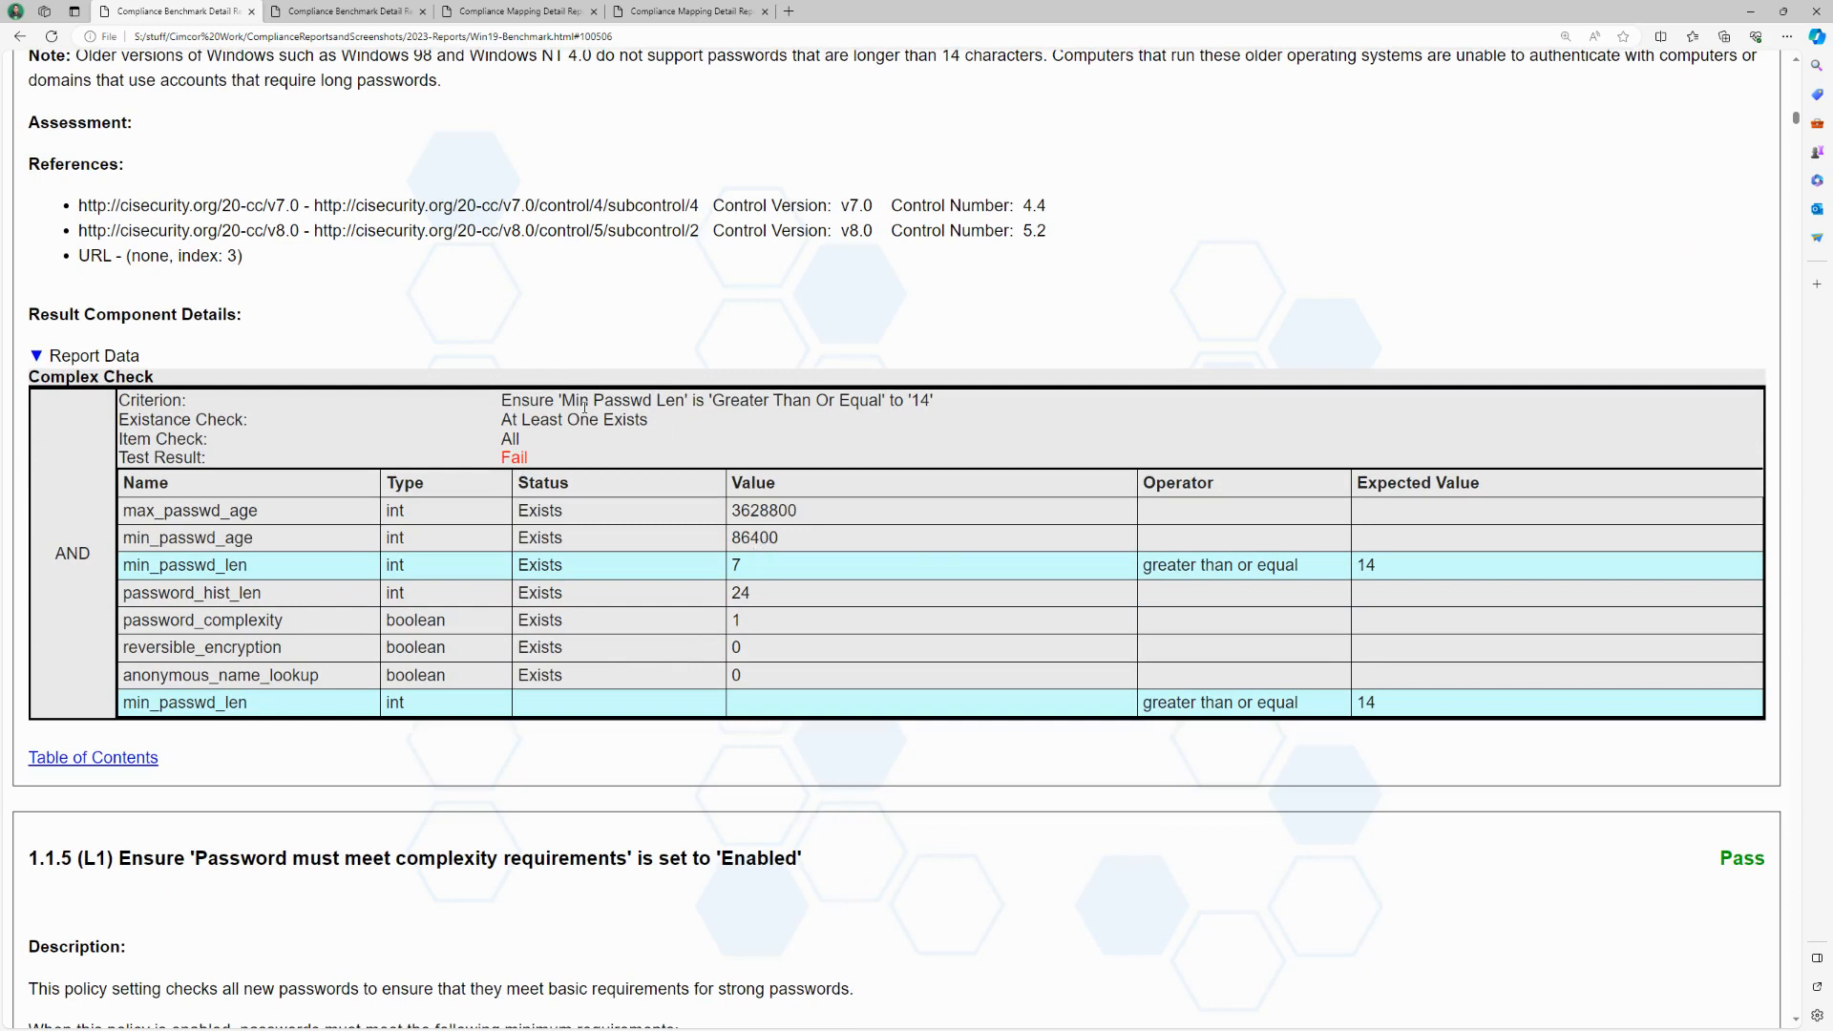
Step: Highlight the complex check's criterion, the actual and expected values of min_passwd_len, and the test result
left_click_drag(563, 402, 931, 405)
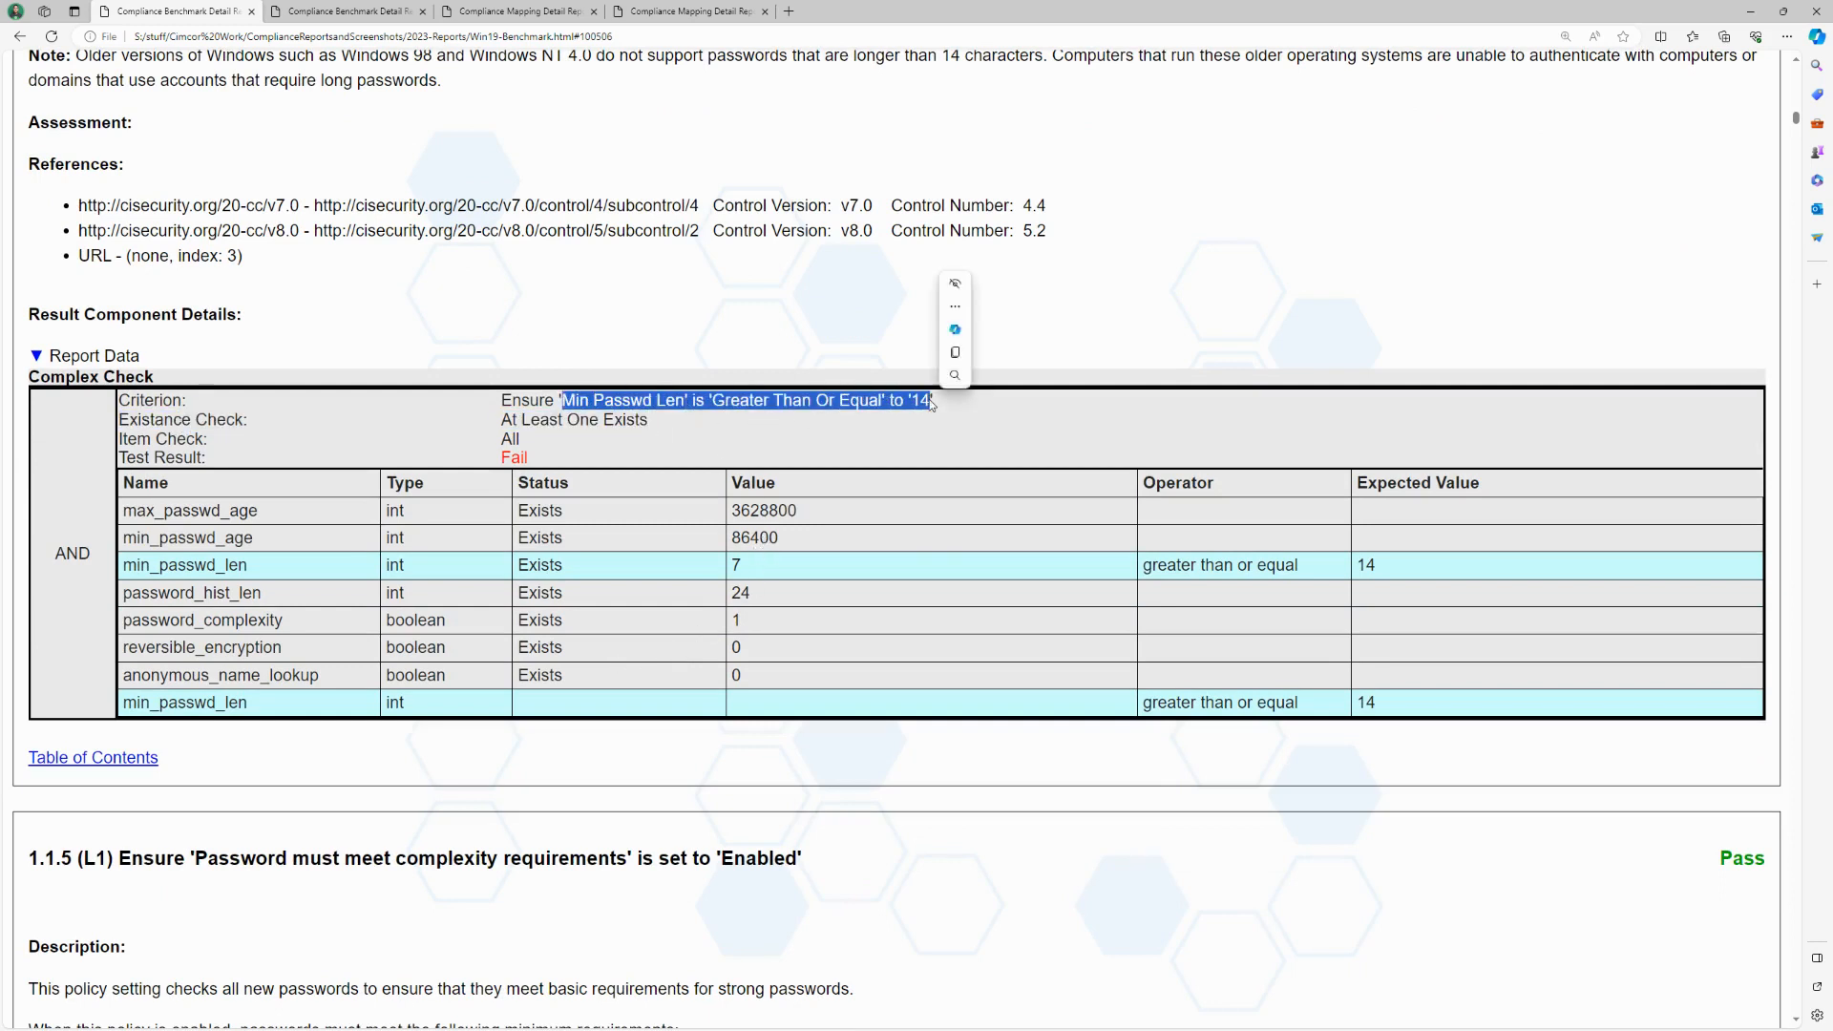
double_click(744, 573)
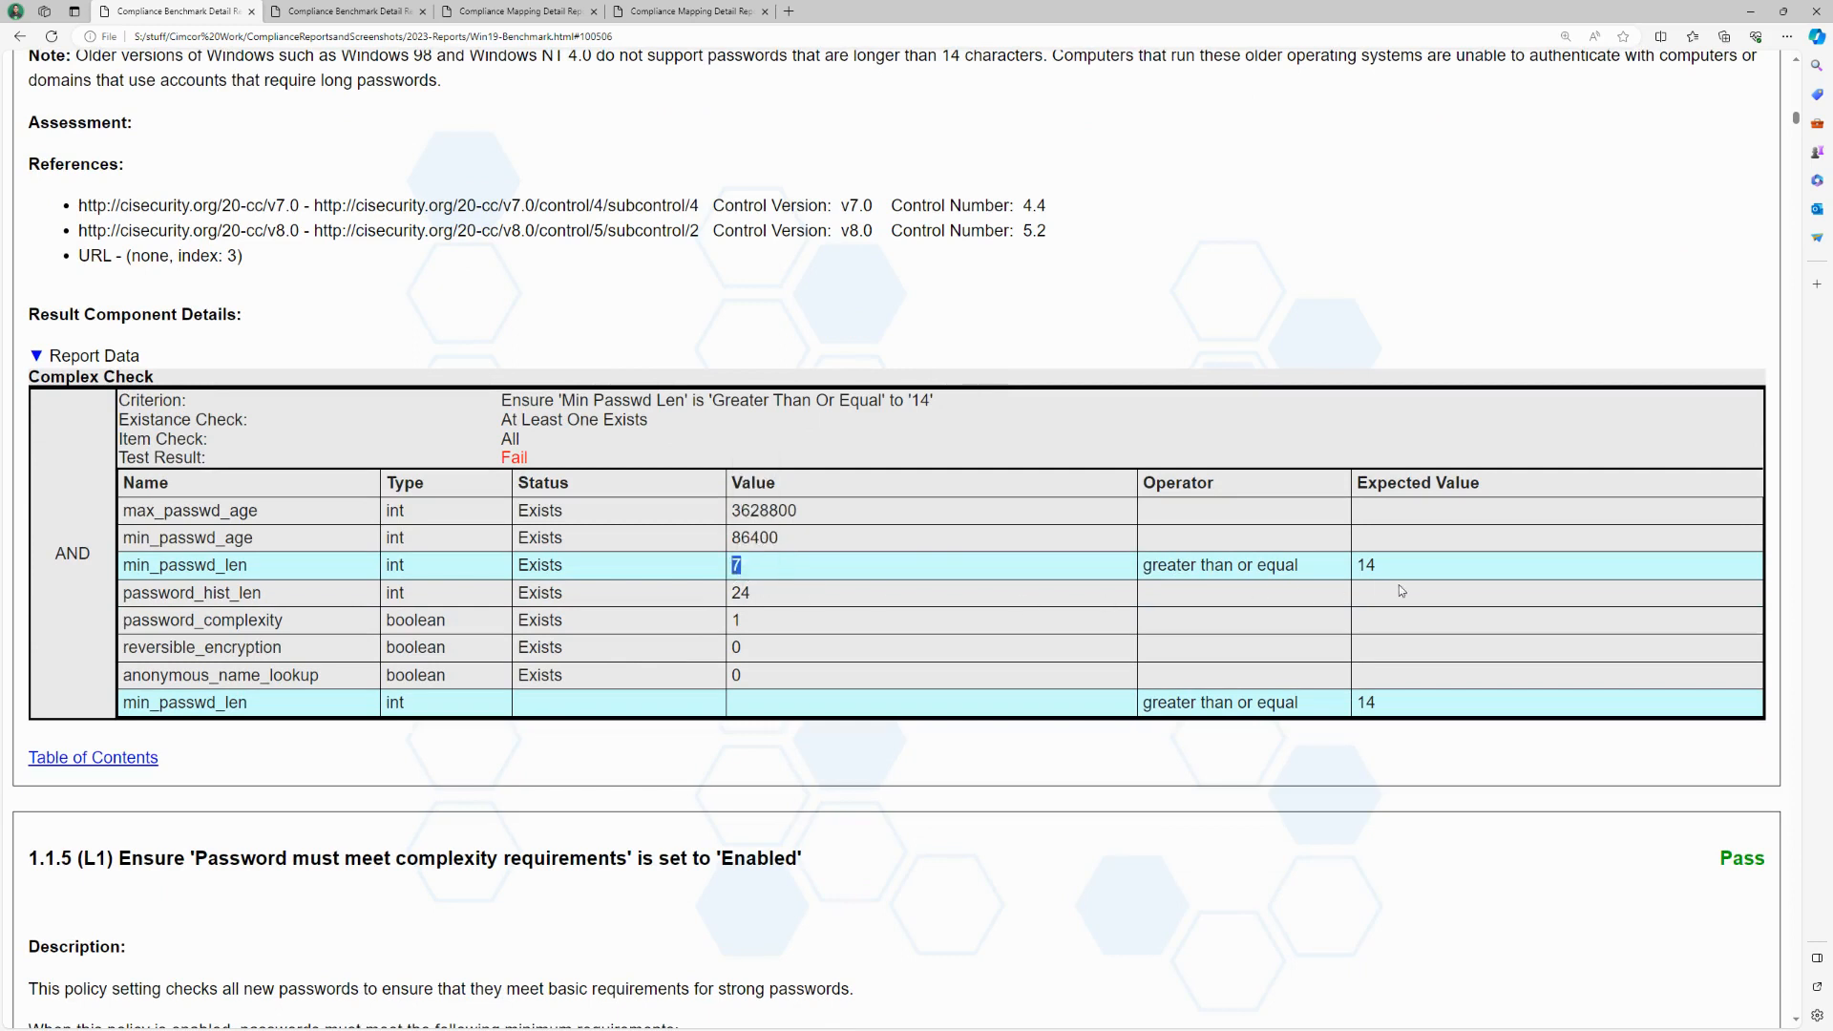
double_click(1375, 567)
left_click(1322, 577)
left_click_drag(530, 460, 506, 462)
left_click_drag(565, 465, 503, 458)
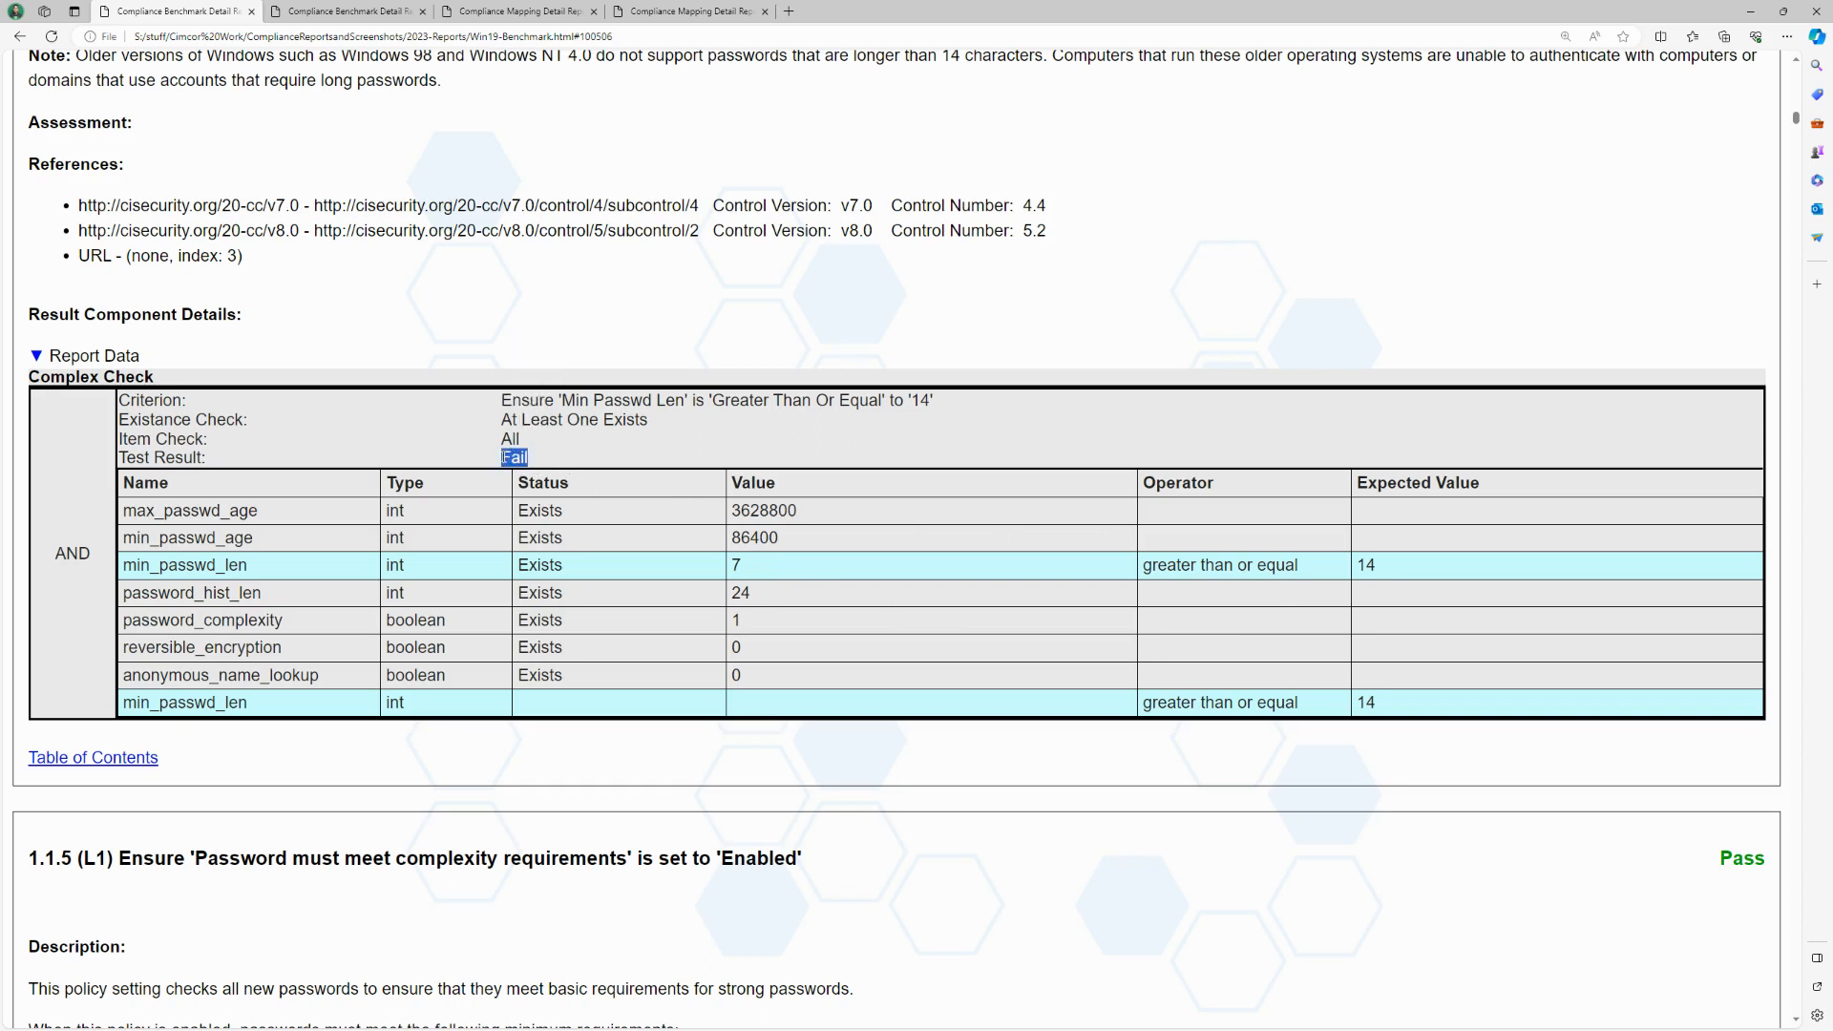
left_click(615, 474)
Step: Switch to the PCI DSS 4.0 mapping report, examine the Requirement 1 controls and highlight the passing percentage of 1.2.7
left_click(480, 13)
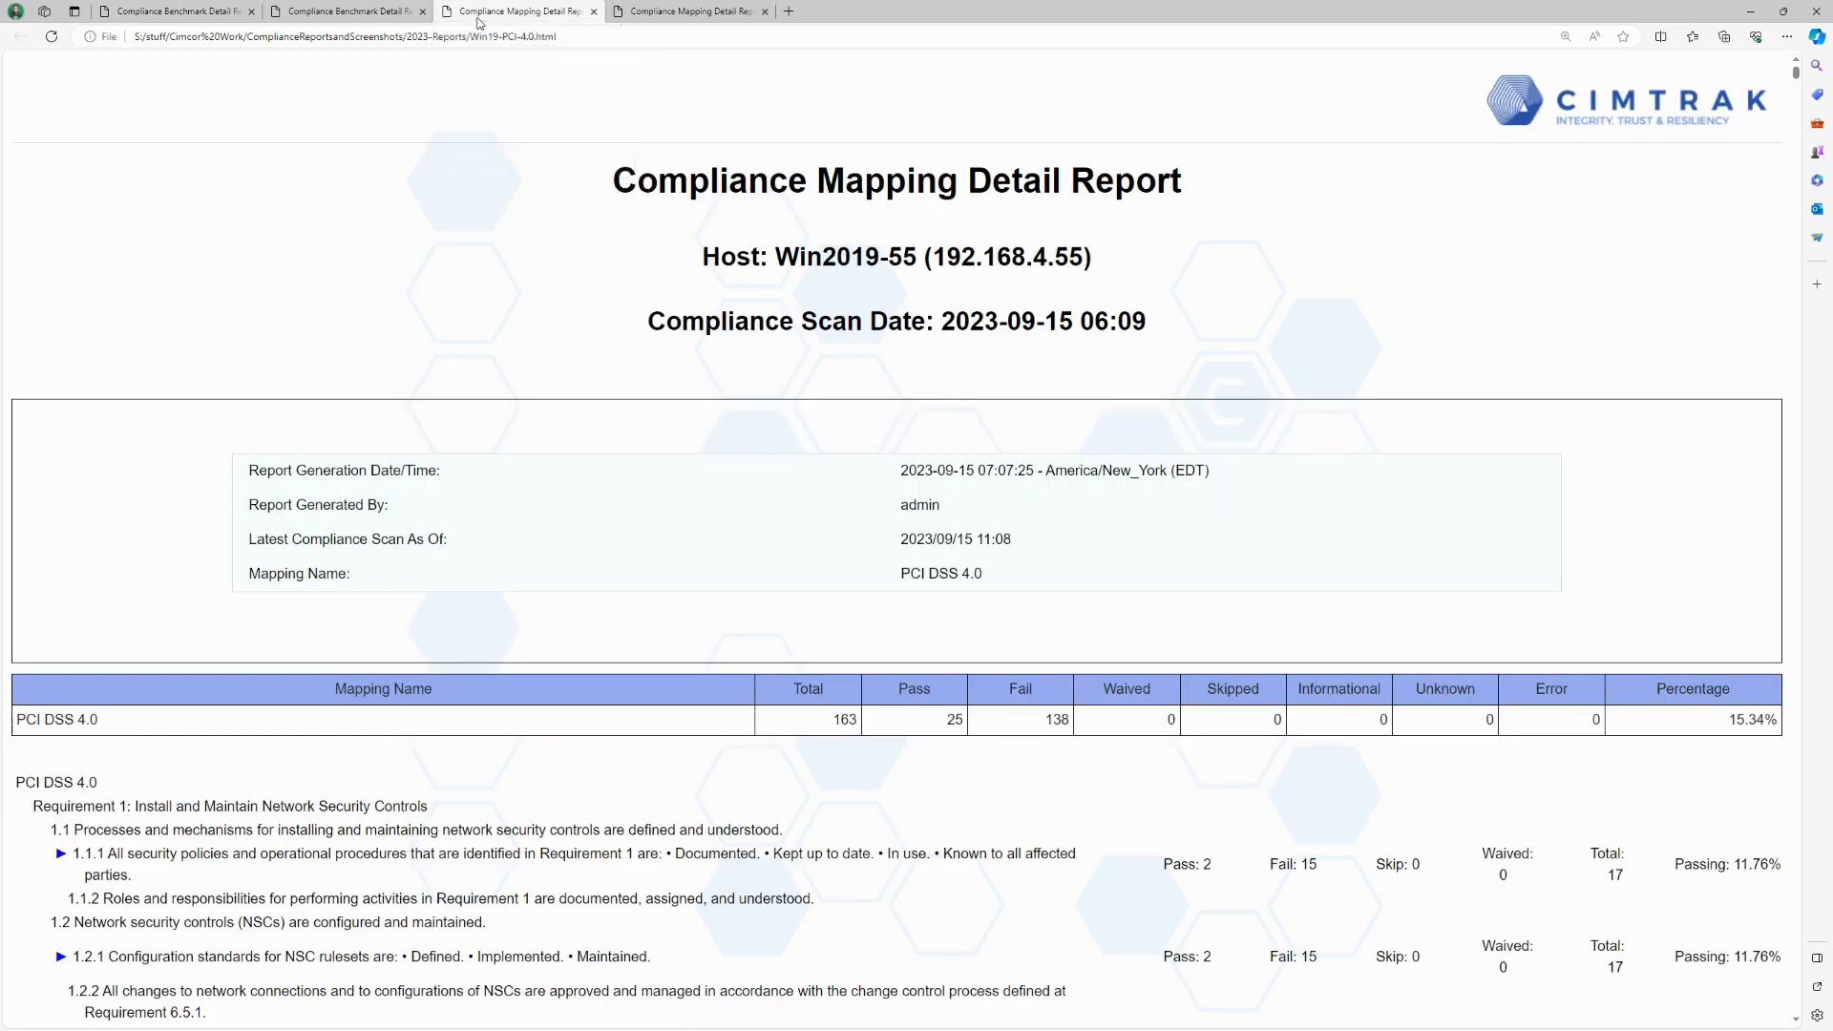
scroll(532, 293, "down", 3)
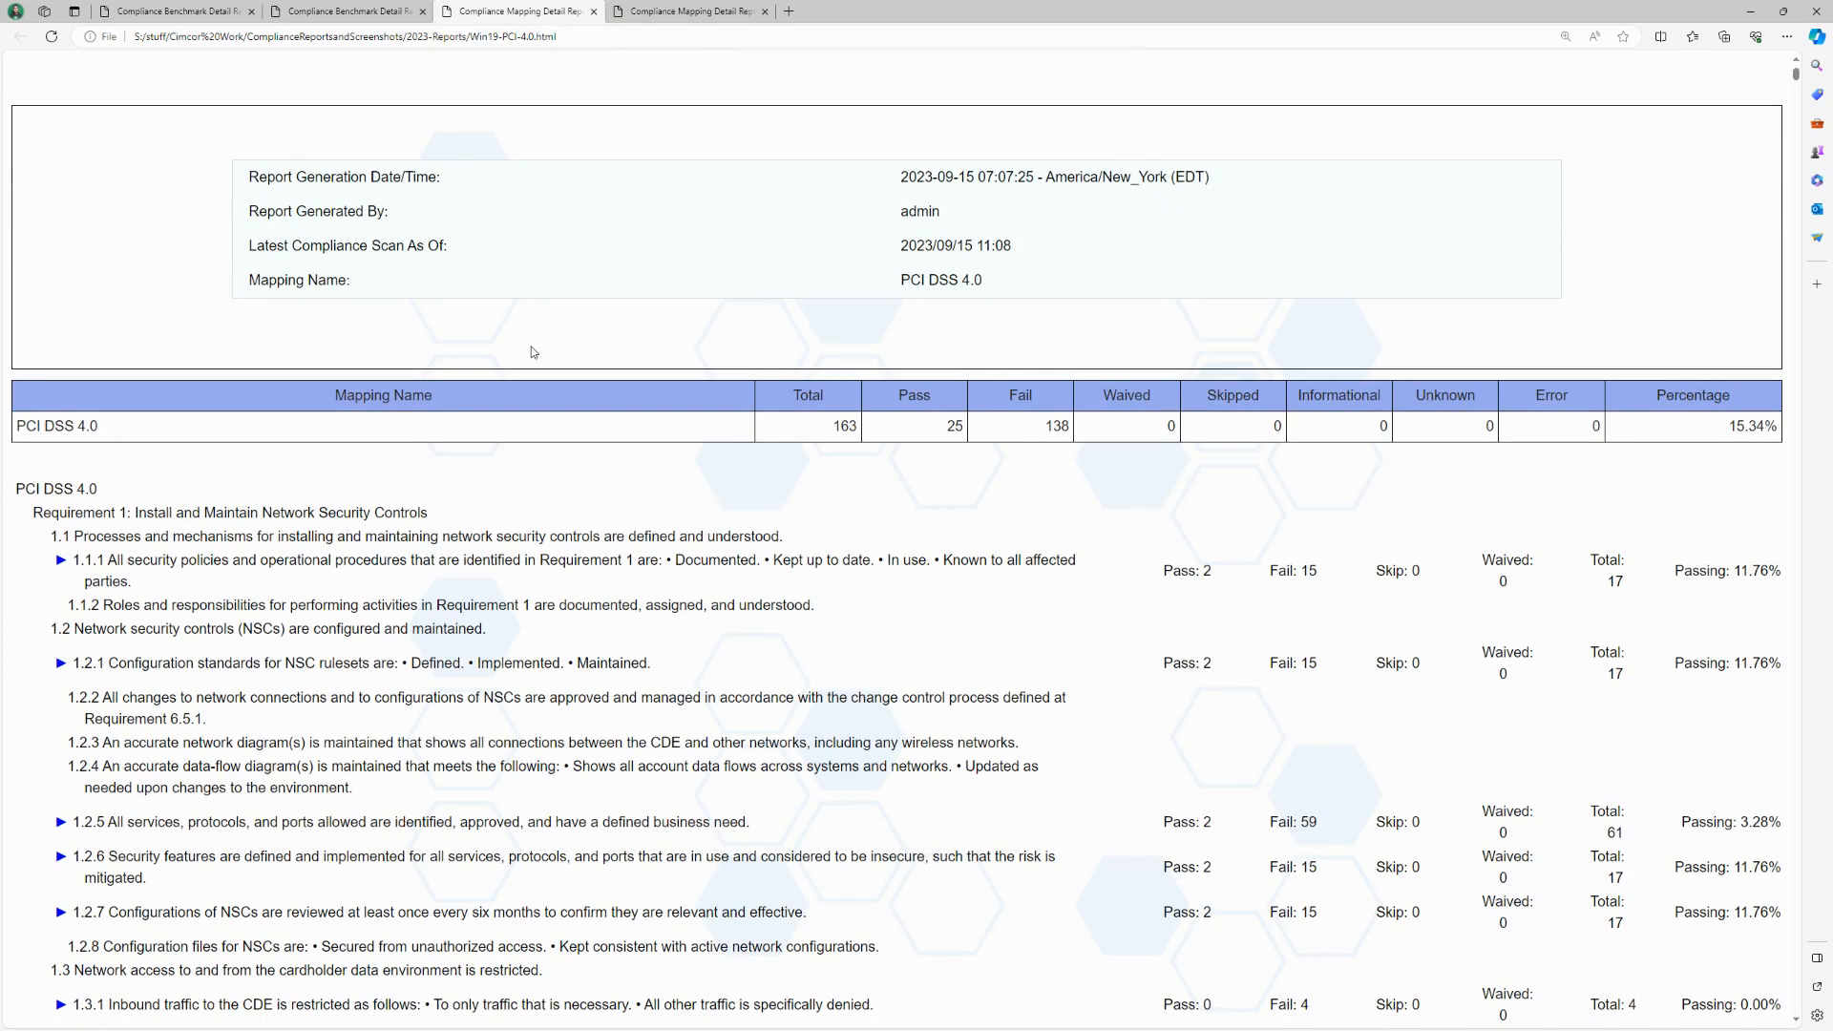
scroll(552, 433, "down", 3)
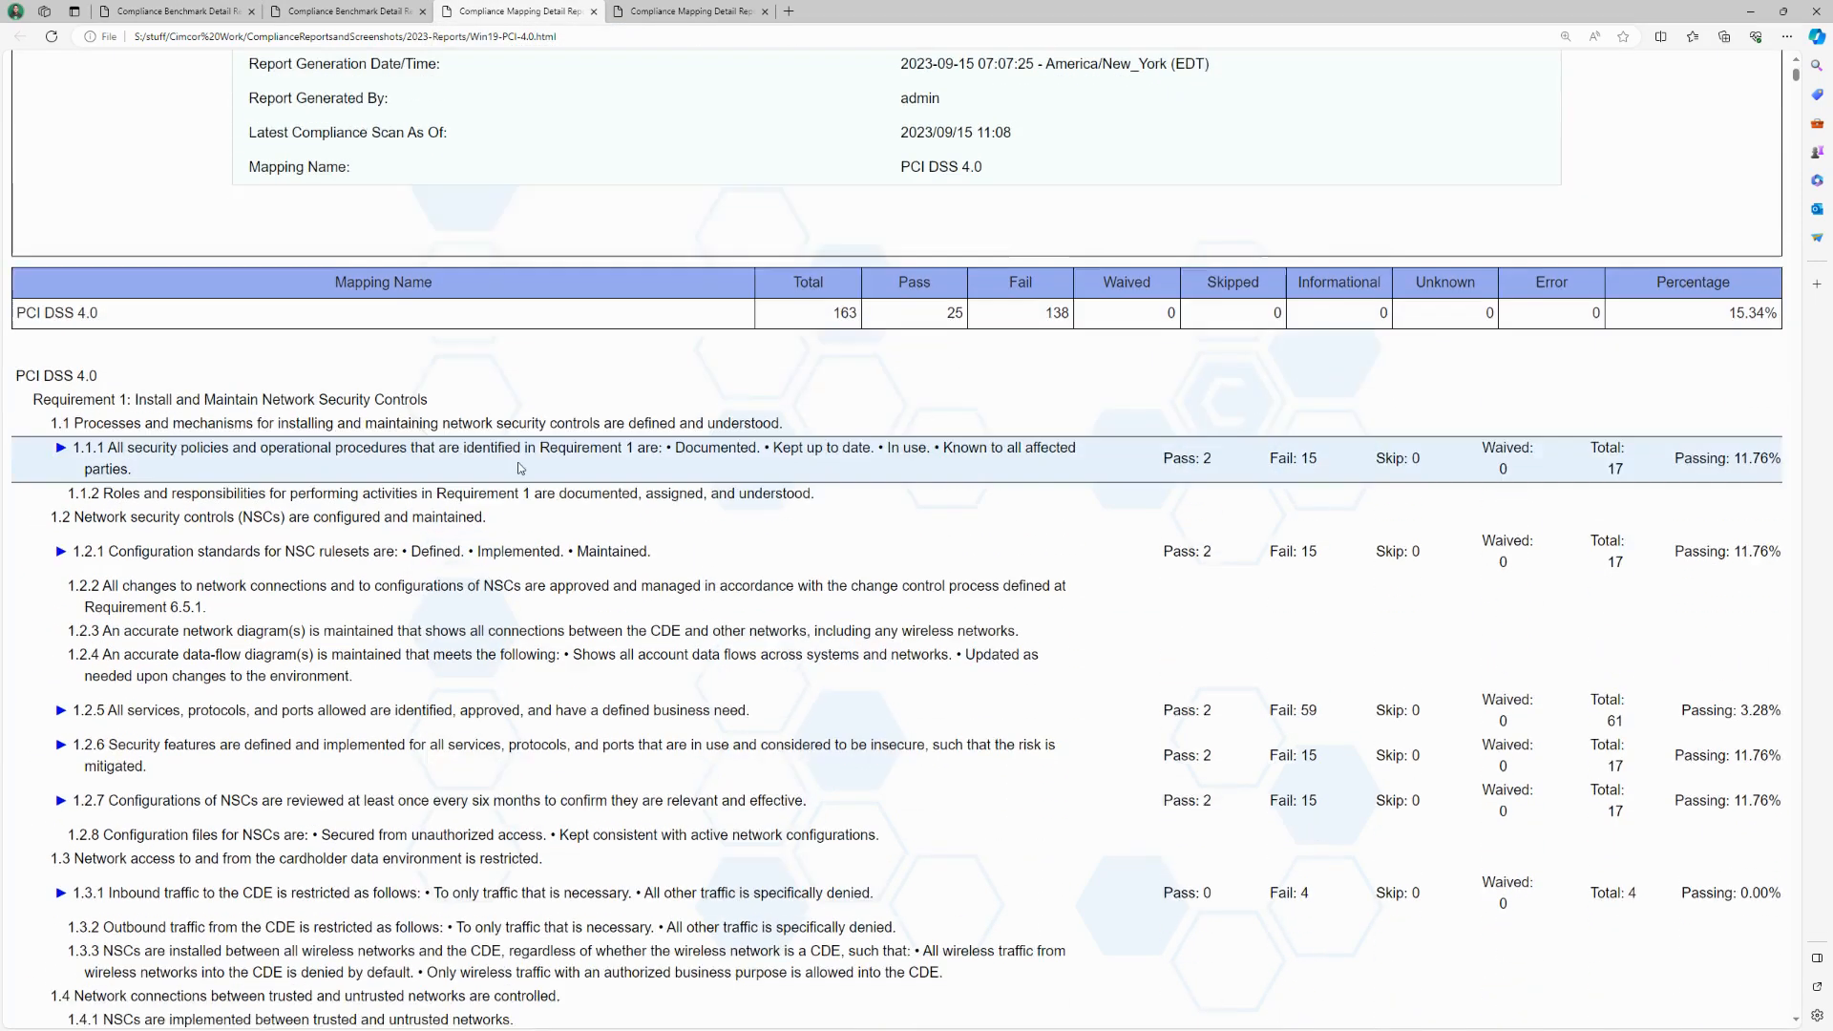
scroll(476, 451, "down", 6)
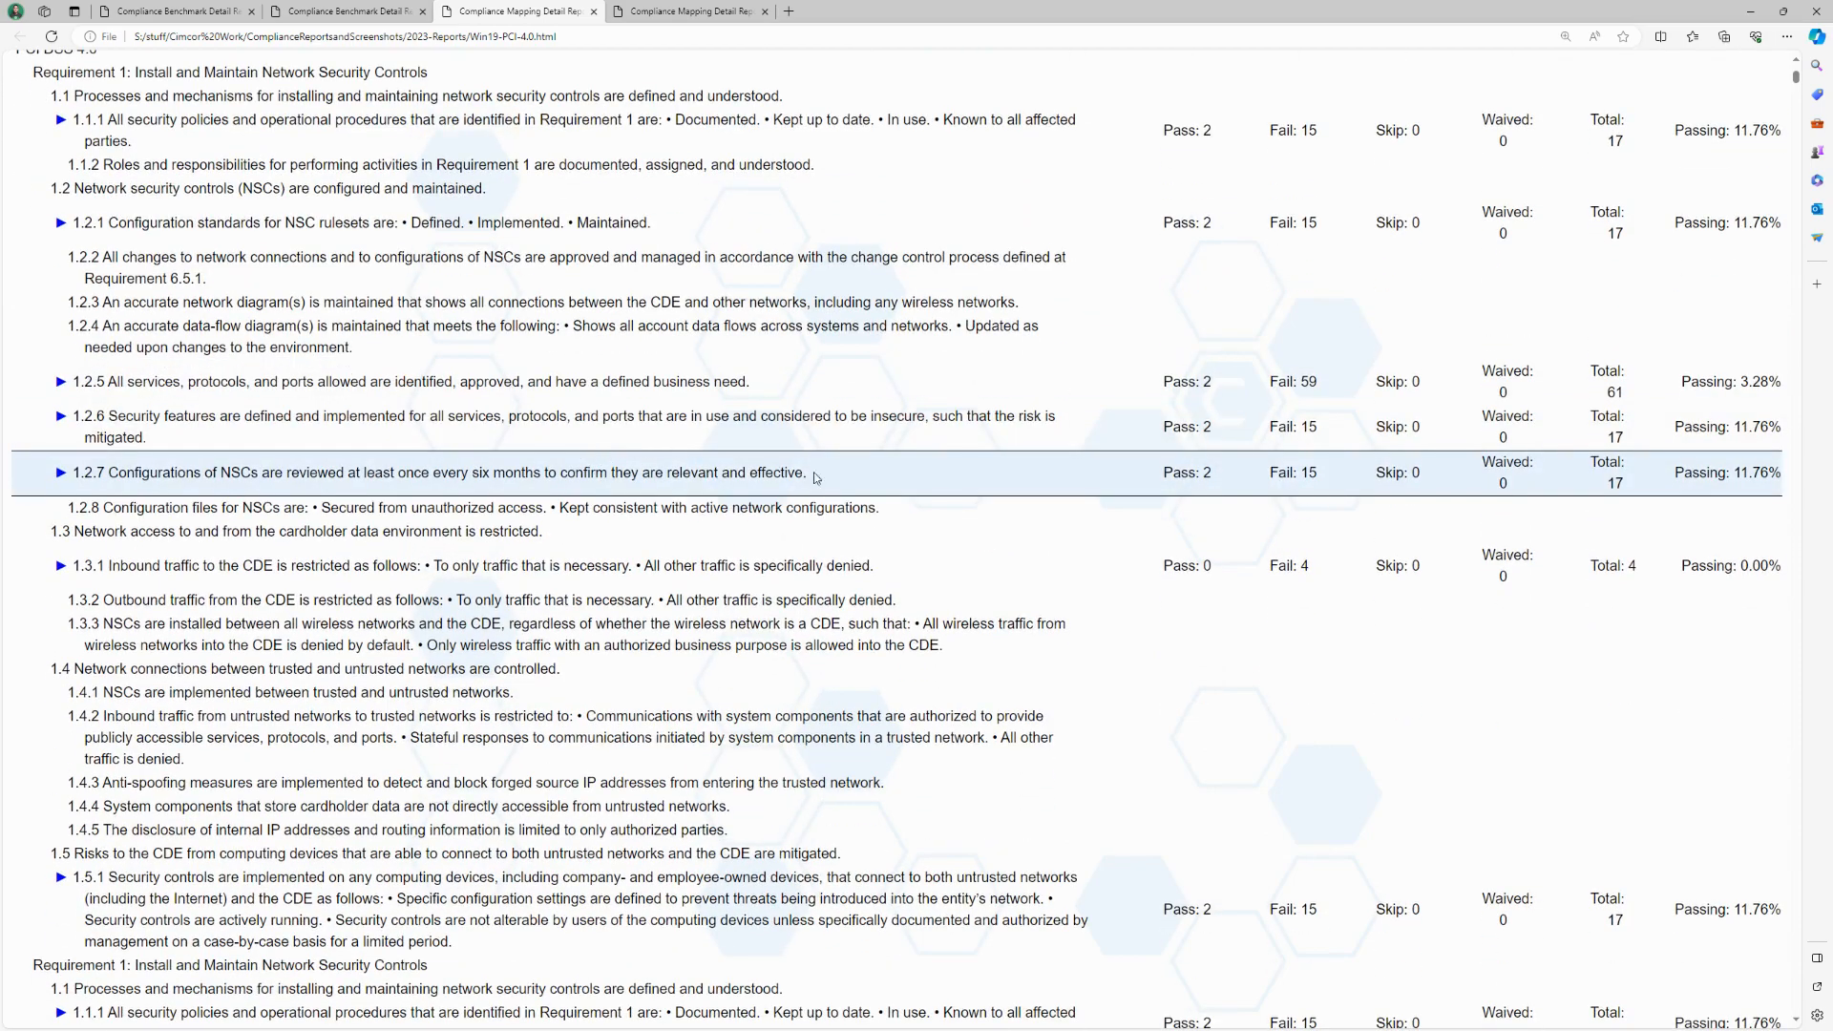
scroll(1635, 503, "down", 5)
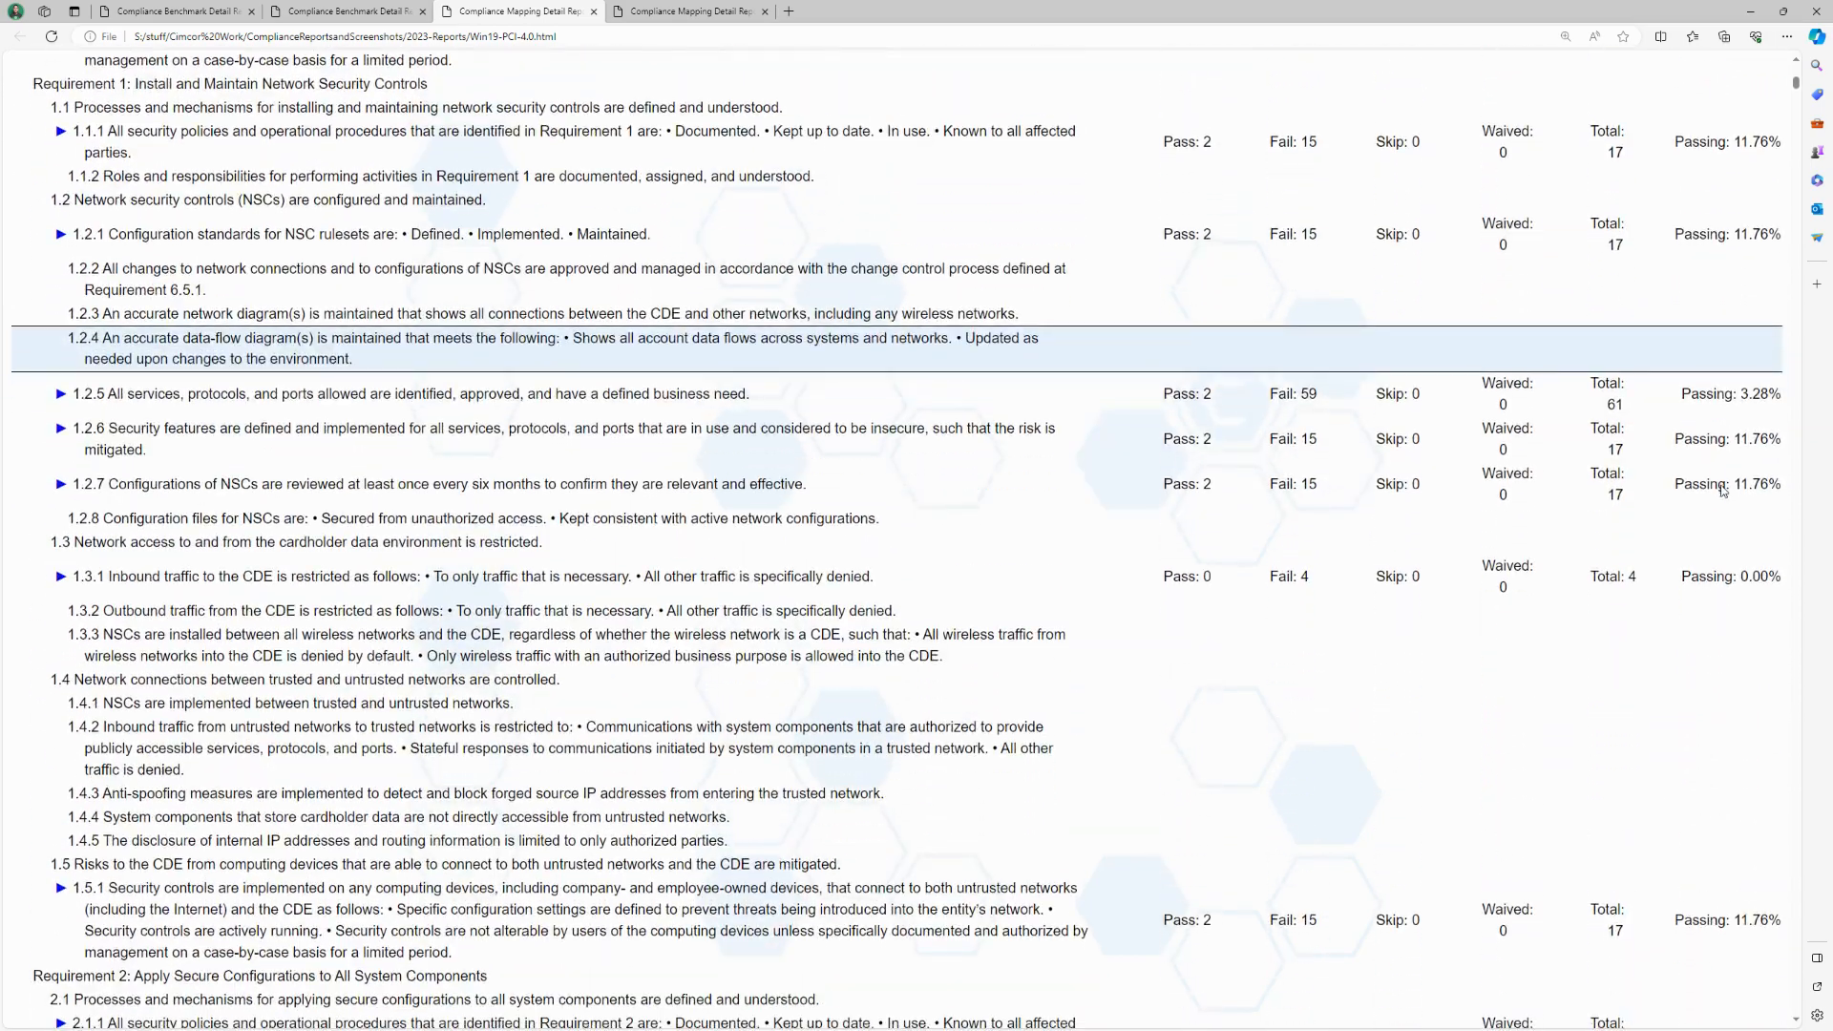
left_click_drag(1677, 482, 1781, 484)
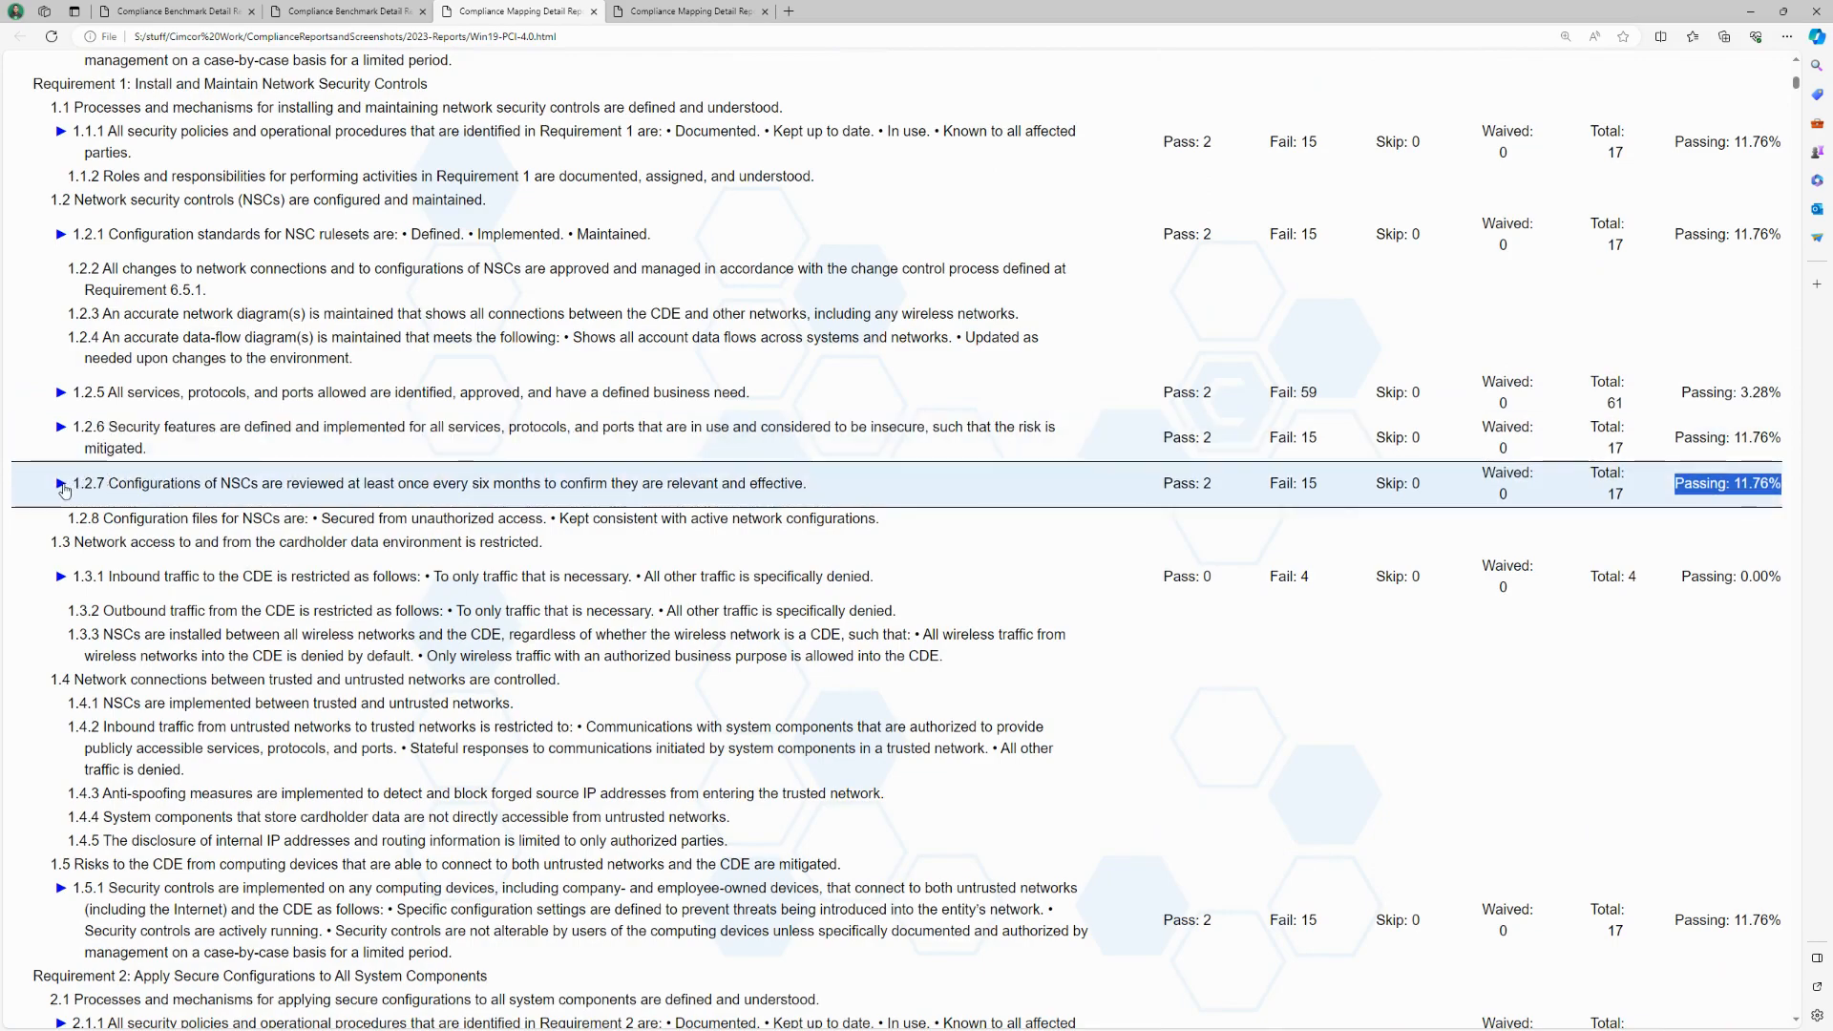
Step: Expand PCI DSS requirement 1.2.7 to examine its evaluation criteria, highlight the requirement number, and collapse it again
left_click(60, 483)
scroll(340, 592, "down", 3)
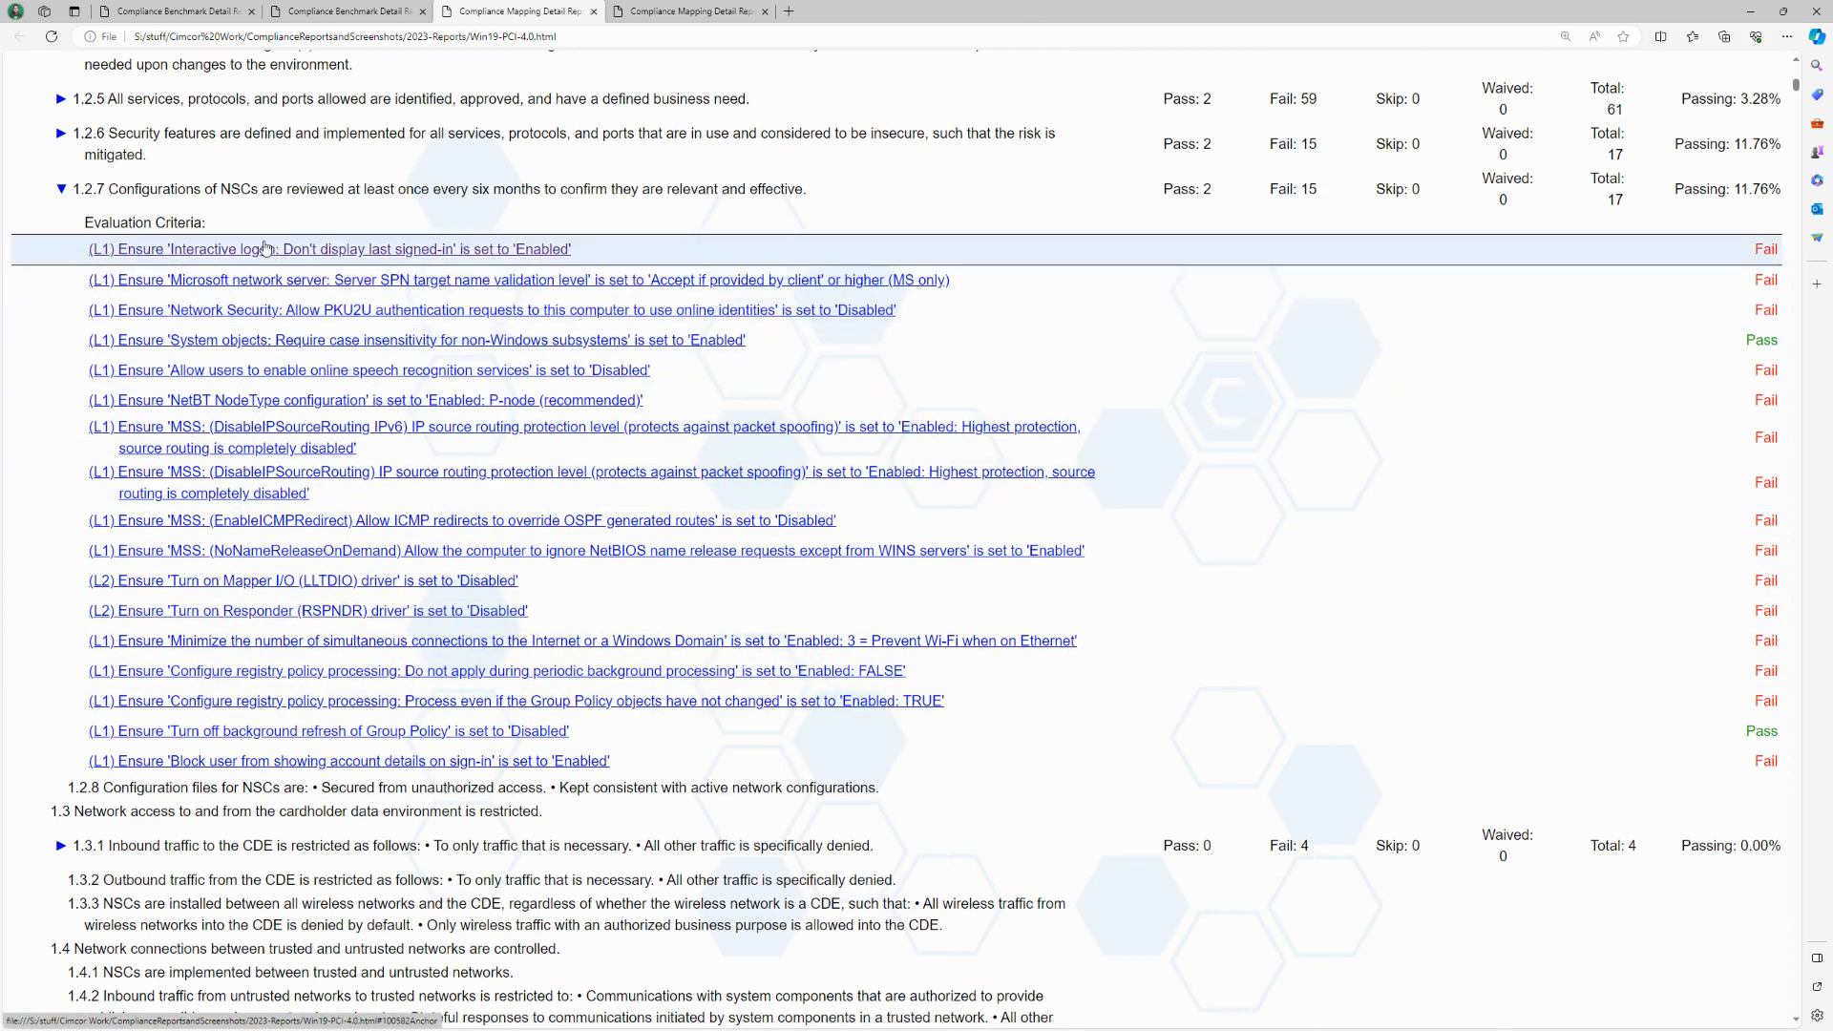
left_click_drag(75, 188, 106, 193)
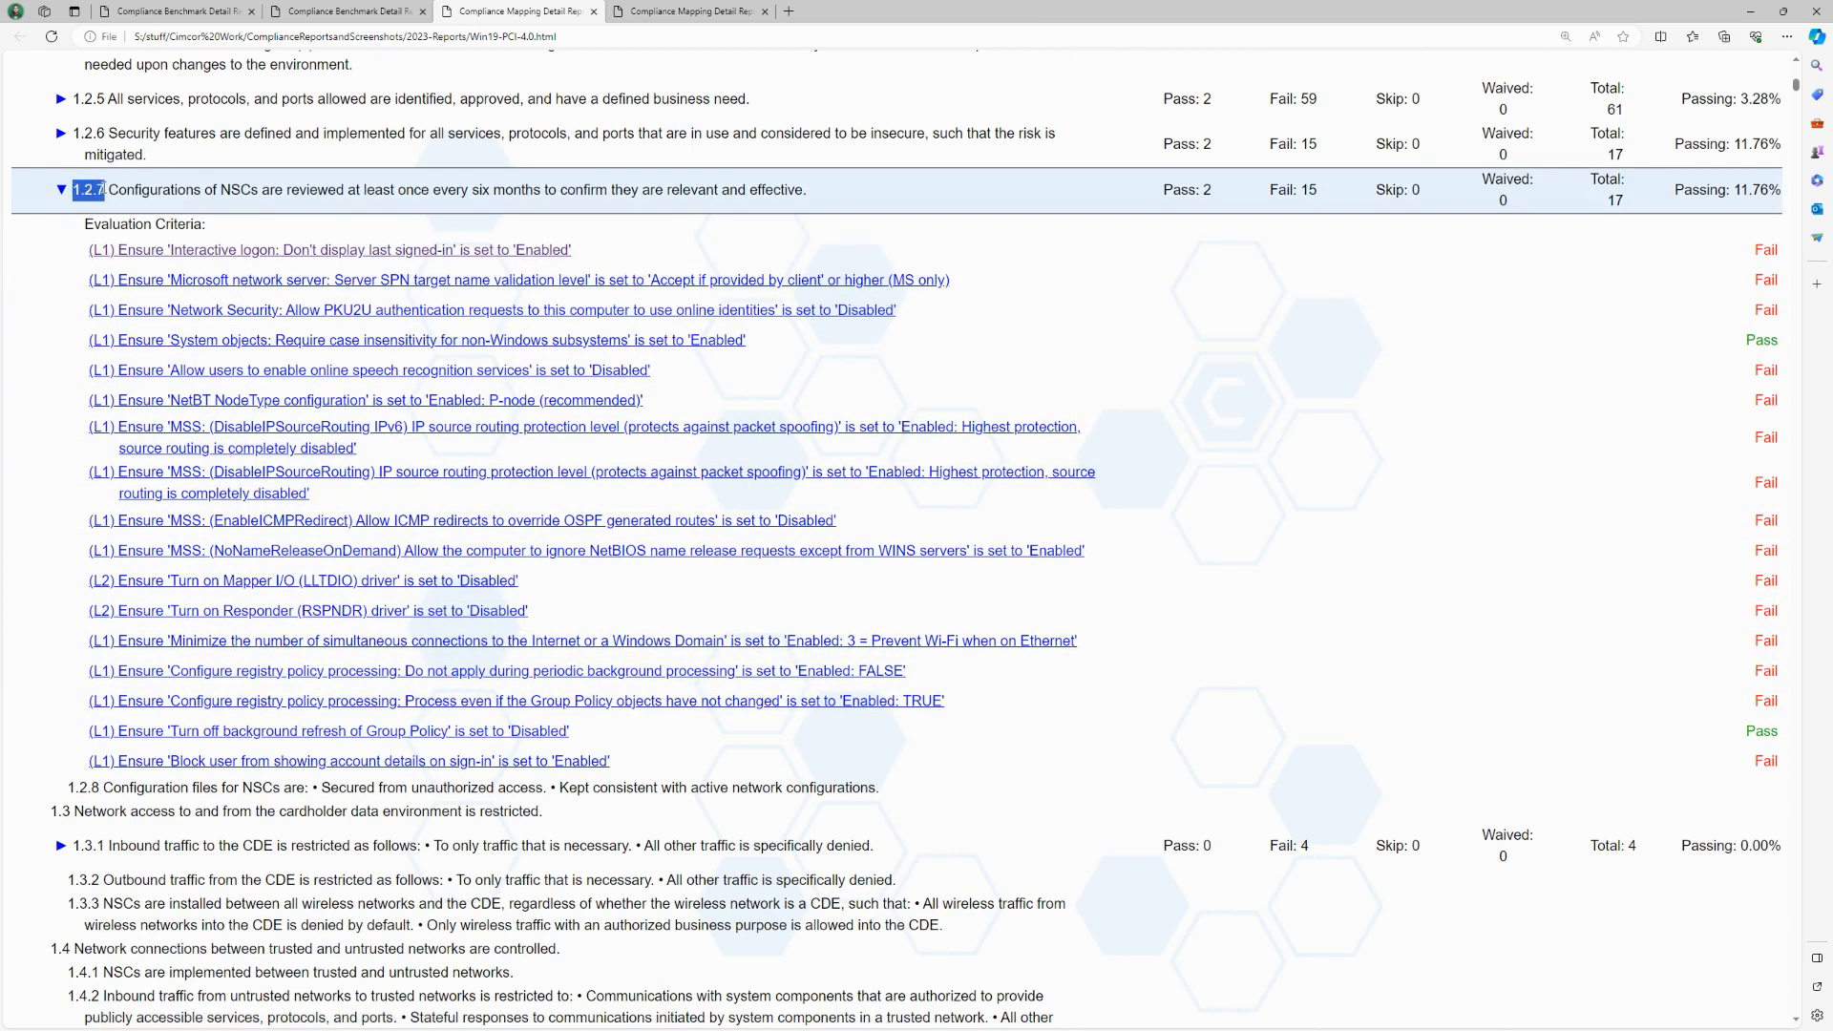
left_click(138, 191)
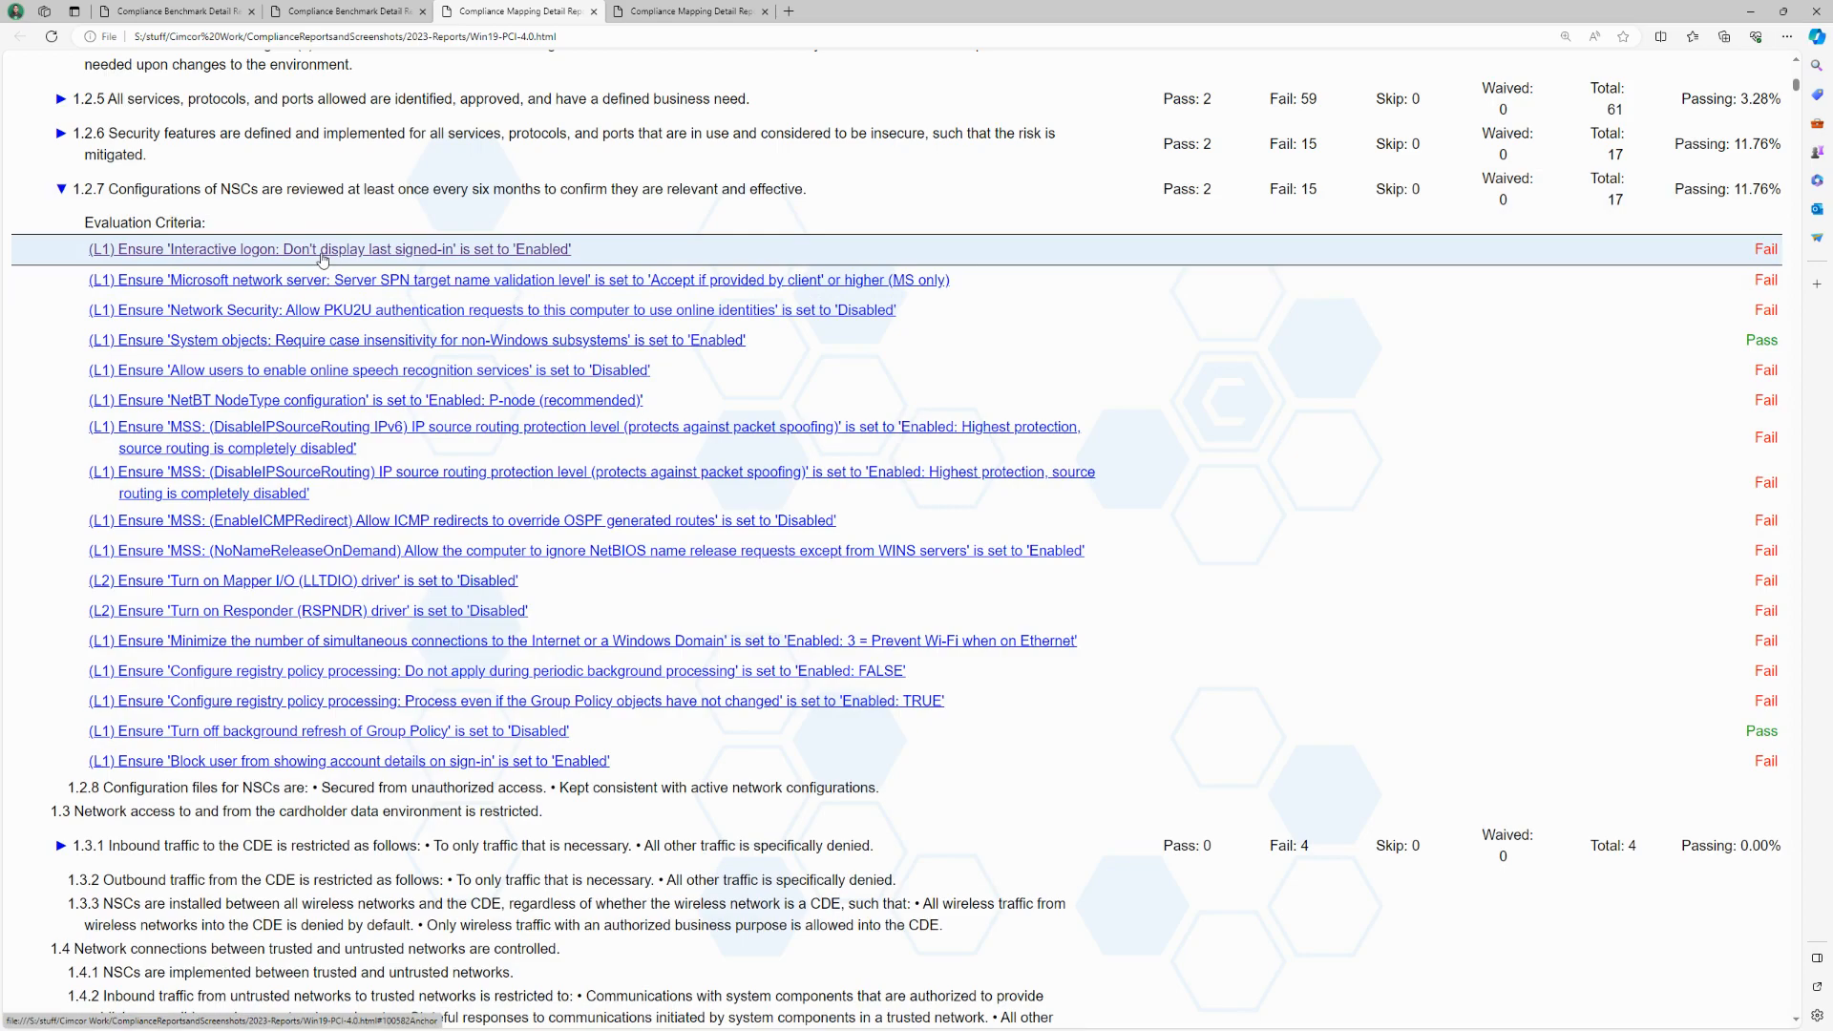
left_click(64, 195)
scroll(733, 478, "down", 12)
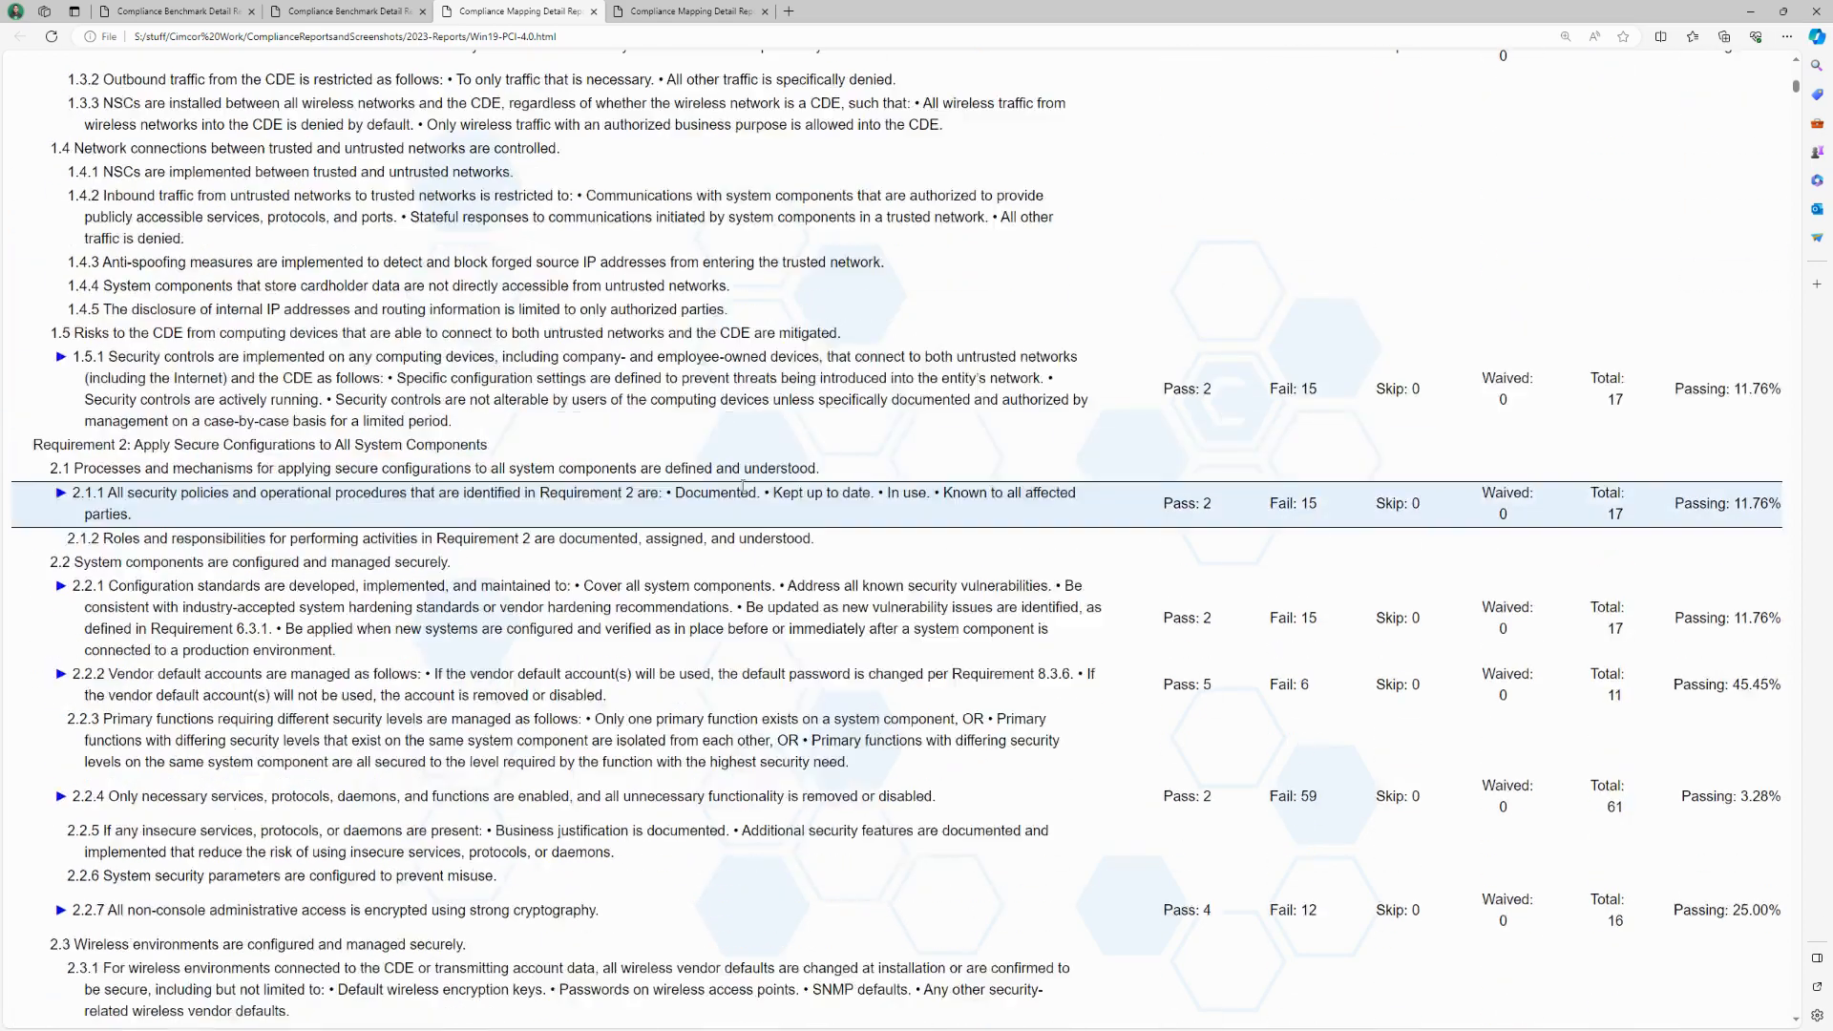
Step: Switch to the SOC 2 mapping report and examine its controls from Control Environment through Change Management
left_click(655, 13)
scroll(496, 581, "down", 5)
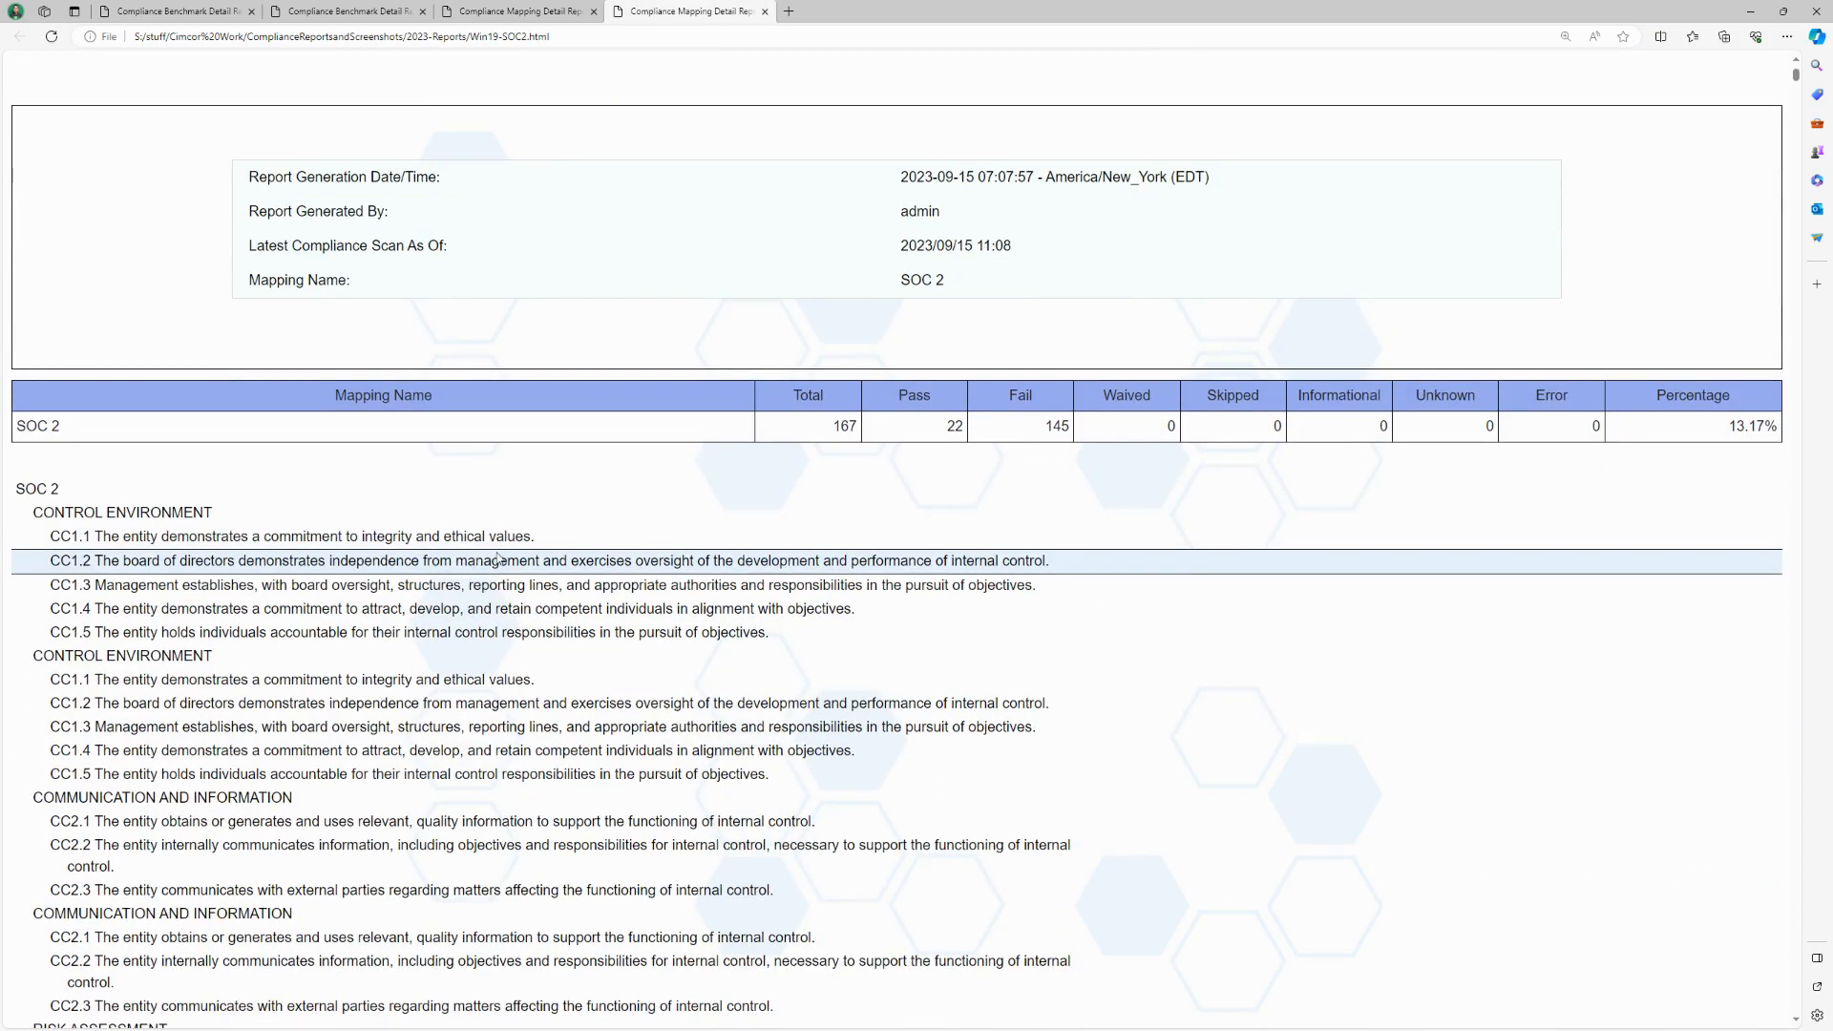
scroll(475, 498, "down", 13)
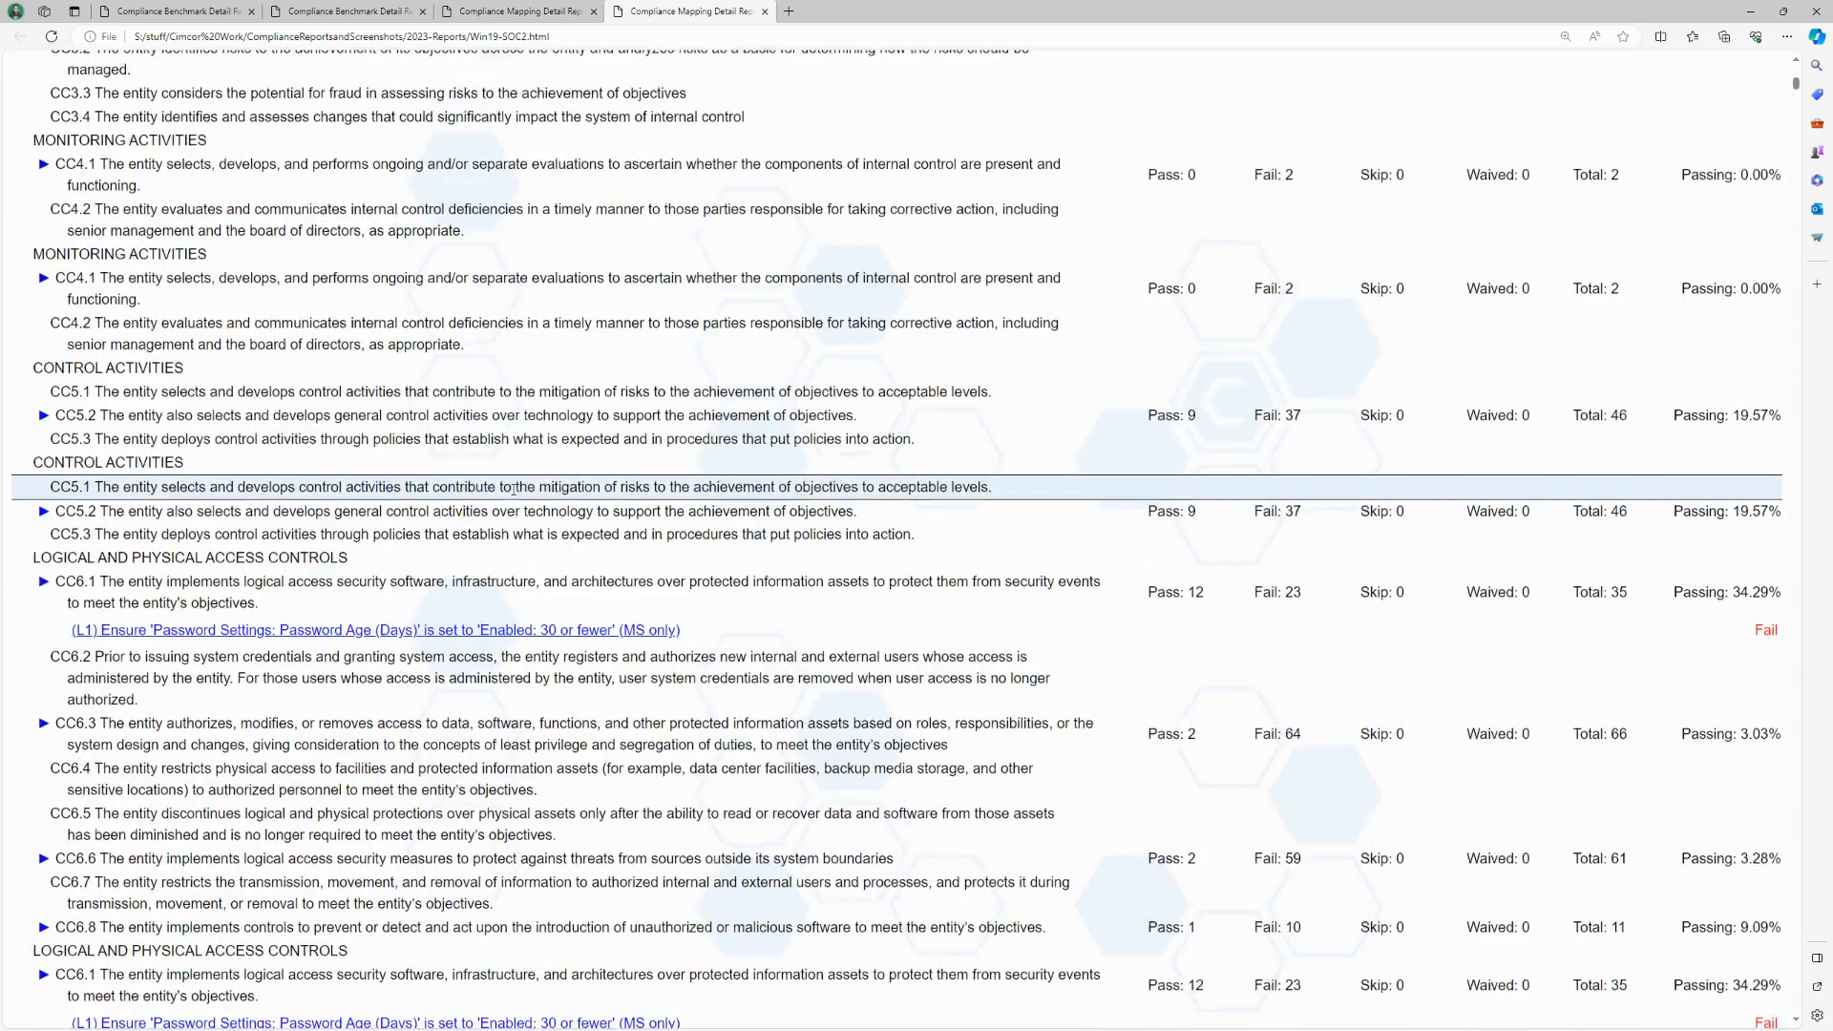
scroll(1181, 440, "down", 5)
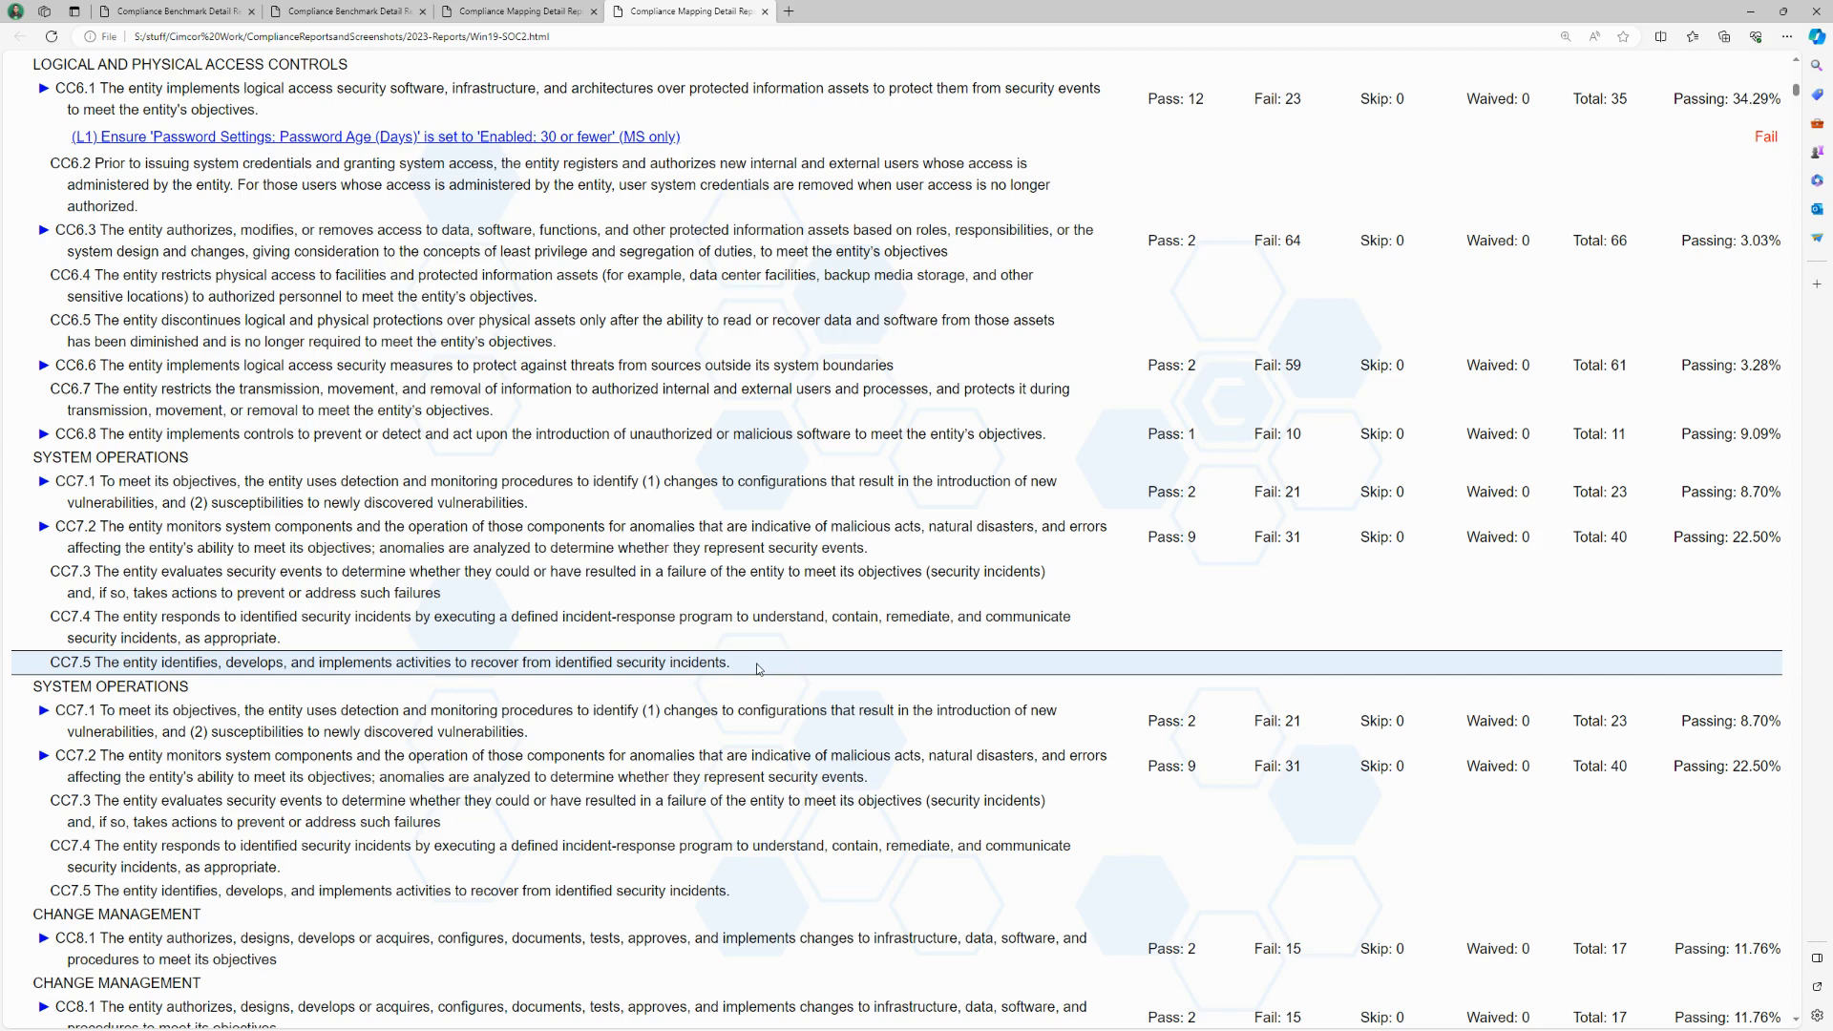
Step: Back in the CimTrak console, open the CIS Microsoft Windows Server 2022 Benchmark details and start a waiver for "(L1) Configure 'Accounts: Rename administrator account'"
left_click(1744, 16)
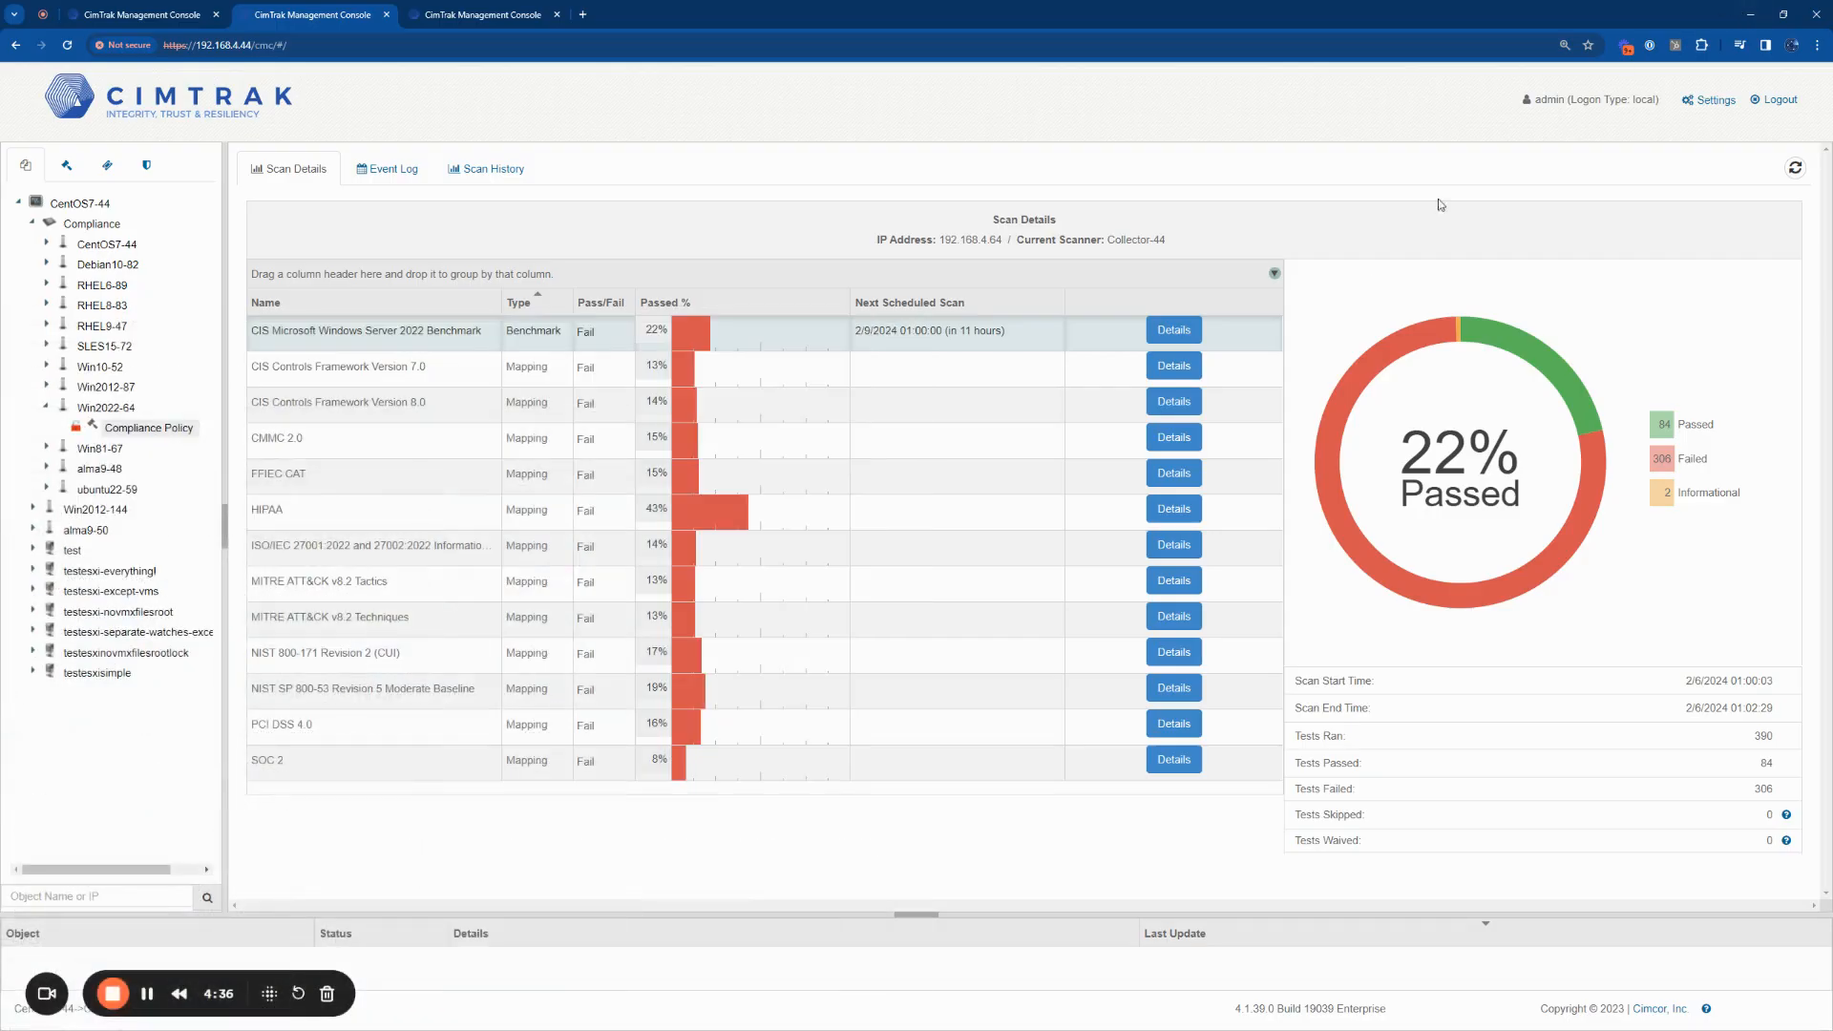
left_click(1163, 330)
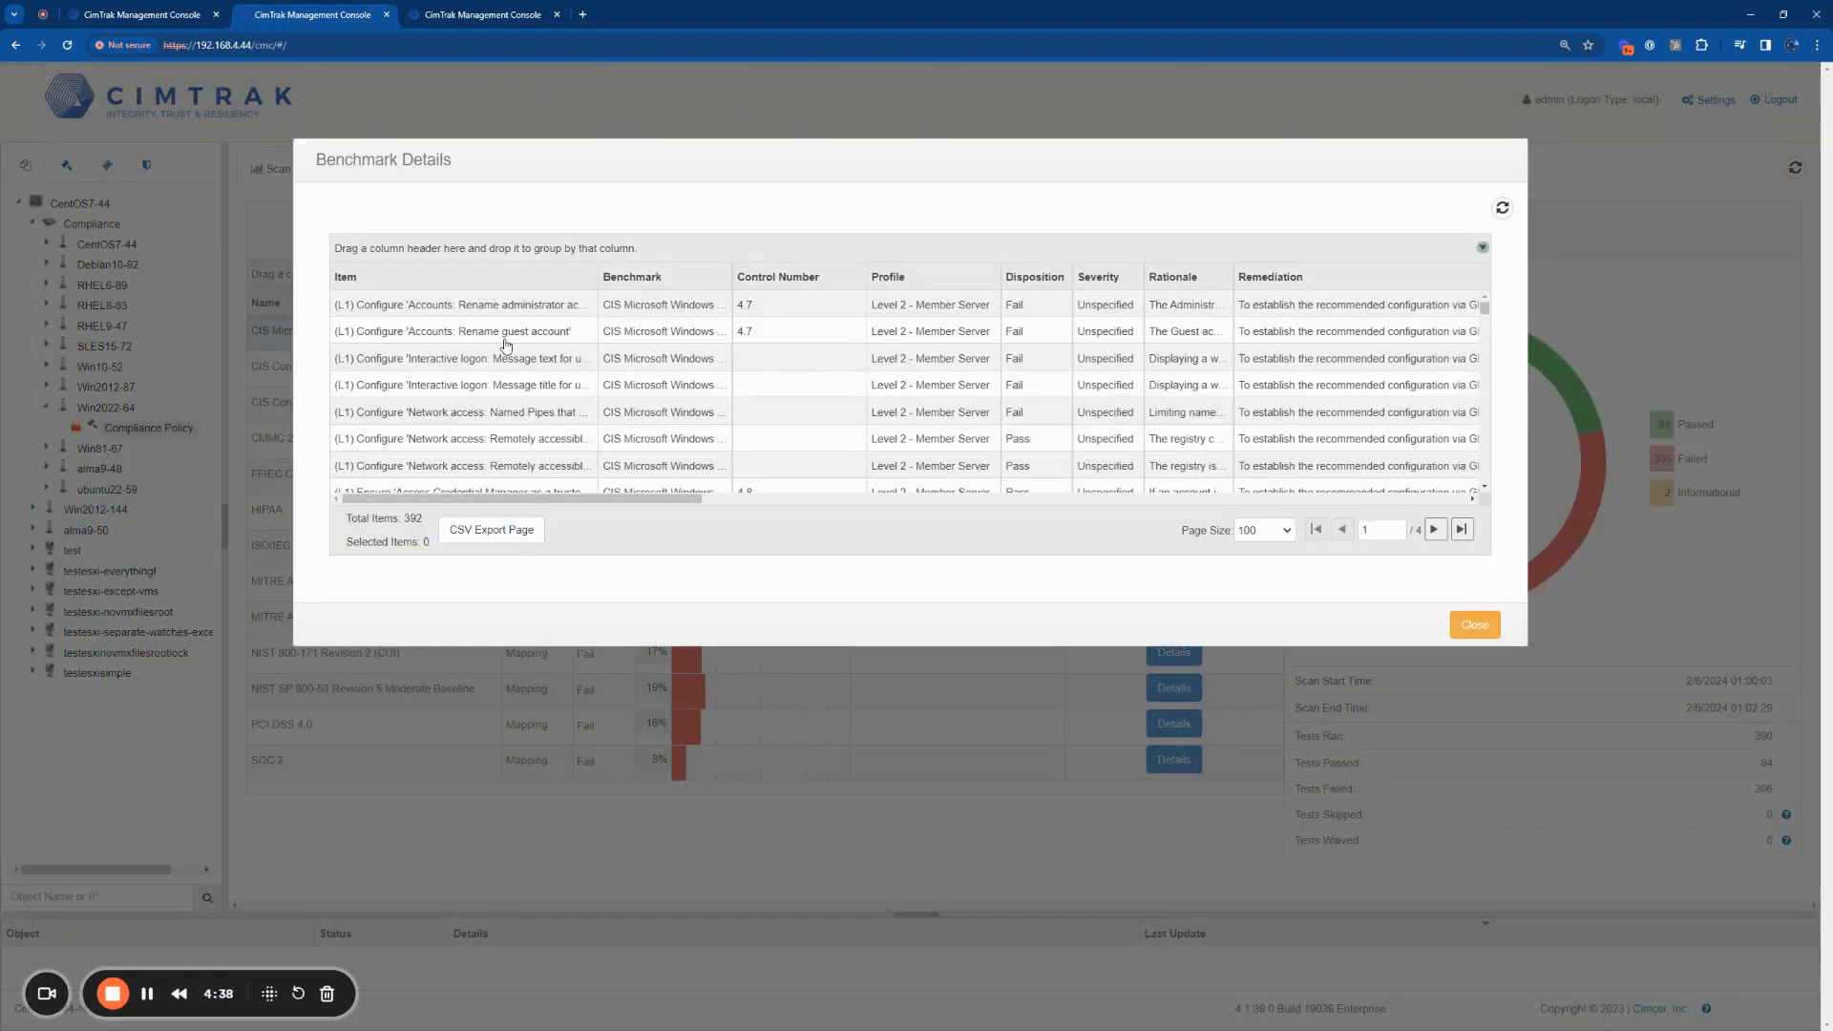
right_click(505, 315)
left_click(576, 330)
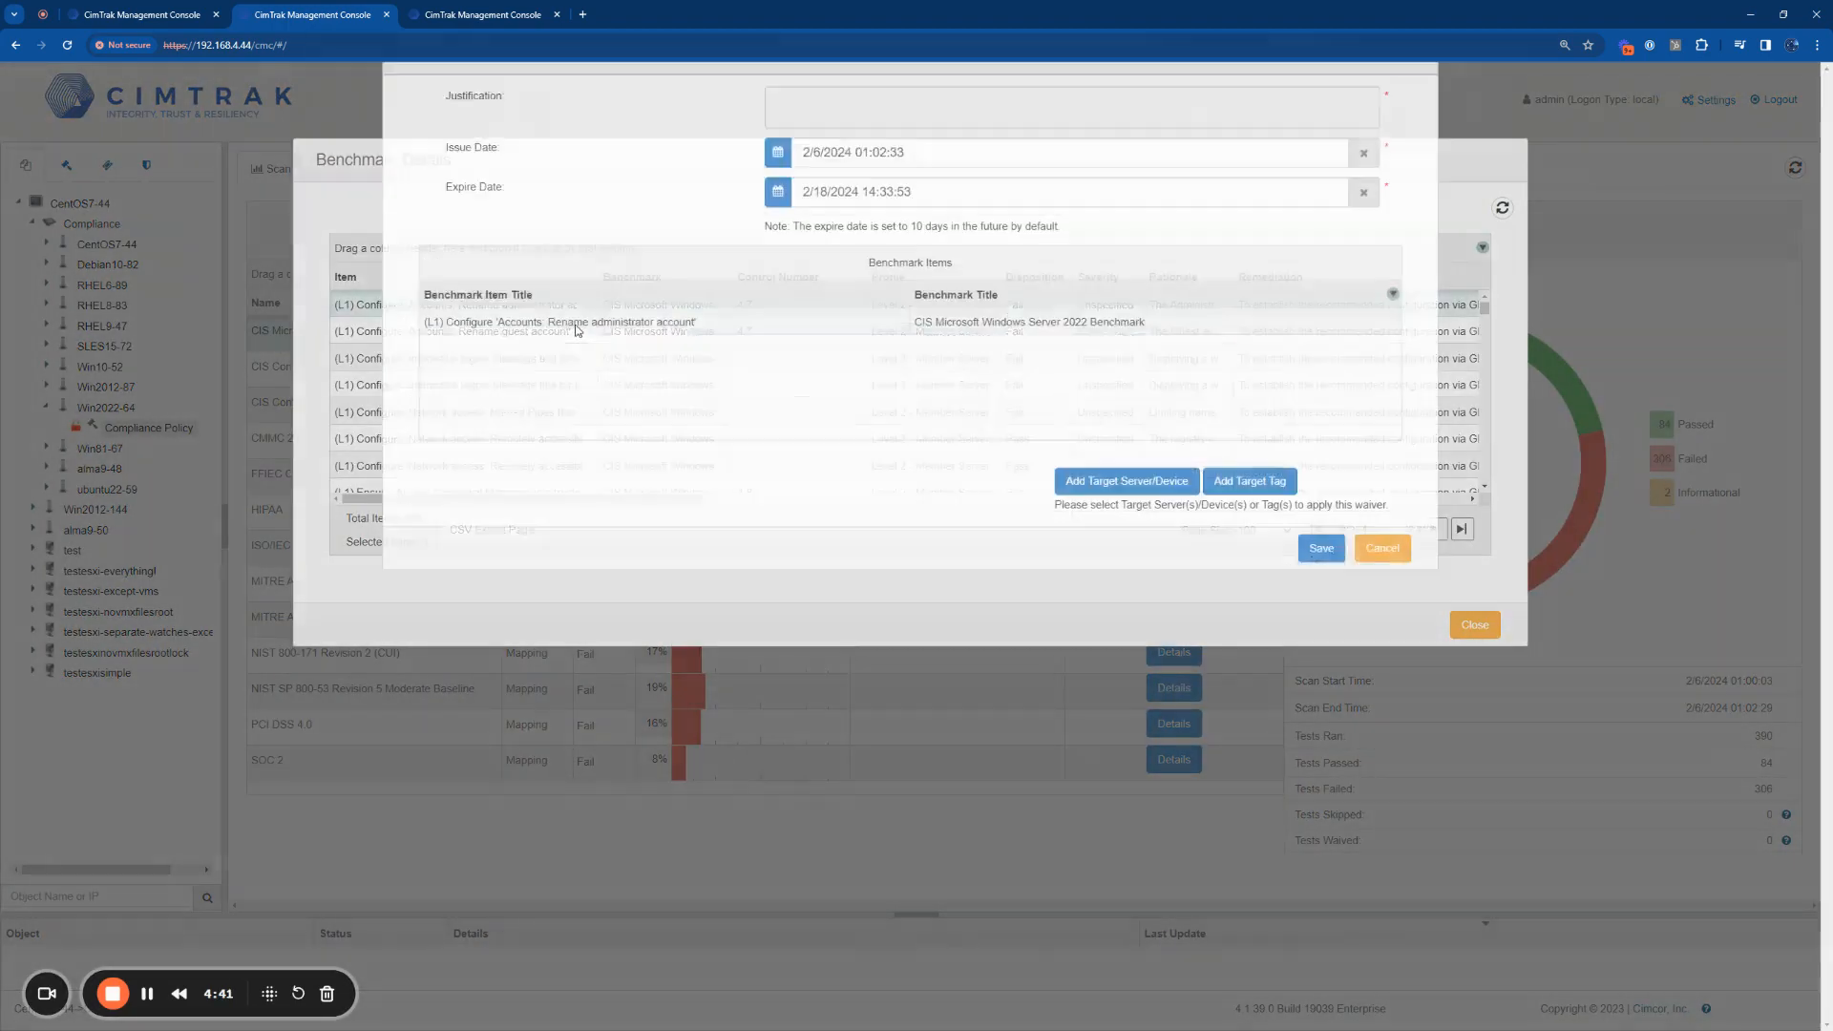
Step: Enter "important legacy application" as the waiver's justification and highlight the text
left_click(851, 218)
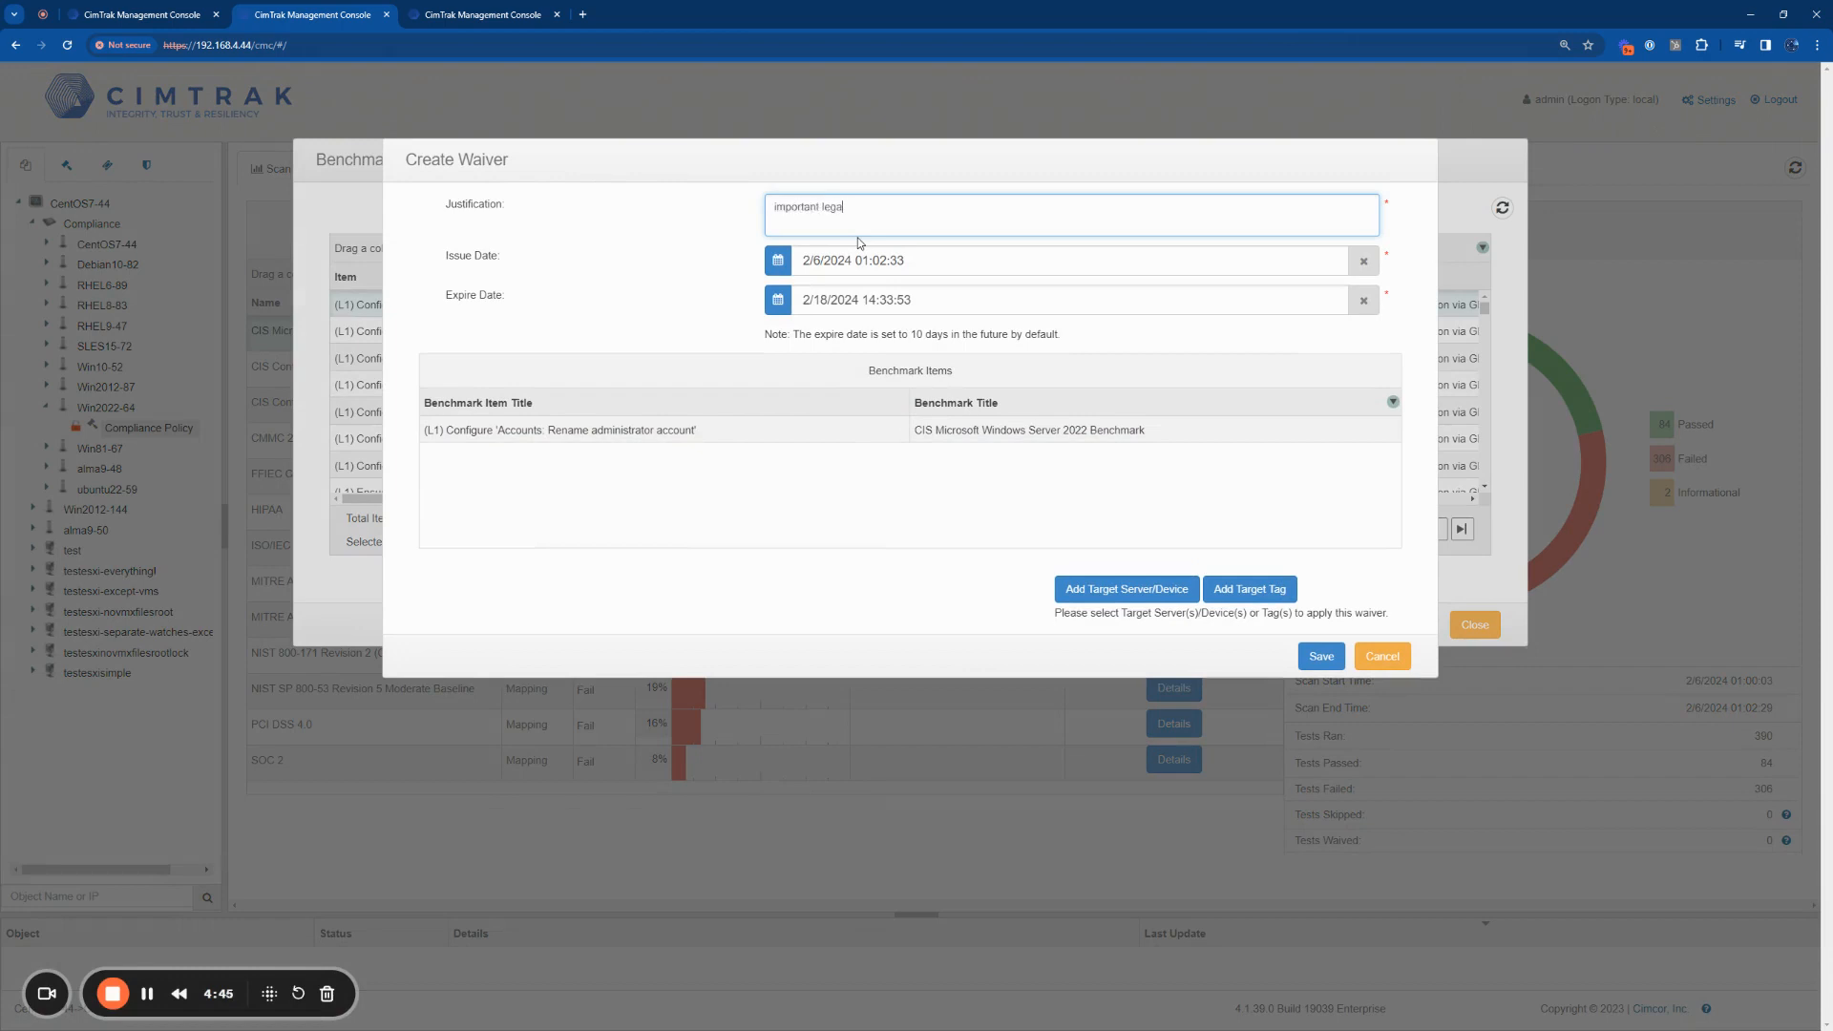
type("important legacy papp")
key("BackSpace")
key("ctrl+Left")
key("Delete")
left_click_drag(908, 207, 773, 206)
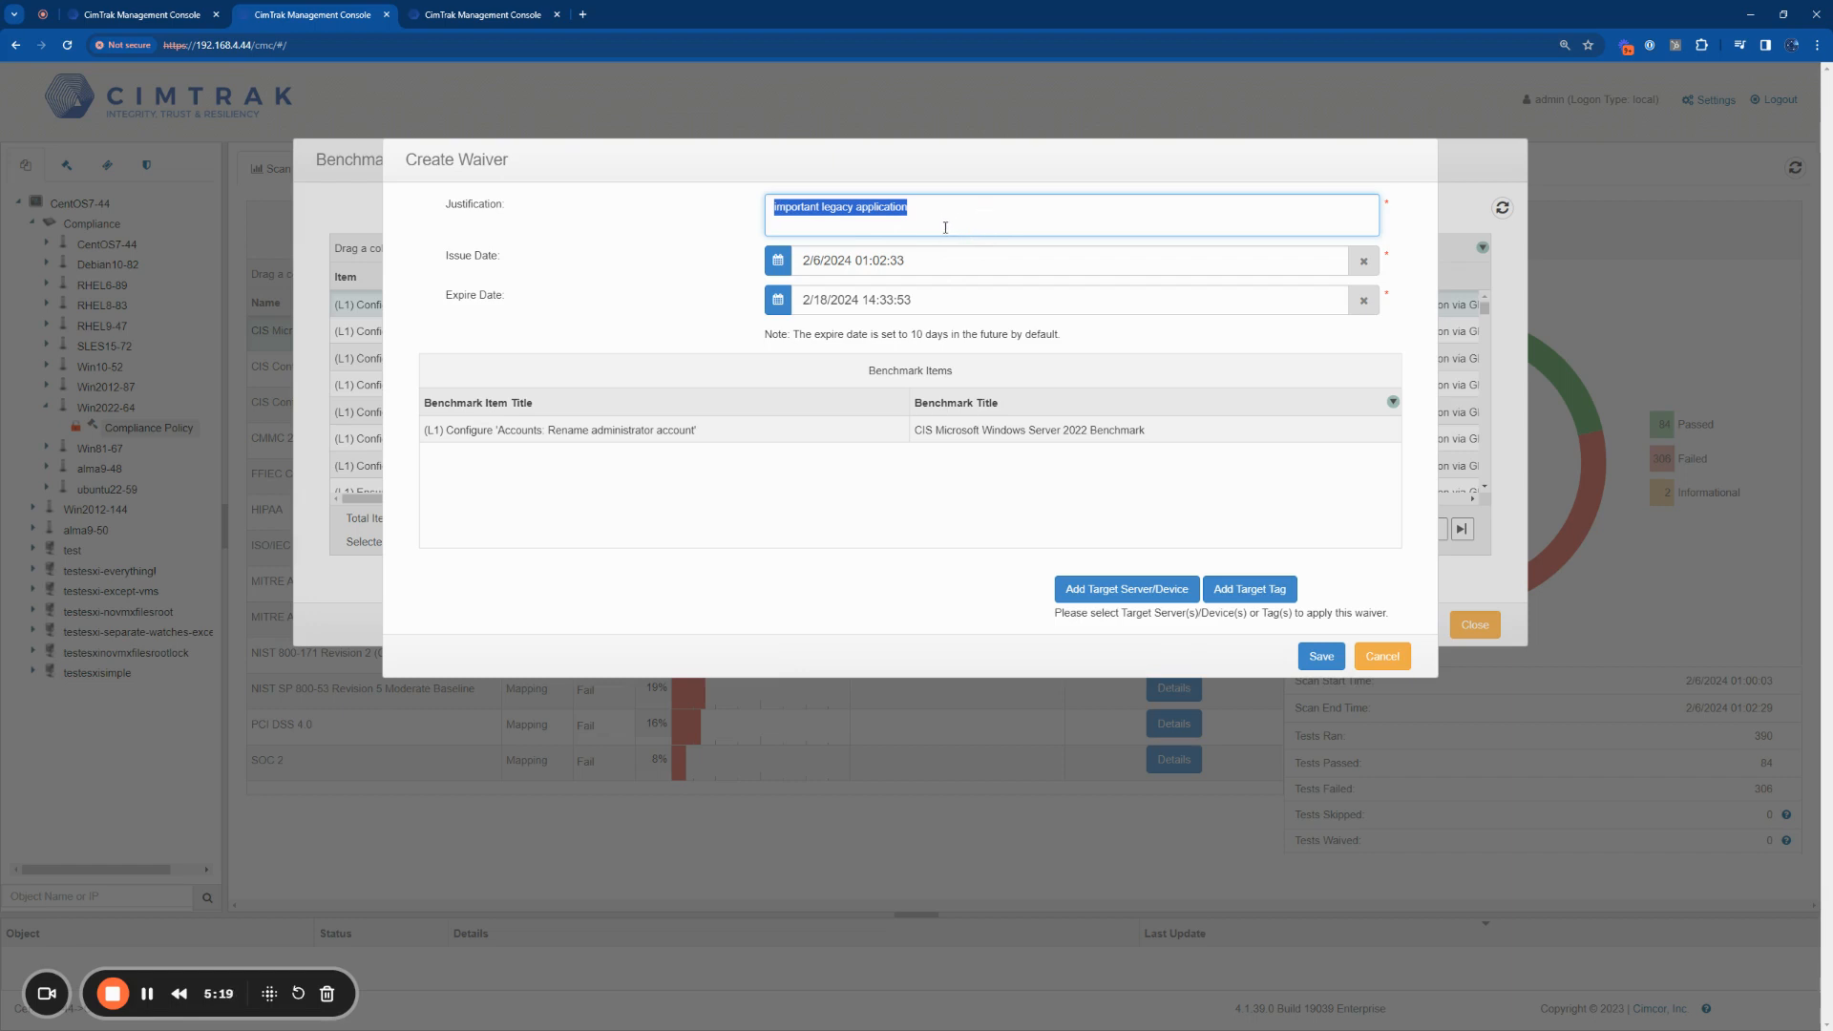
Step: Set the waiver's expire date to 6/1/2024, and leave the benchmark details without saving the waiver
left_click_drag(521, 303, 448, 298)
left_click(777, 300)
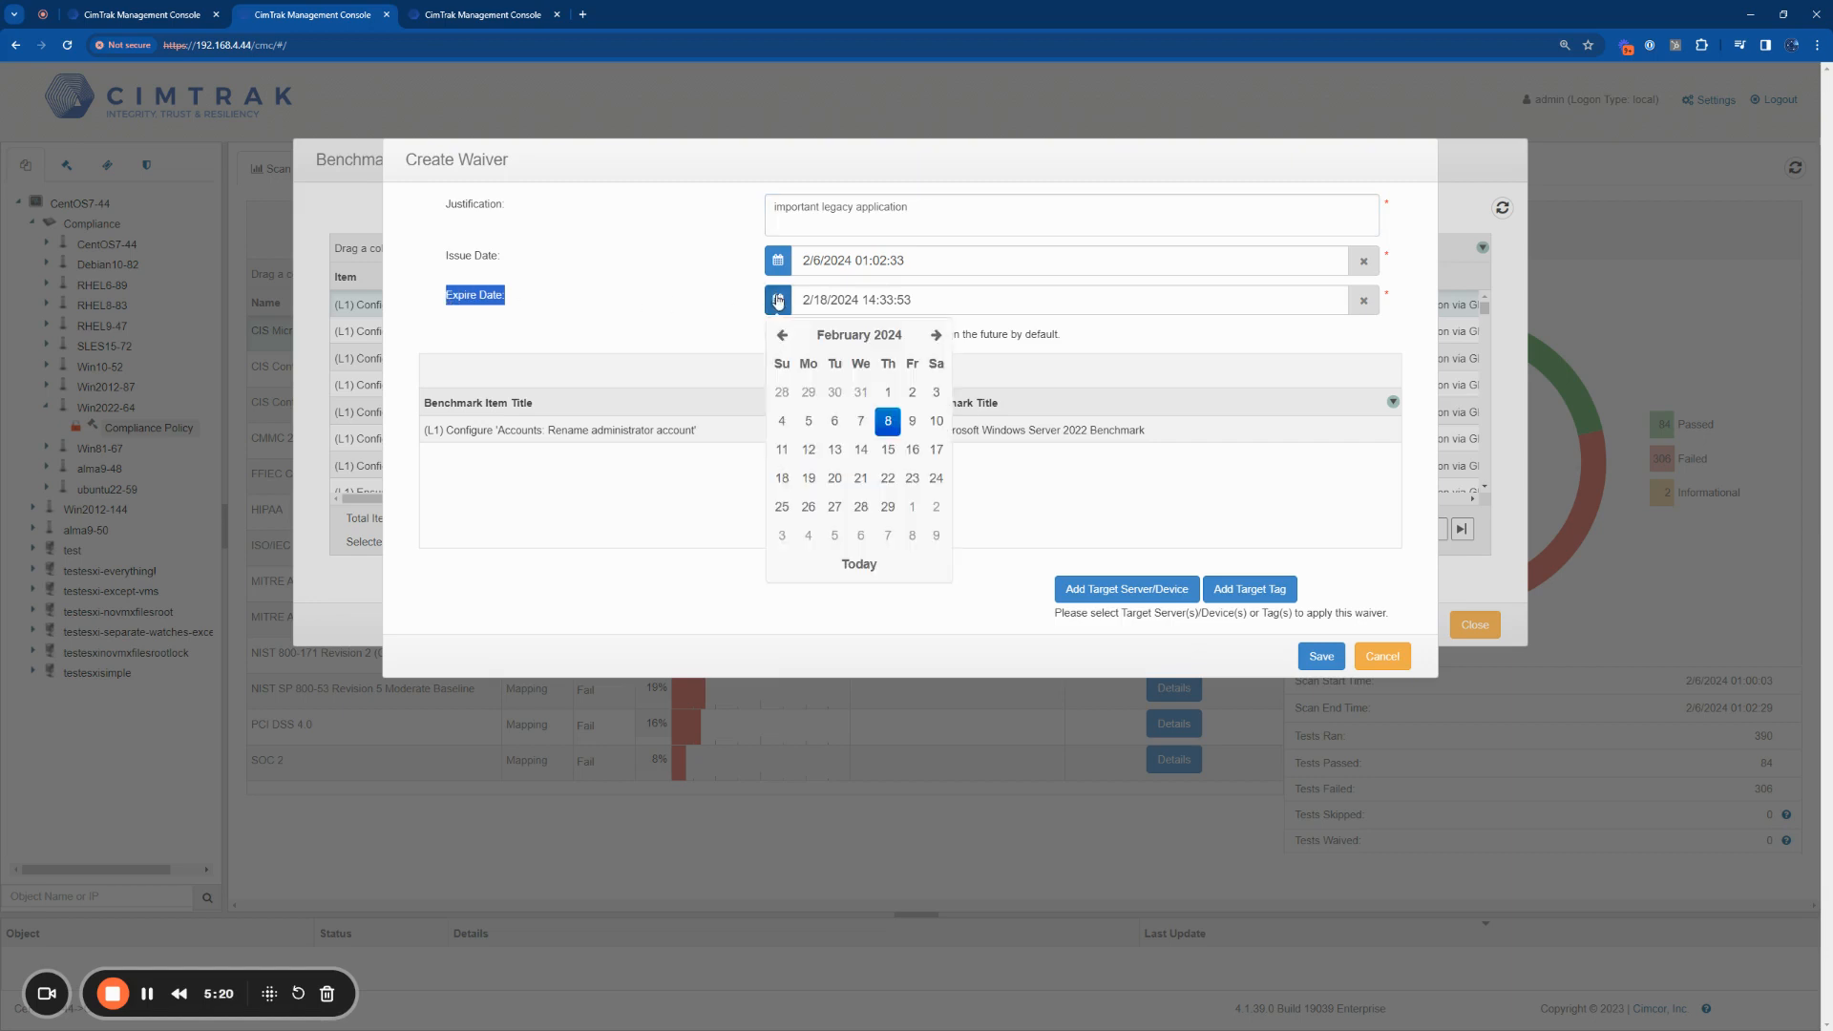
left_click(935, 335)
left_click(936, 335)
left_click(935, 335)
left_click(936, 335)
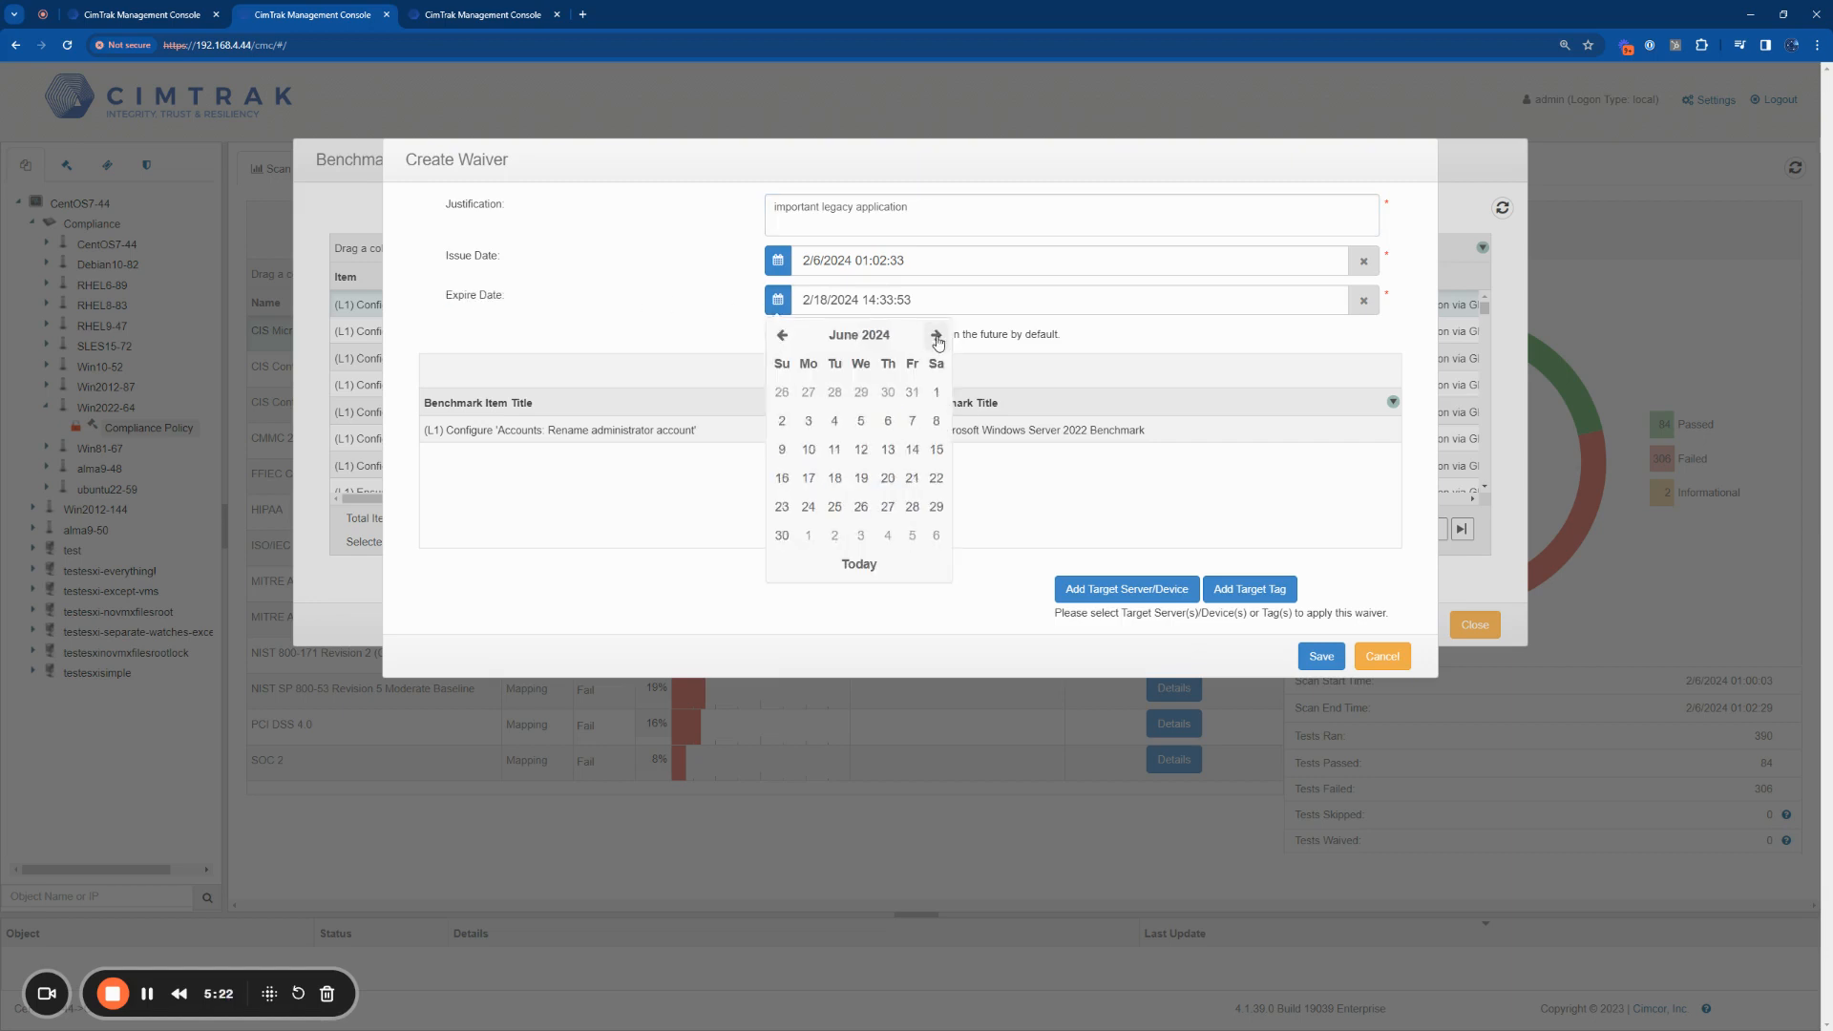
left_click(936, 392)
left_click(789, 395)
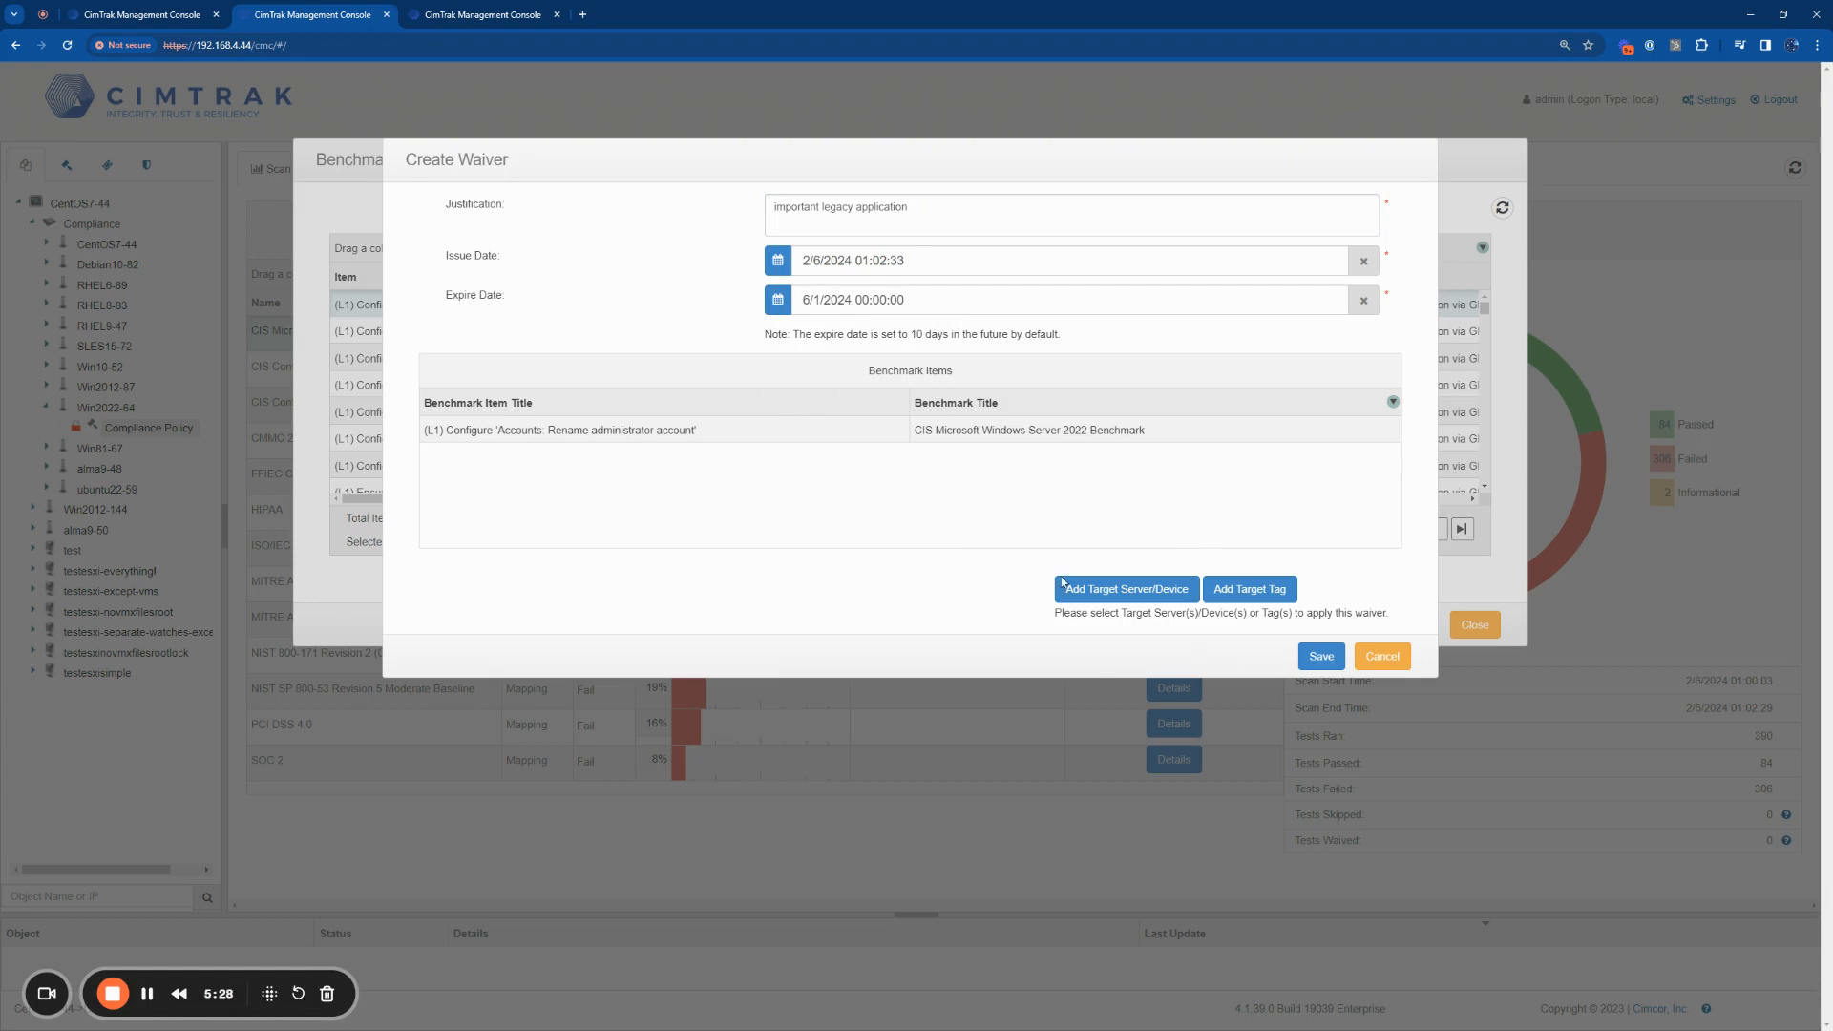
left_click(1380, 657)
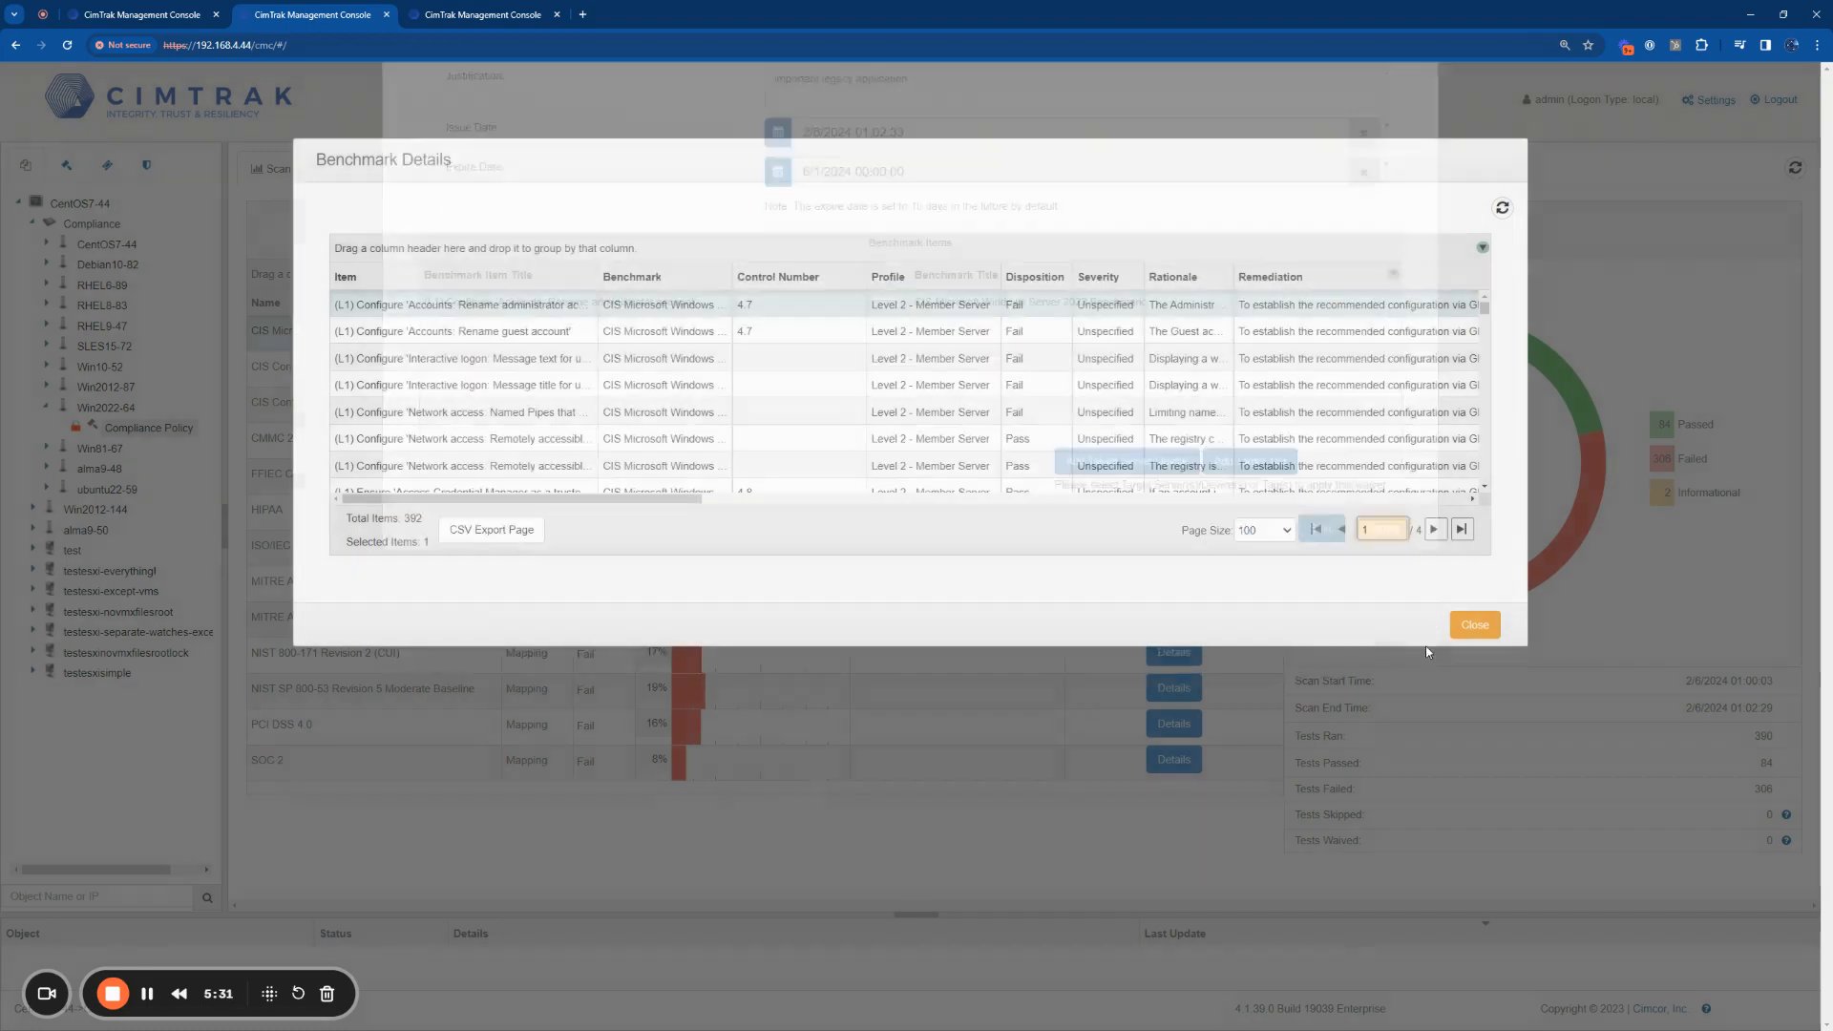
left_click(1475, 624)
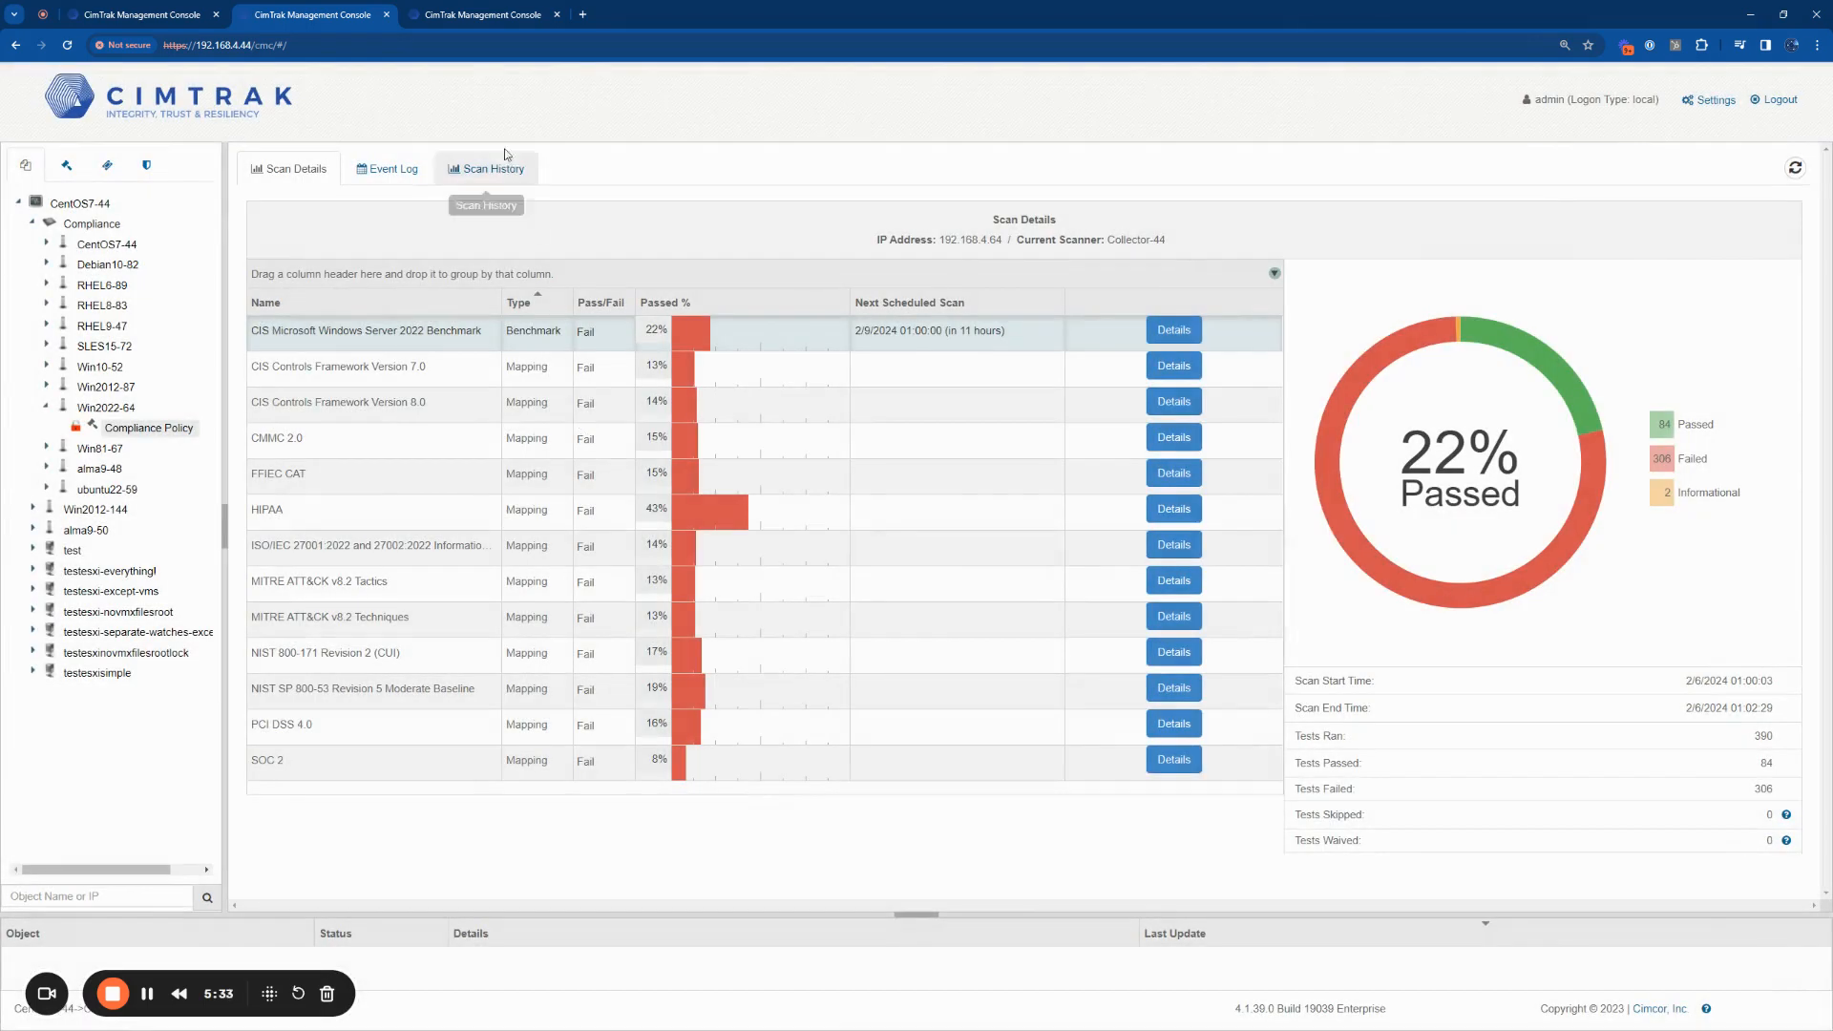
Step: Sort the System Mapping Overview by ascending Passed % and view the compliance scan results for Win10-52
left_click(448, 21)
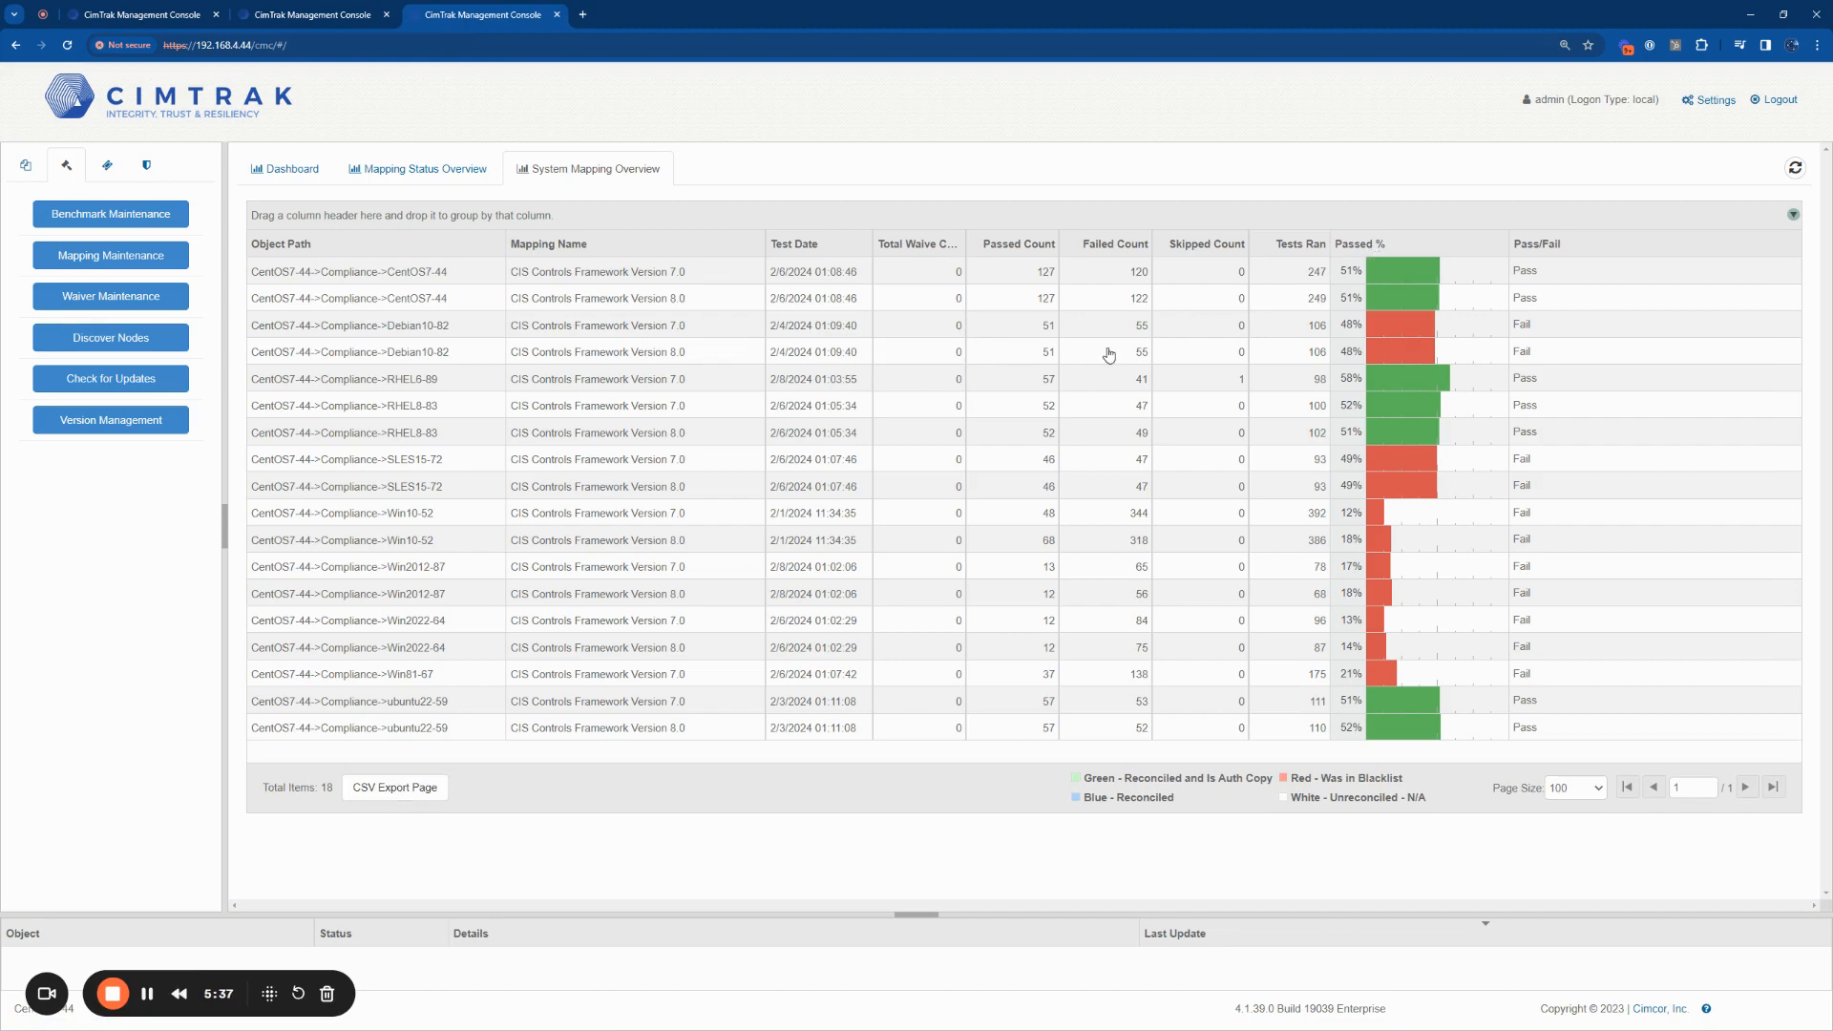
left_click(1376, 244)
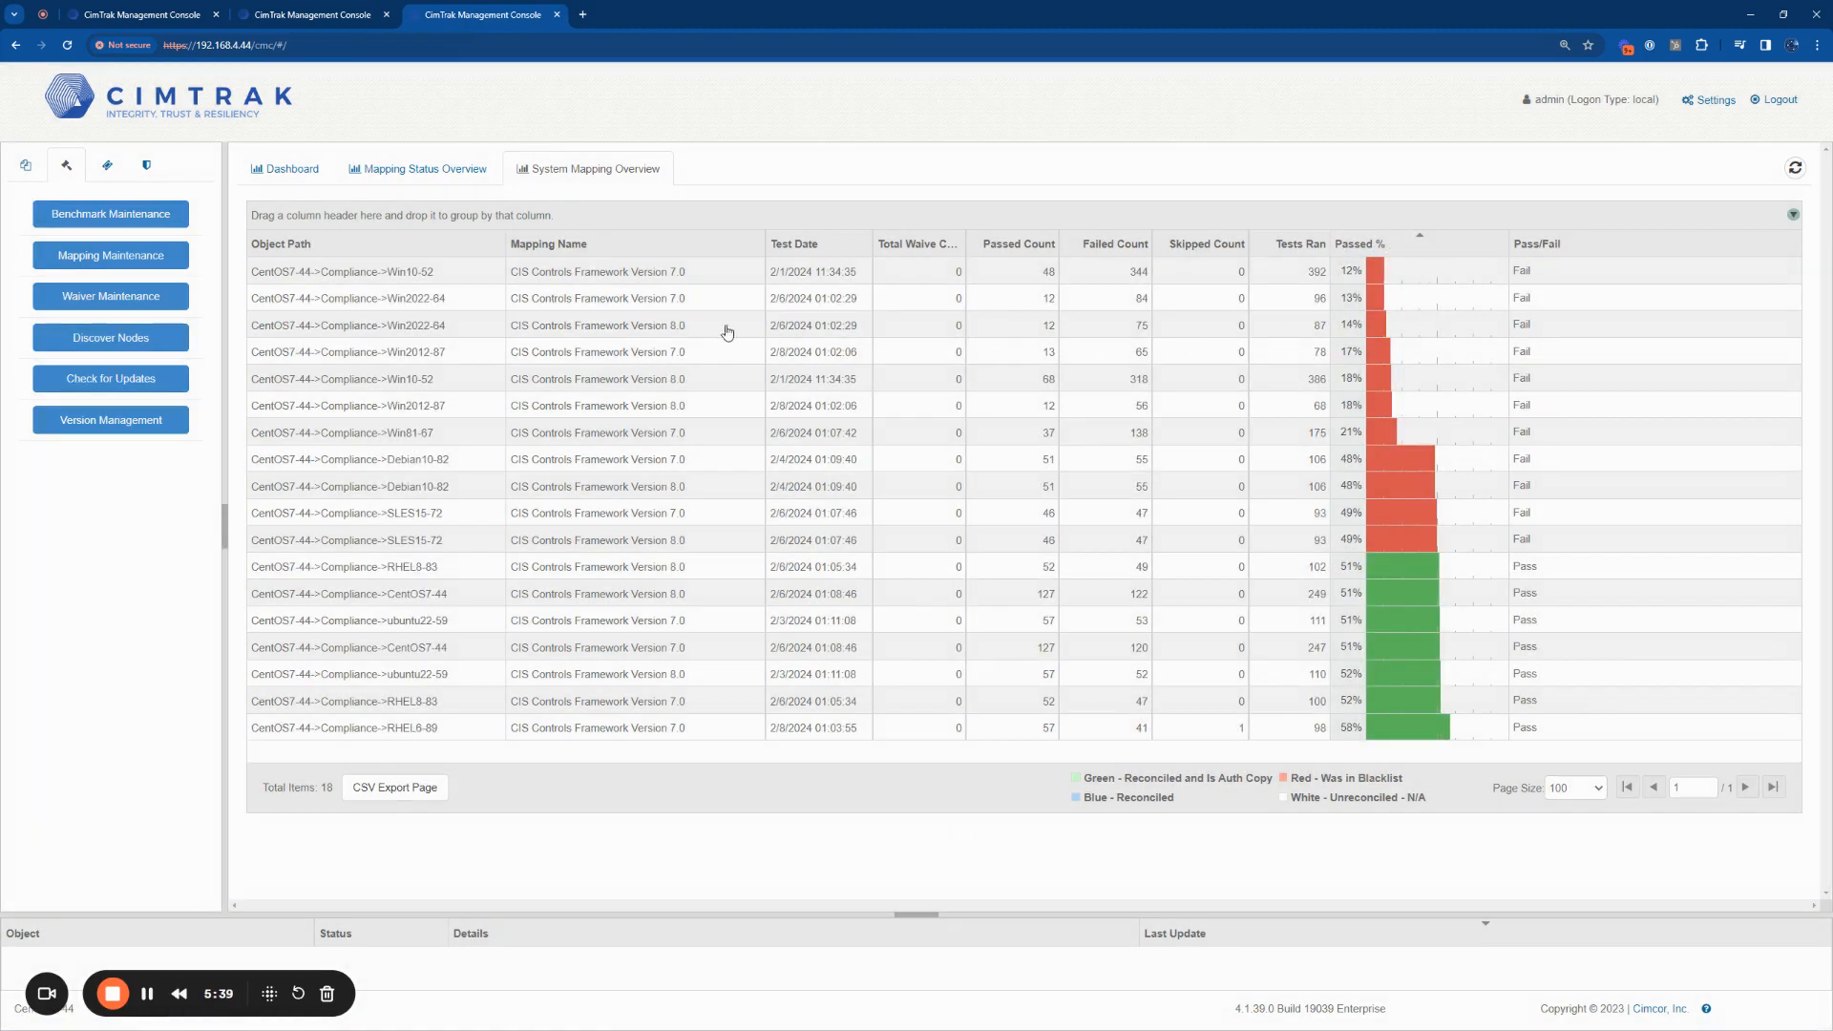
double_click(679, 274)
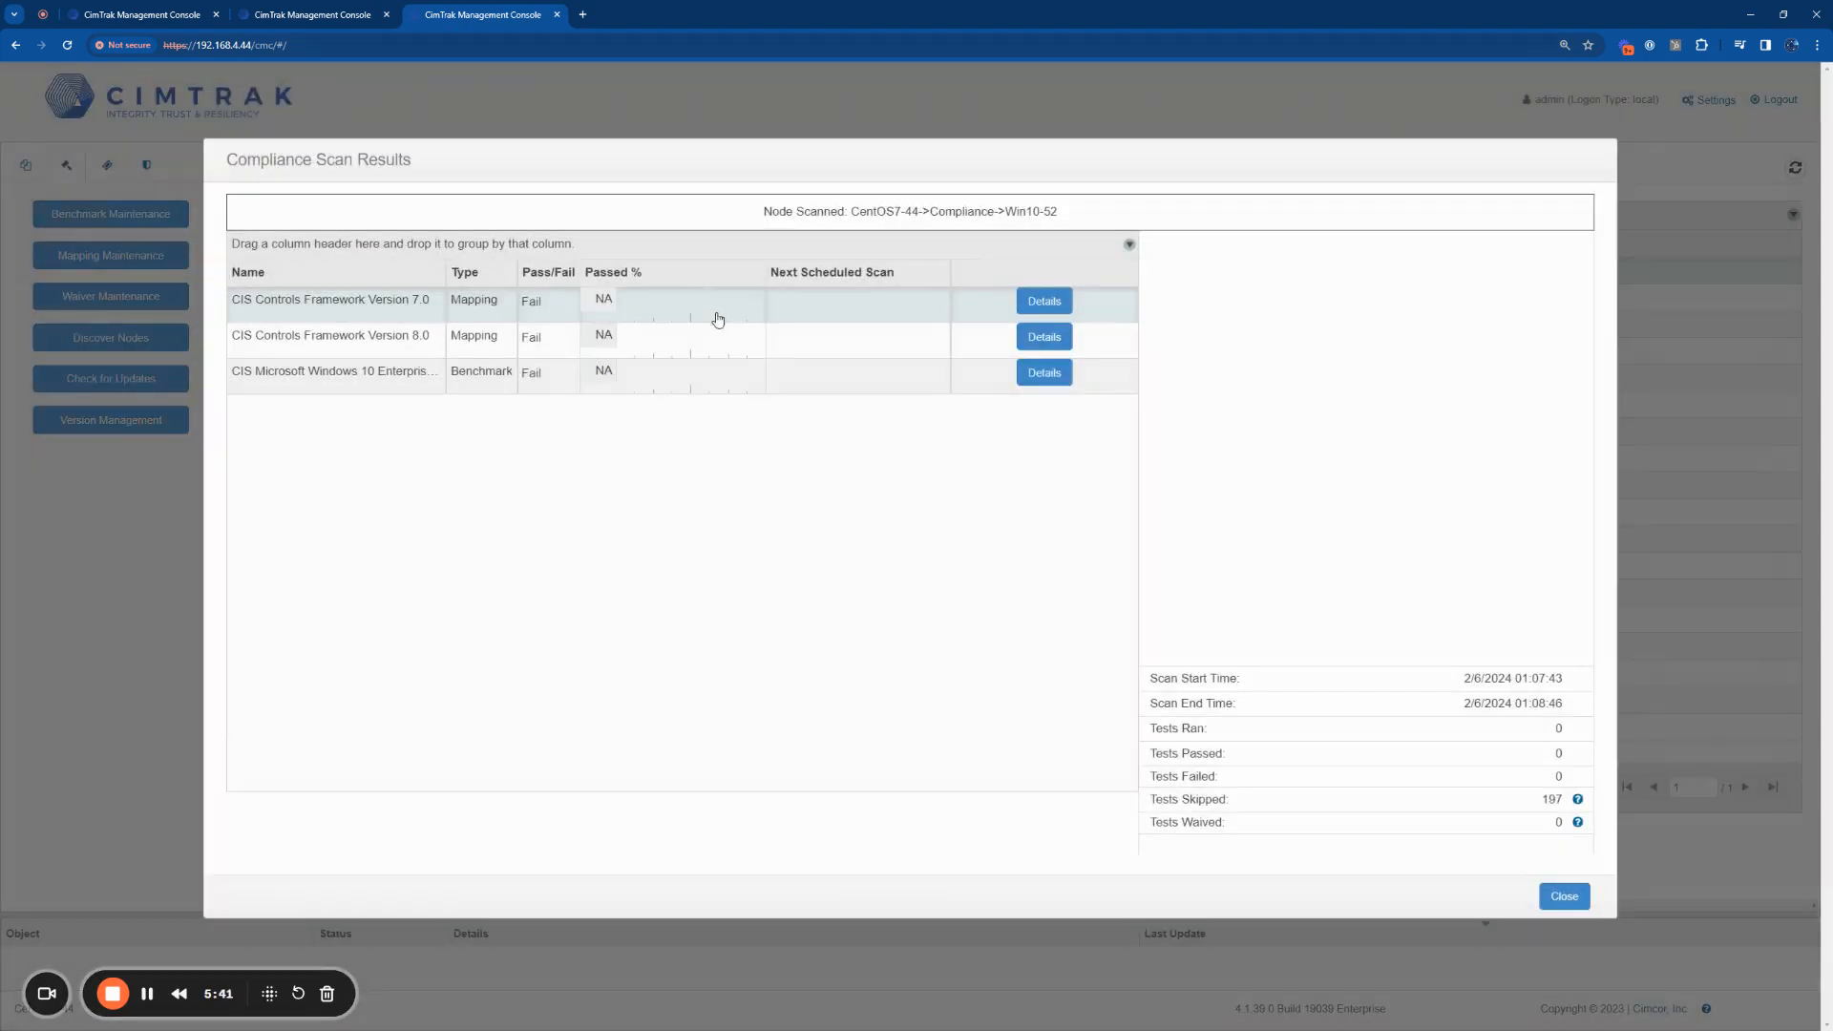
left_click(1558, 896)
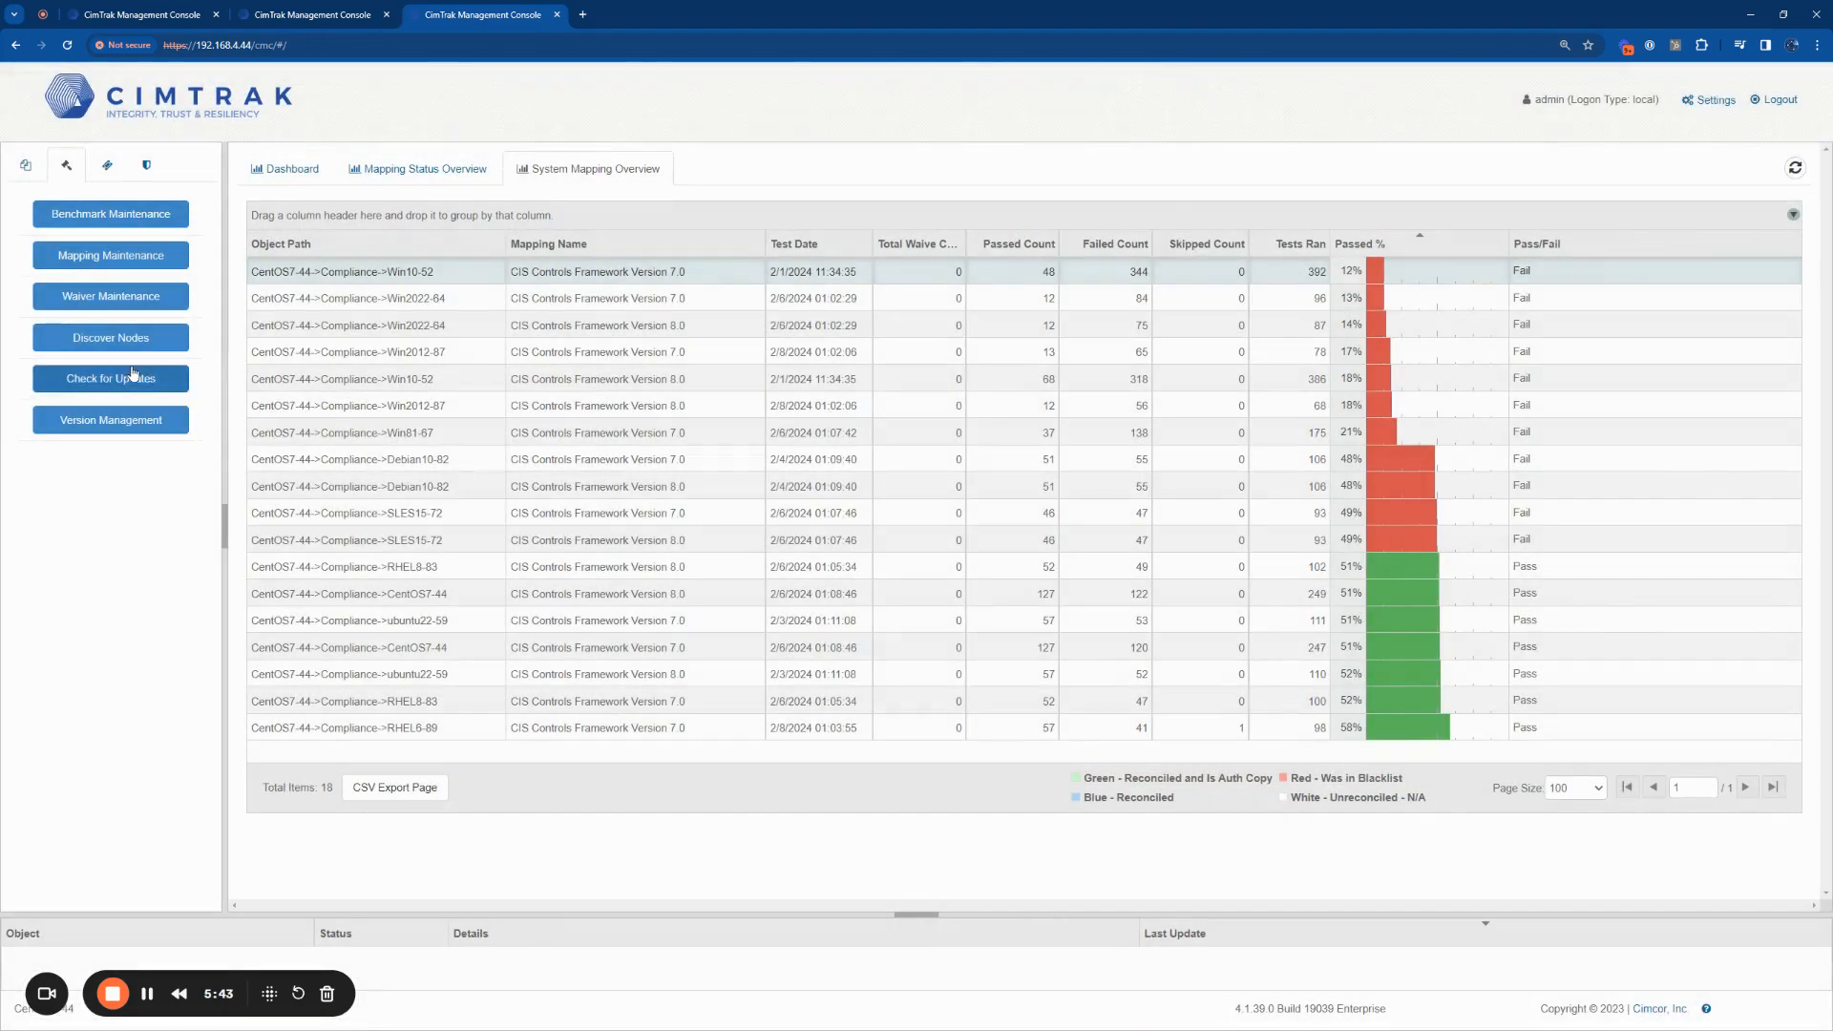
Step: Check for compliance content updates, select CIS Debian Linux 9 Benchmark under Update Available, and close without updating
left_click(167, 383)
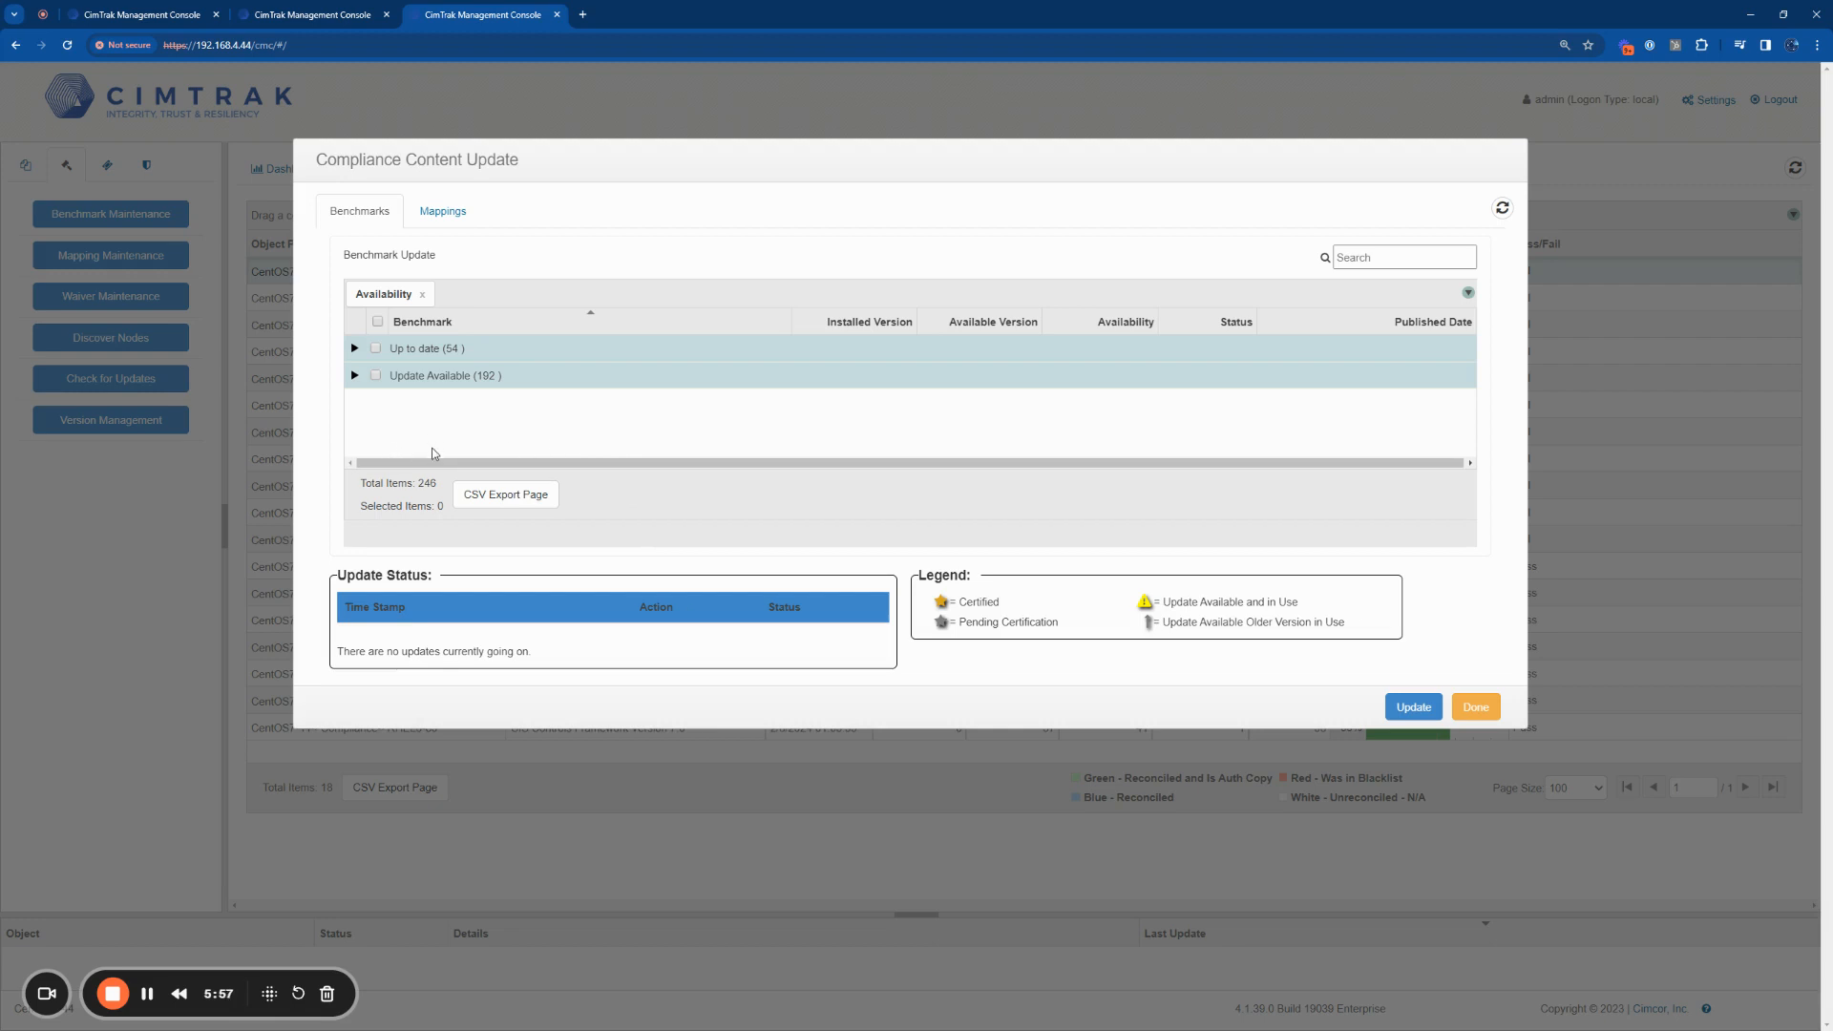
left_click(355, 375)
scroll(420, 405, "down", 5)
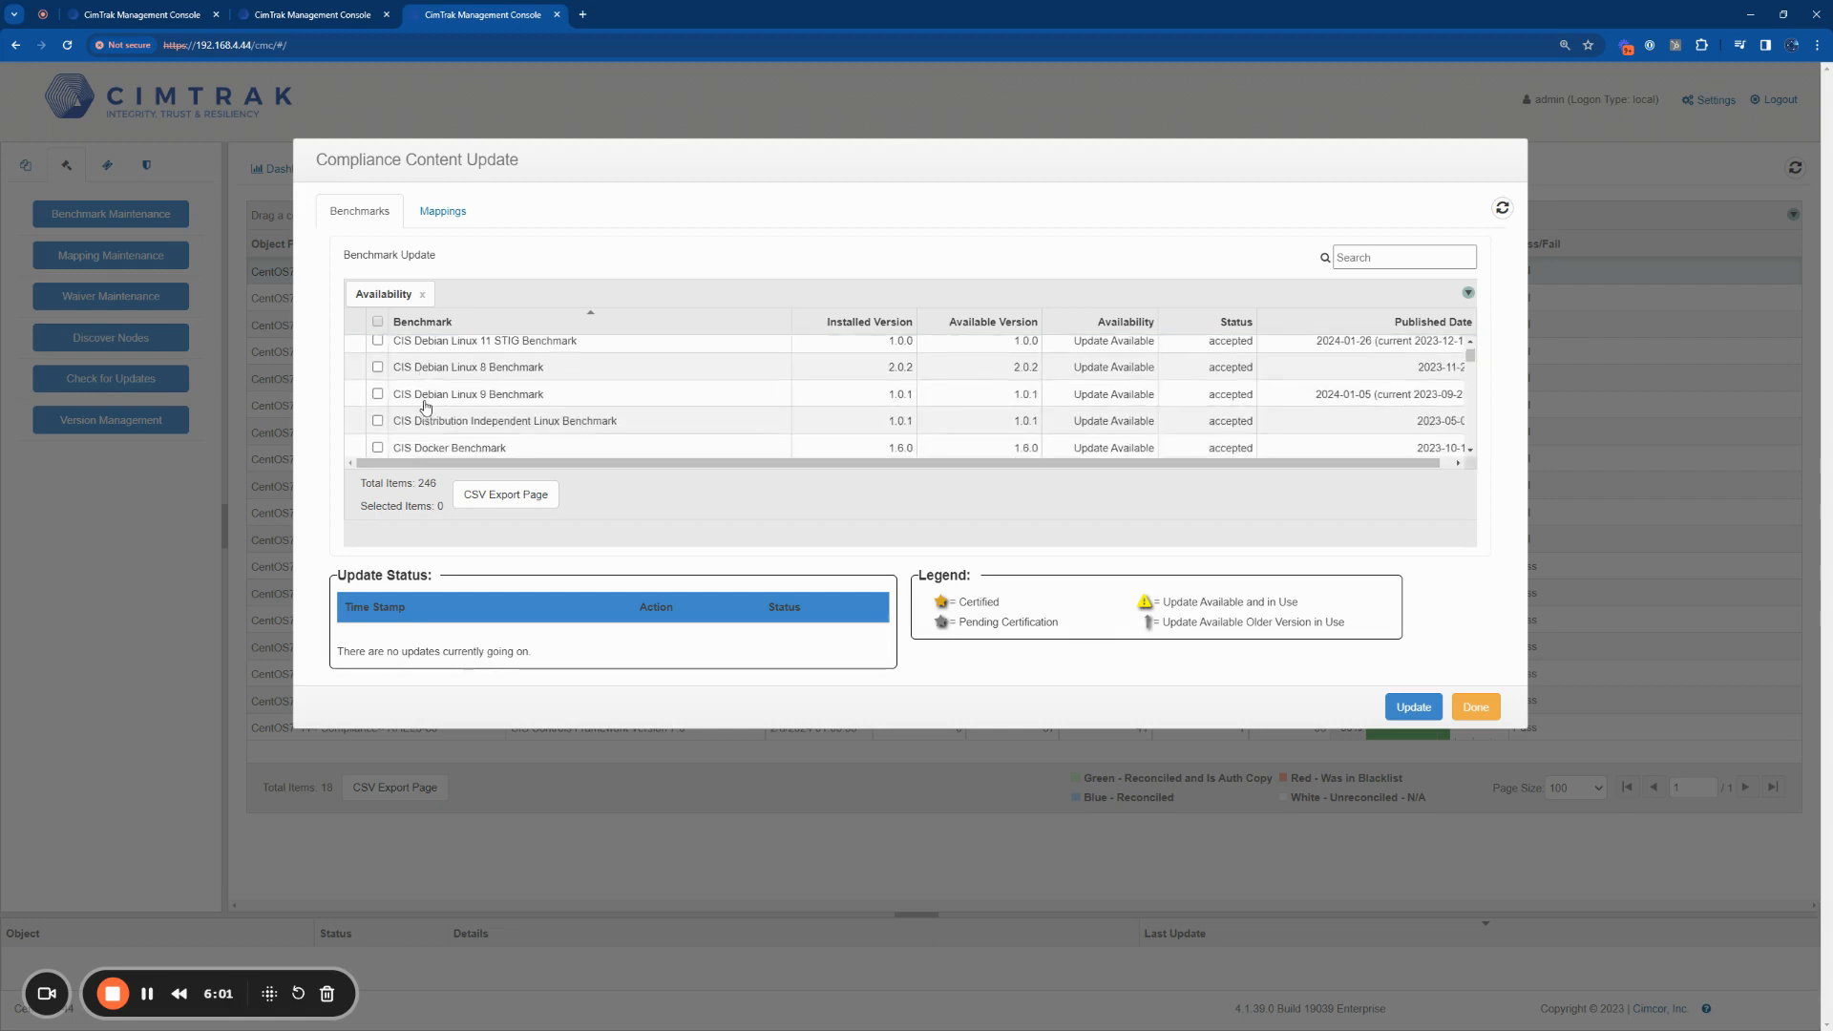
left_click(380, 394)
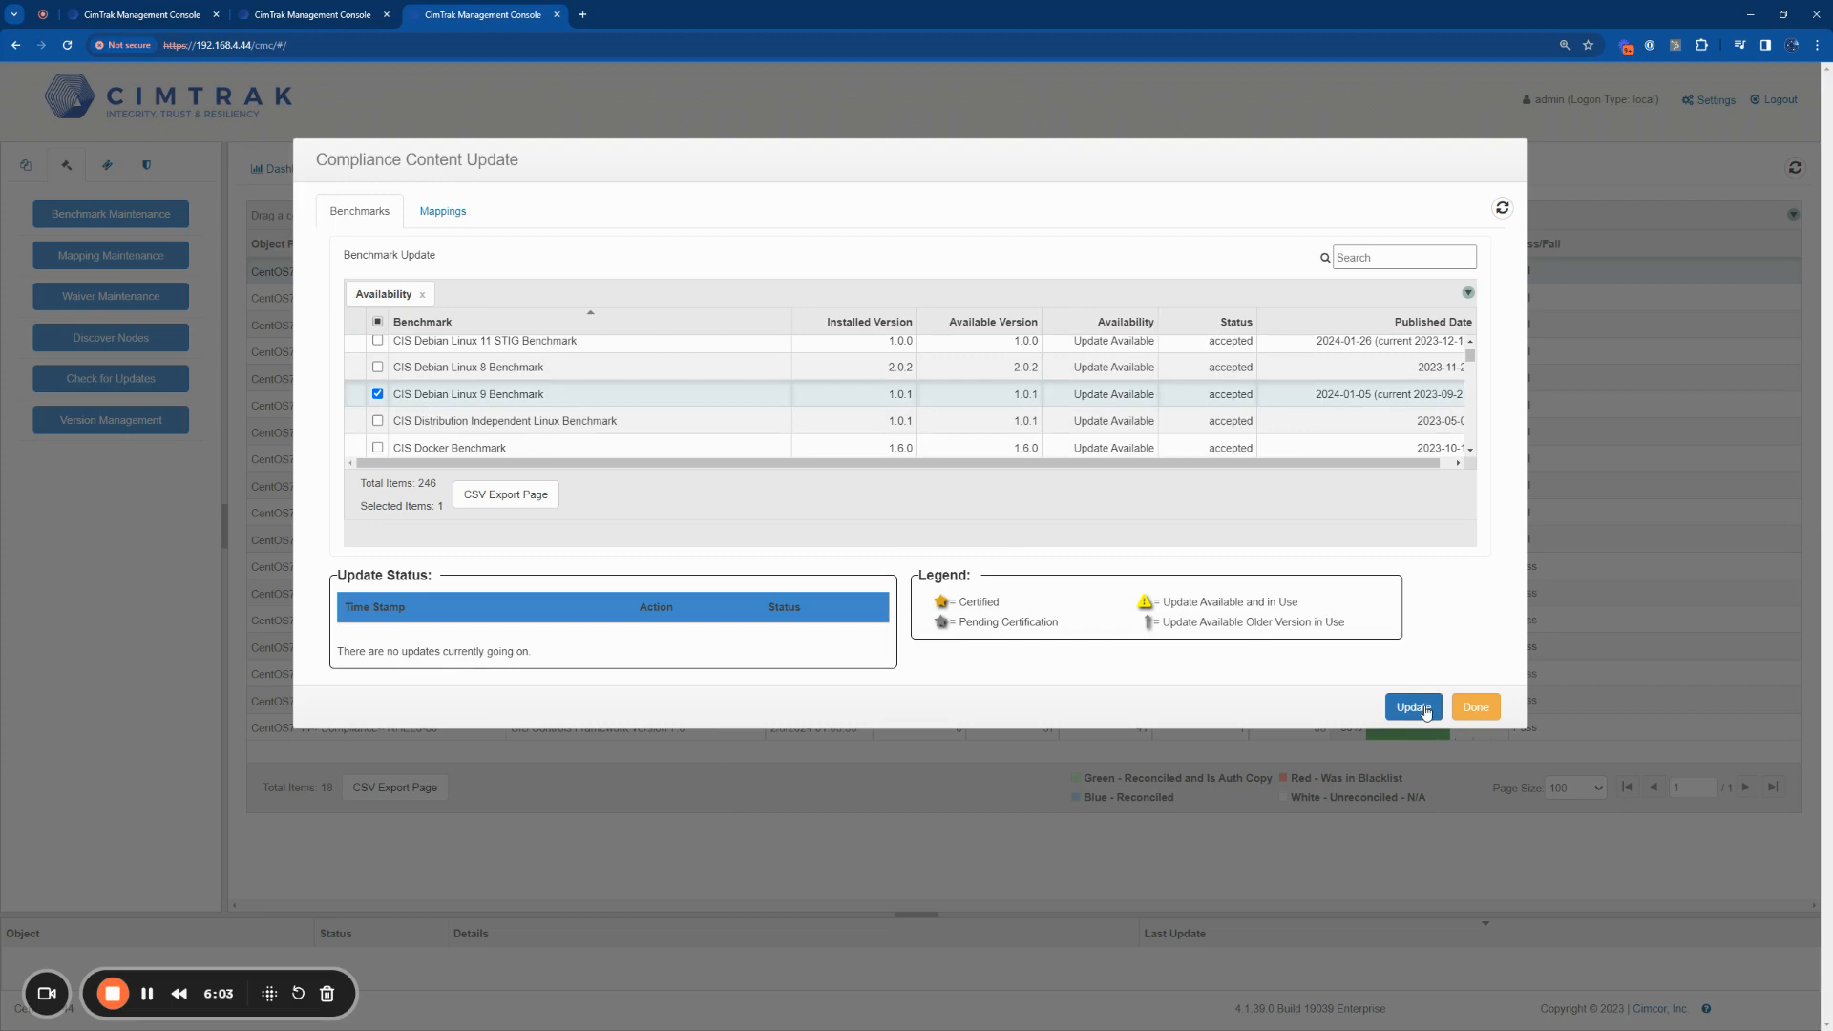
left_click(1476, 706)
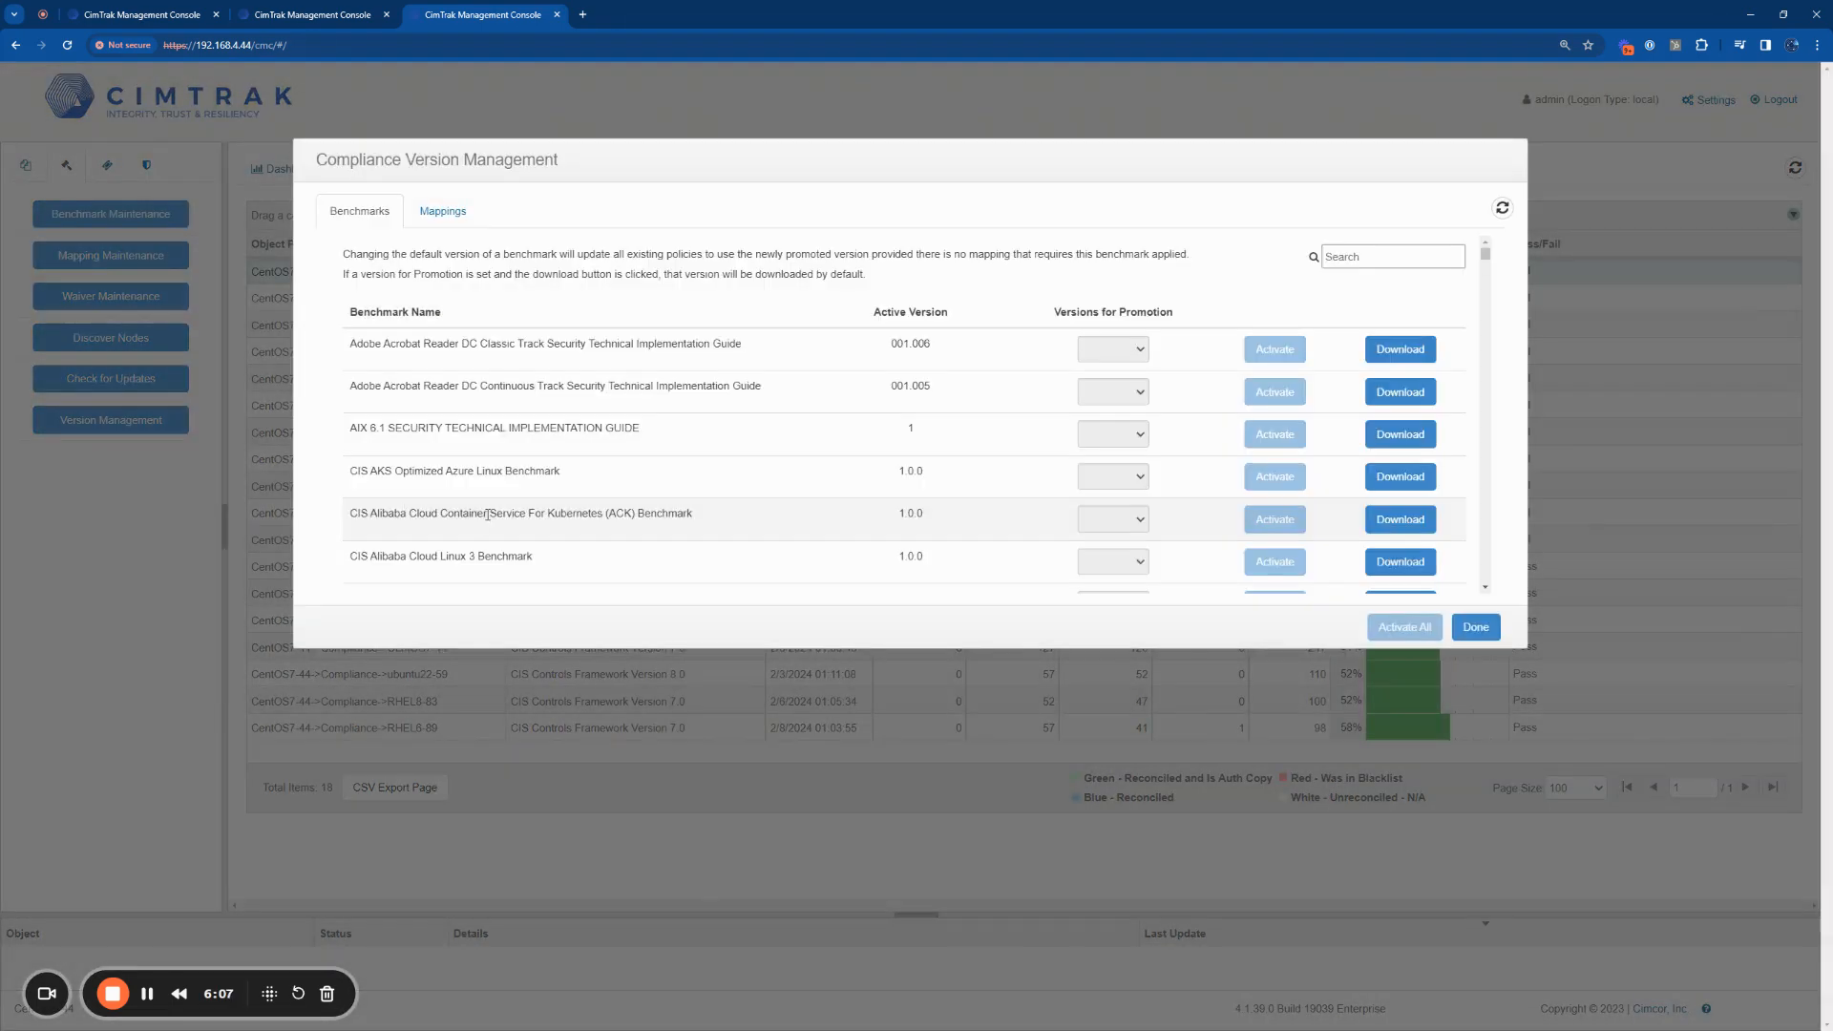
Step: Examine the active versions of the benchmarks in Compliance Version Management, from Adobe Acrobat Reader through Apple macOS
scroll(805, 497, "down", 5)
scroll(805, 496, "down", 10)
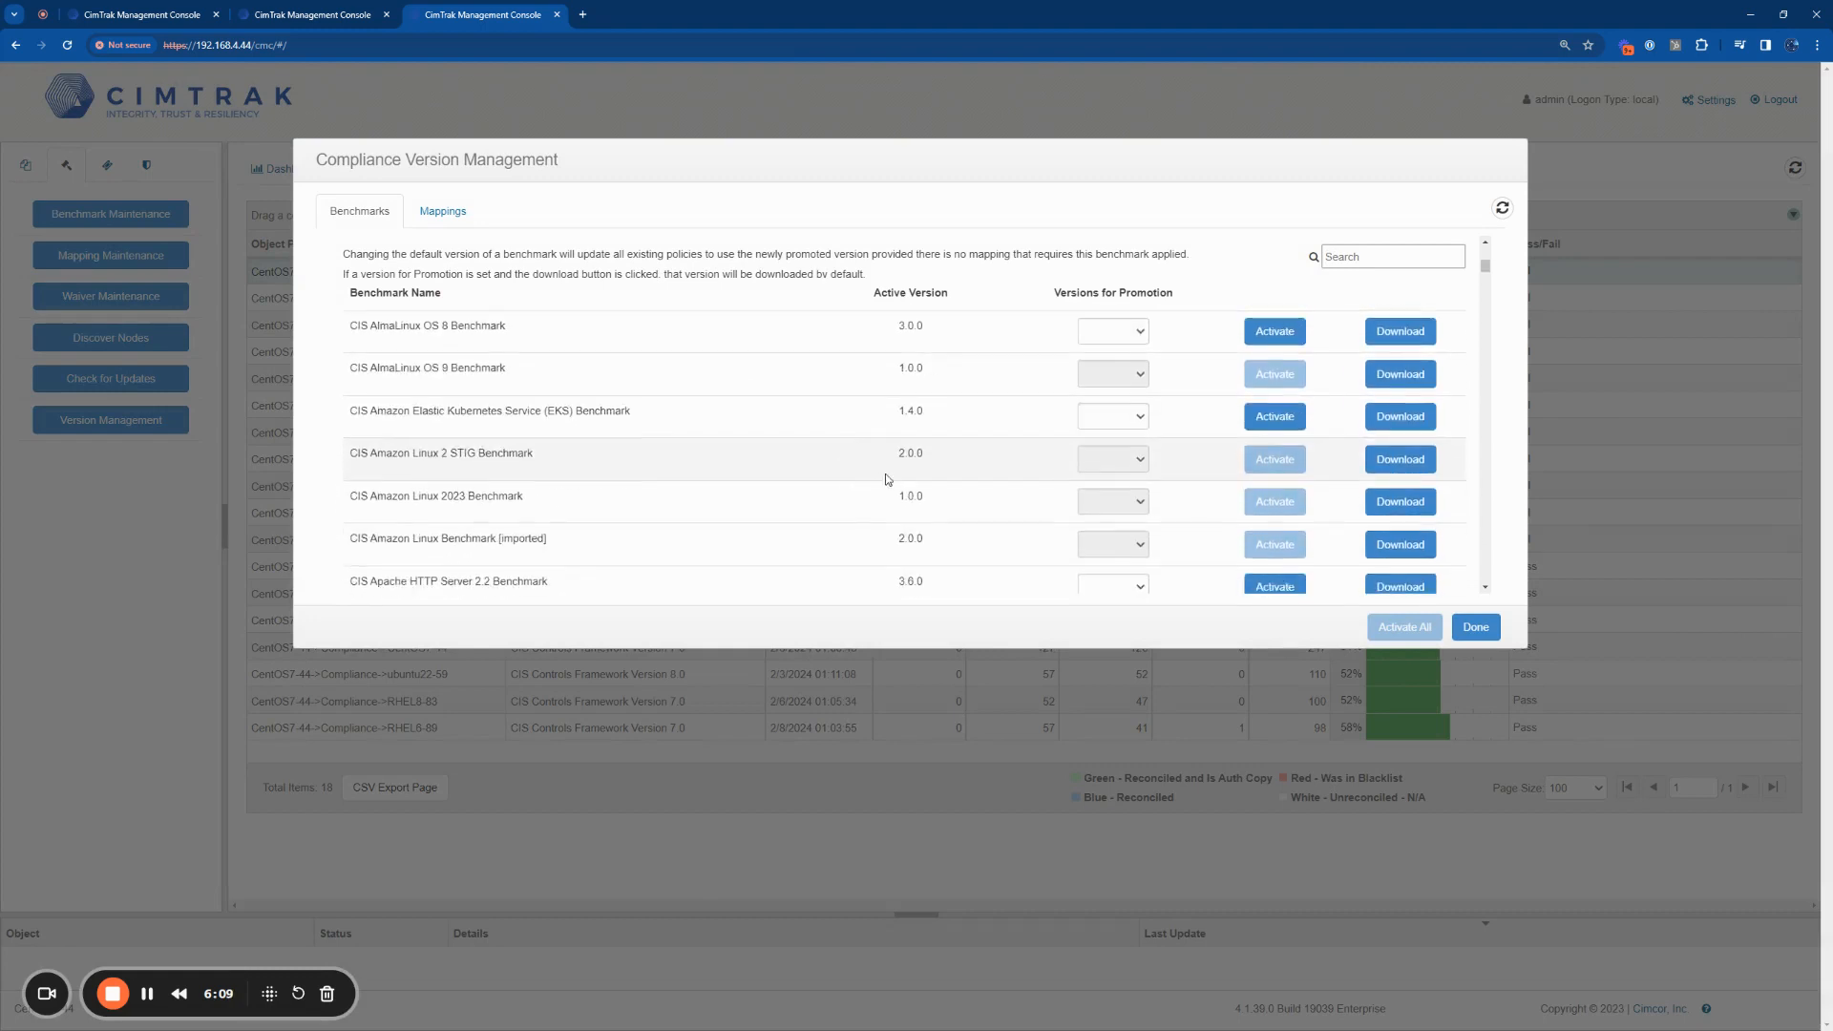
scroll(1000, 496, "down", 2)
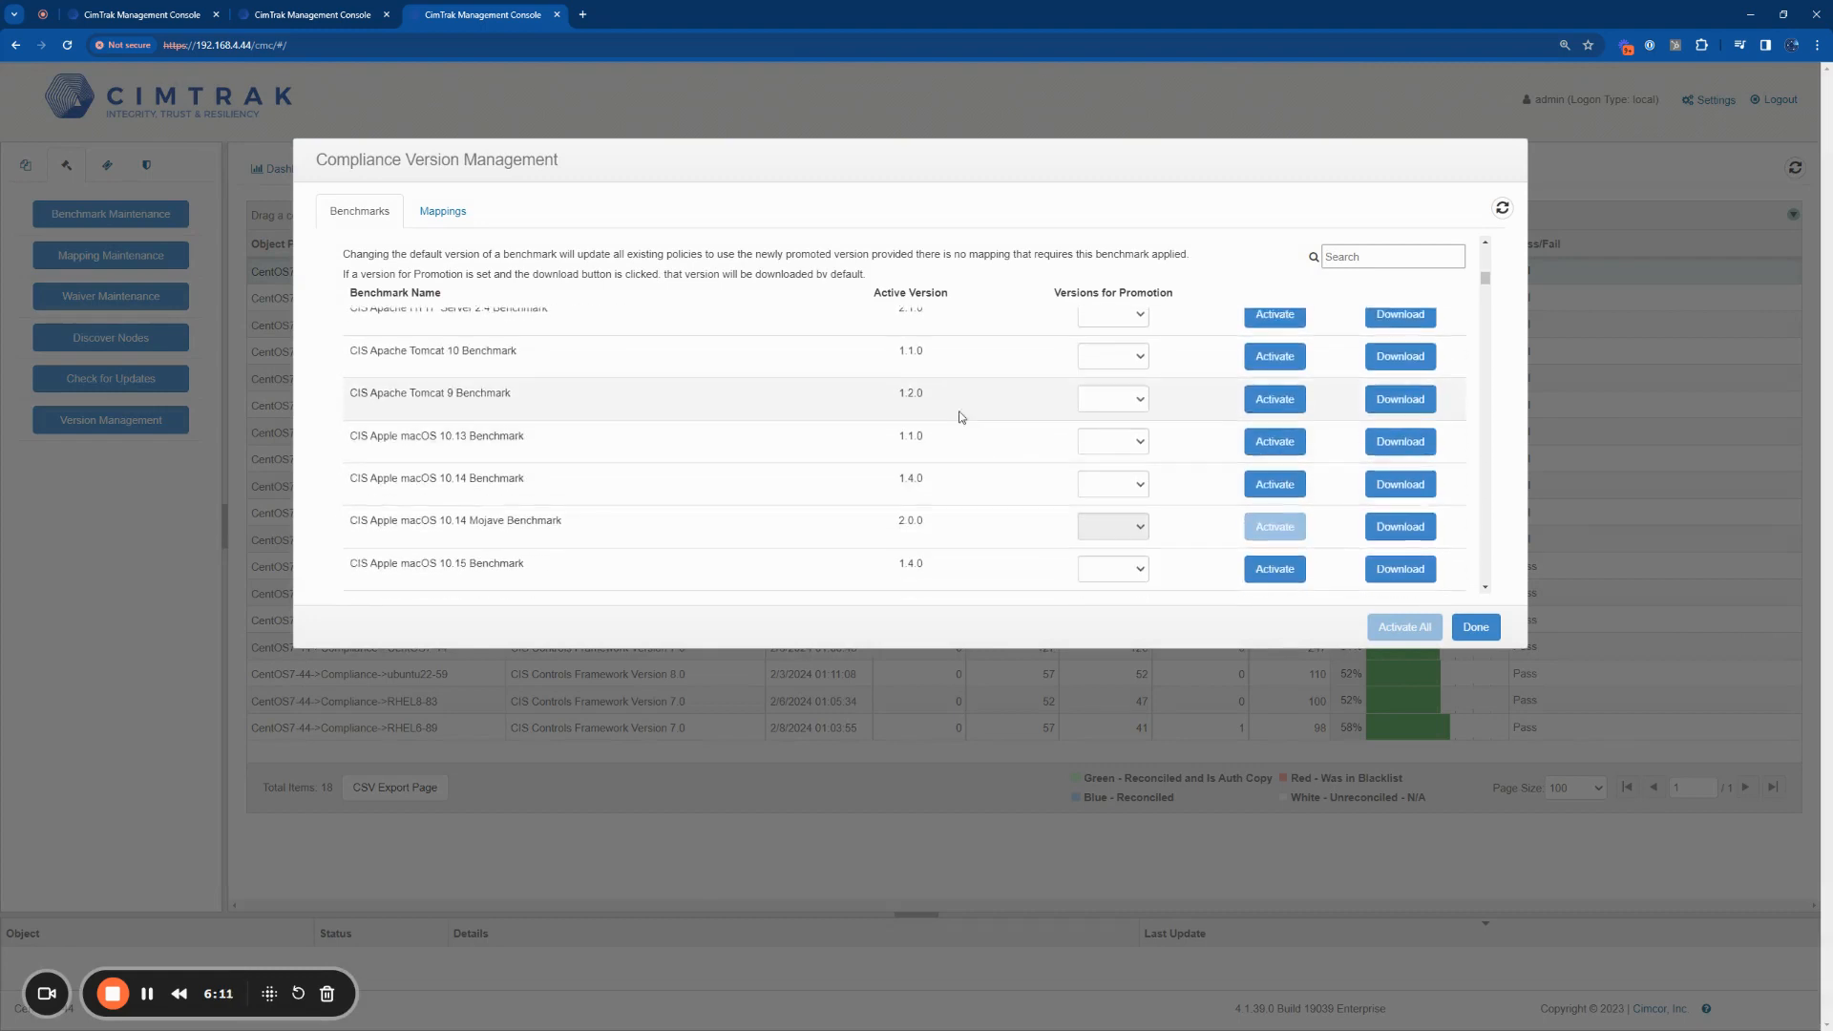
left_click_drag(943, 292, 883, 294)
left_click(876, 293)
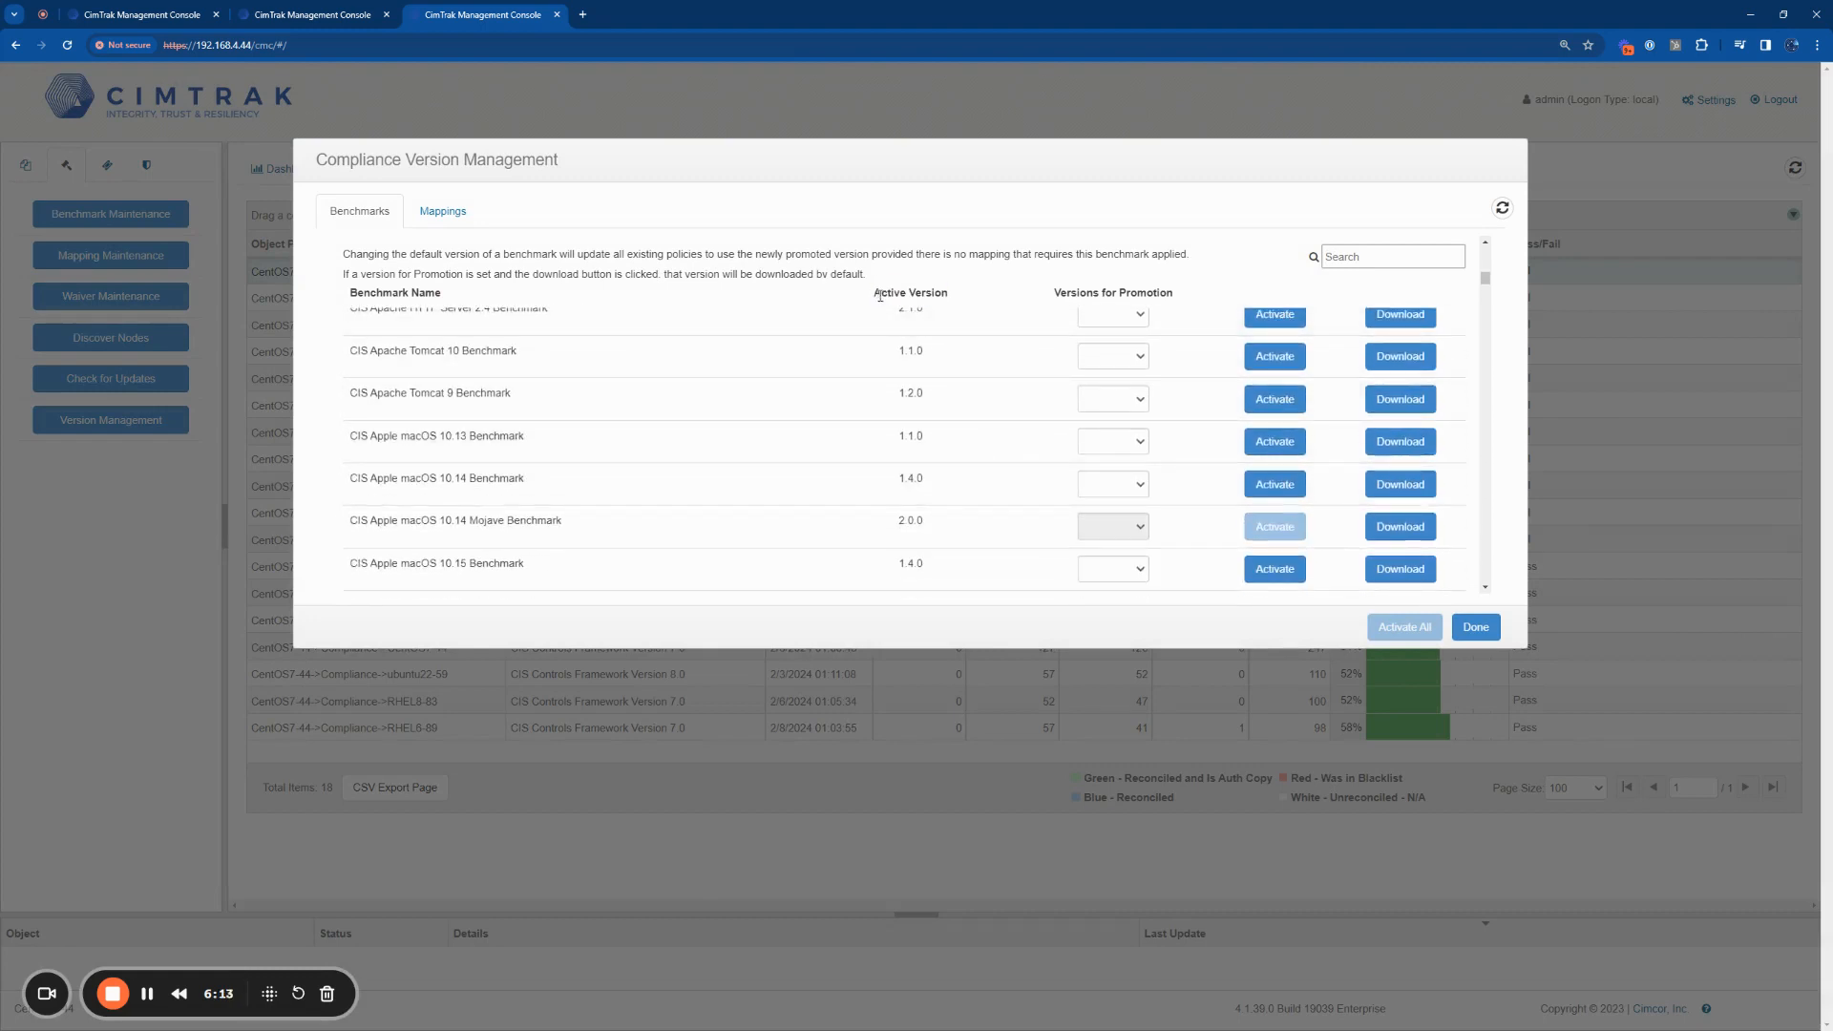
scroll(941, 430, "down", 3)
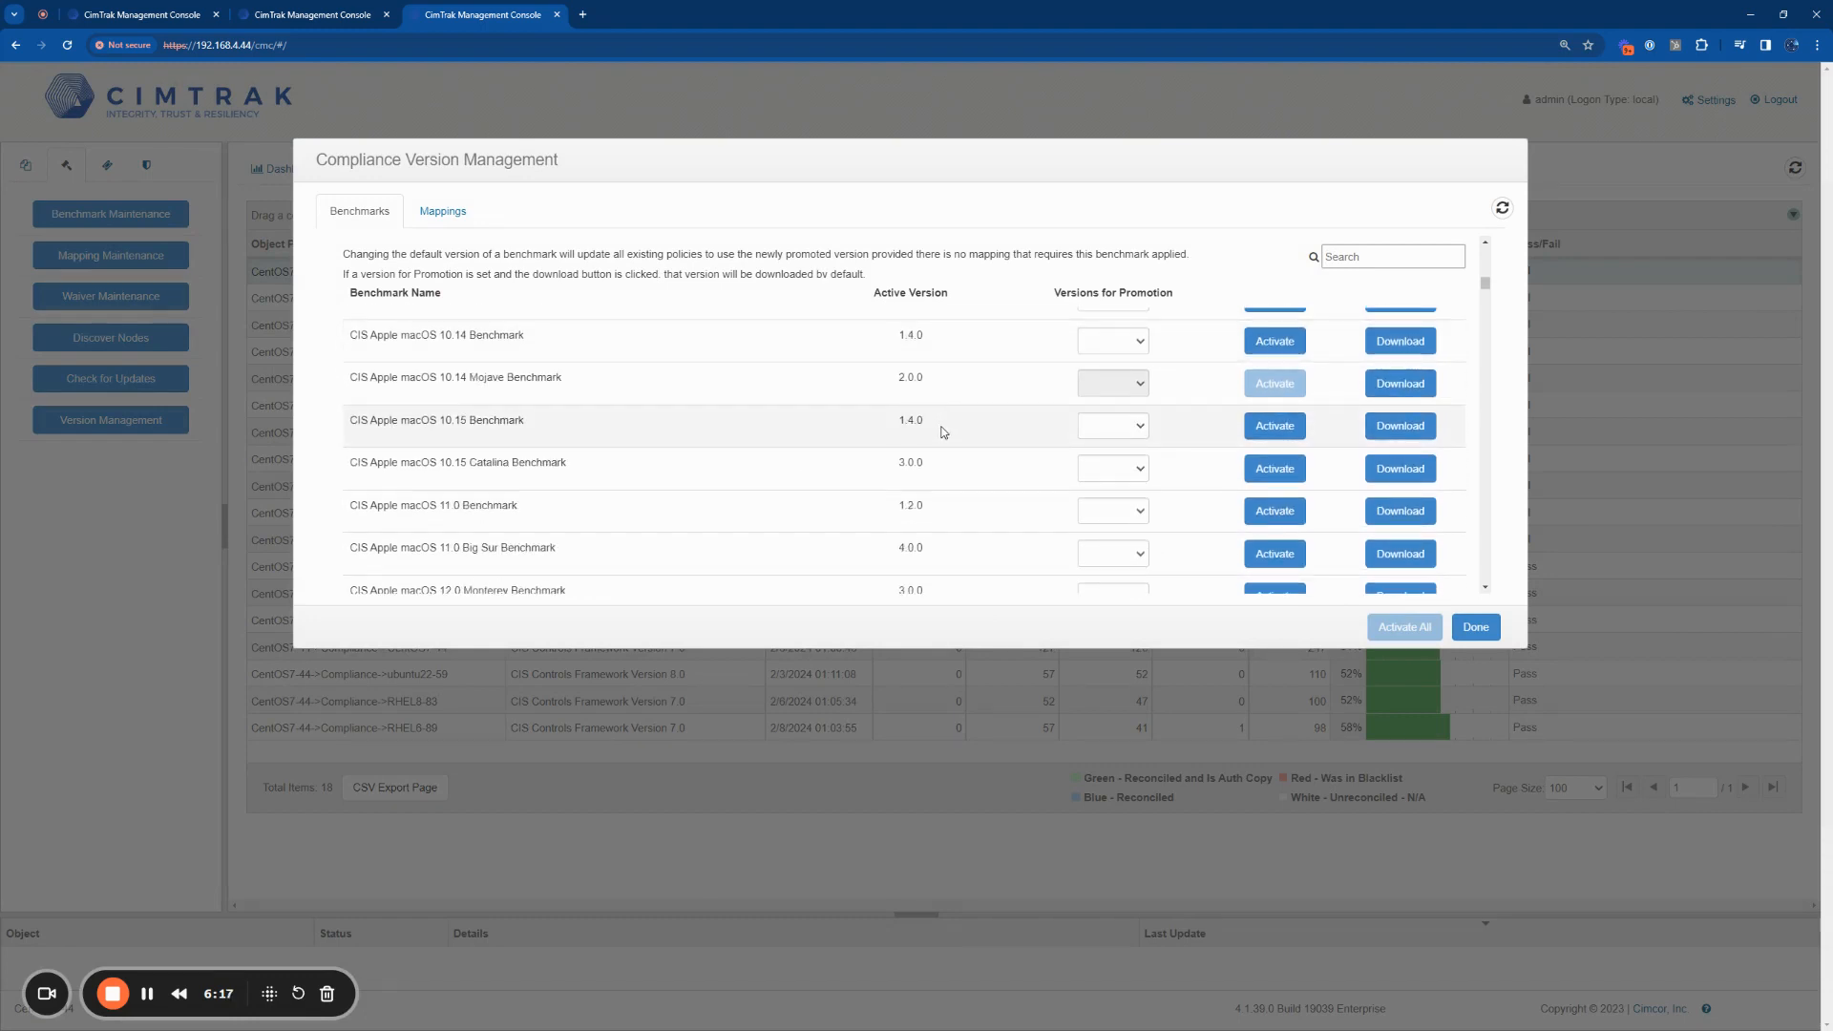
Step: Choose 2.0.0 as the version for promotion of CIS Apple macOS 11.0 Big Sur Benchmark and close without activating it
scroll(944, 431, "down", 3)
left_click_drag(929, 411, 901, 414)
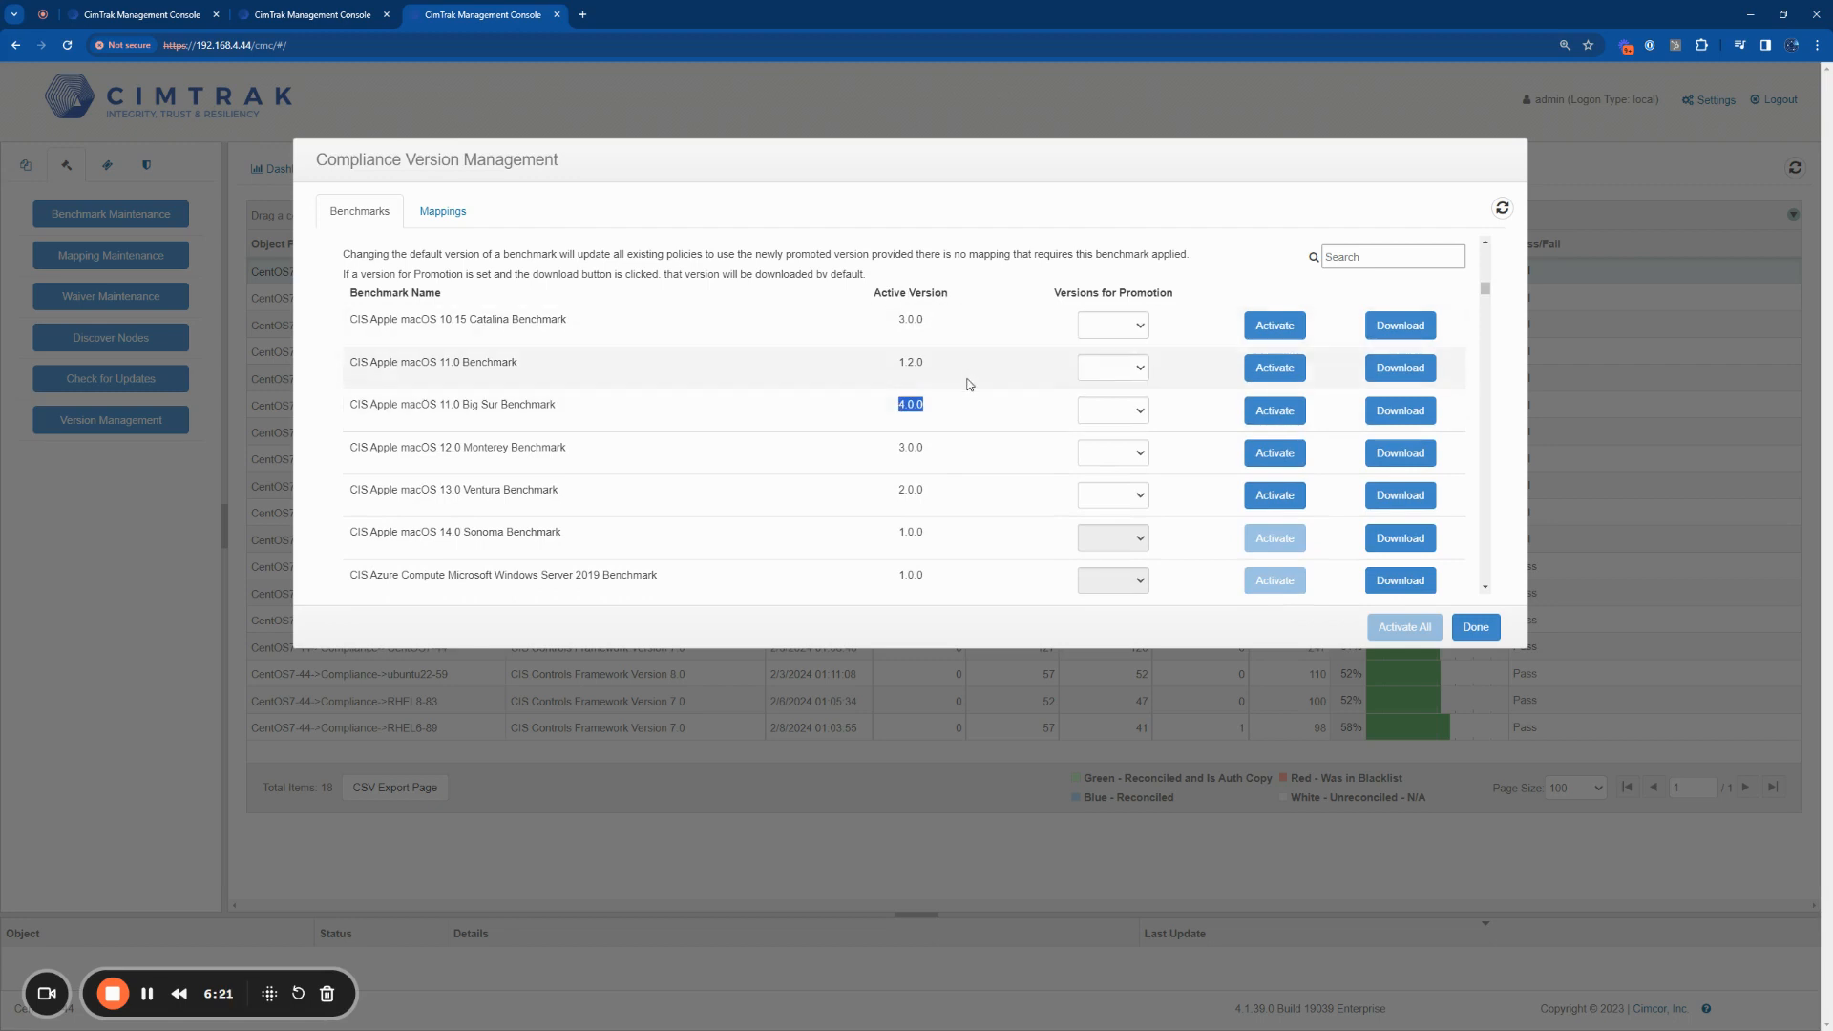
left_click(1090, 417)
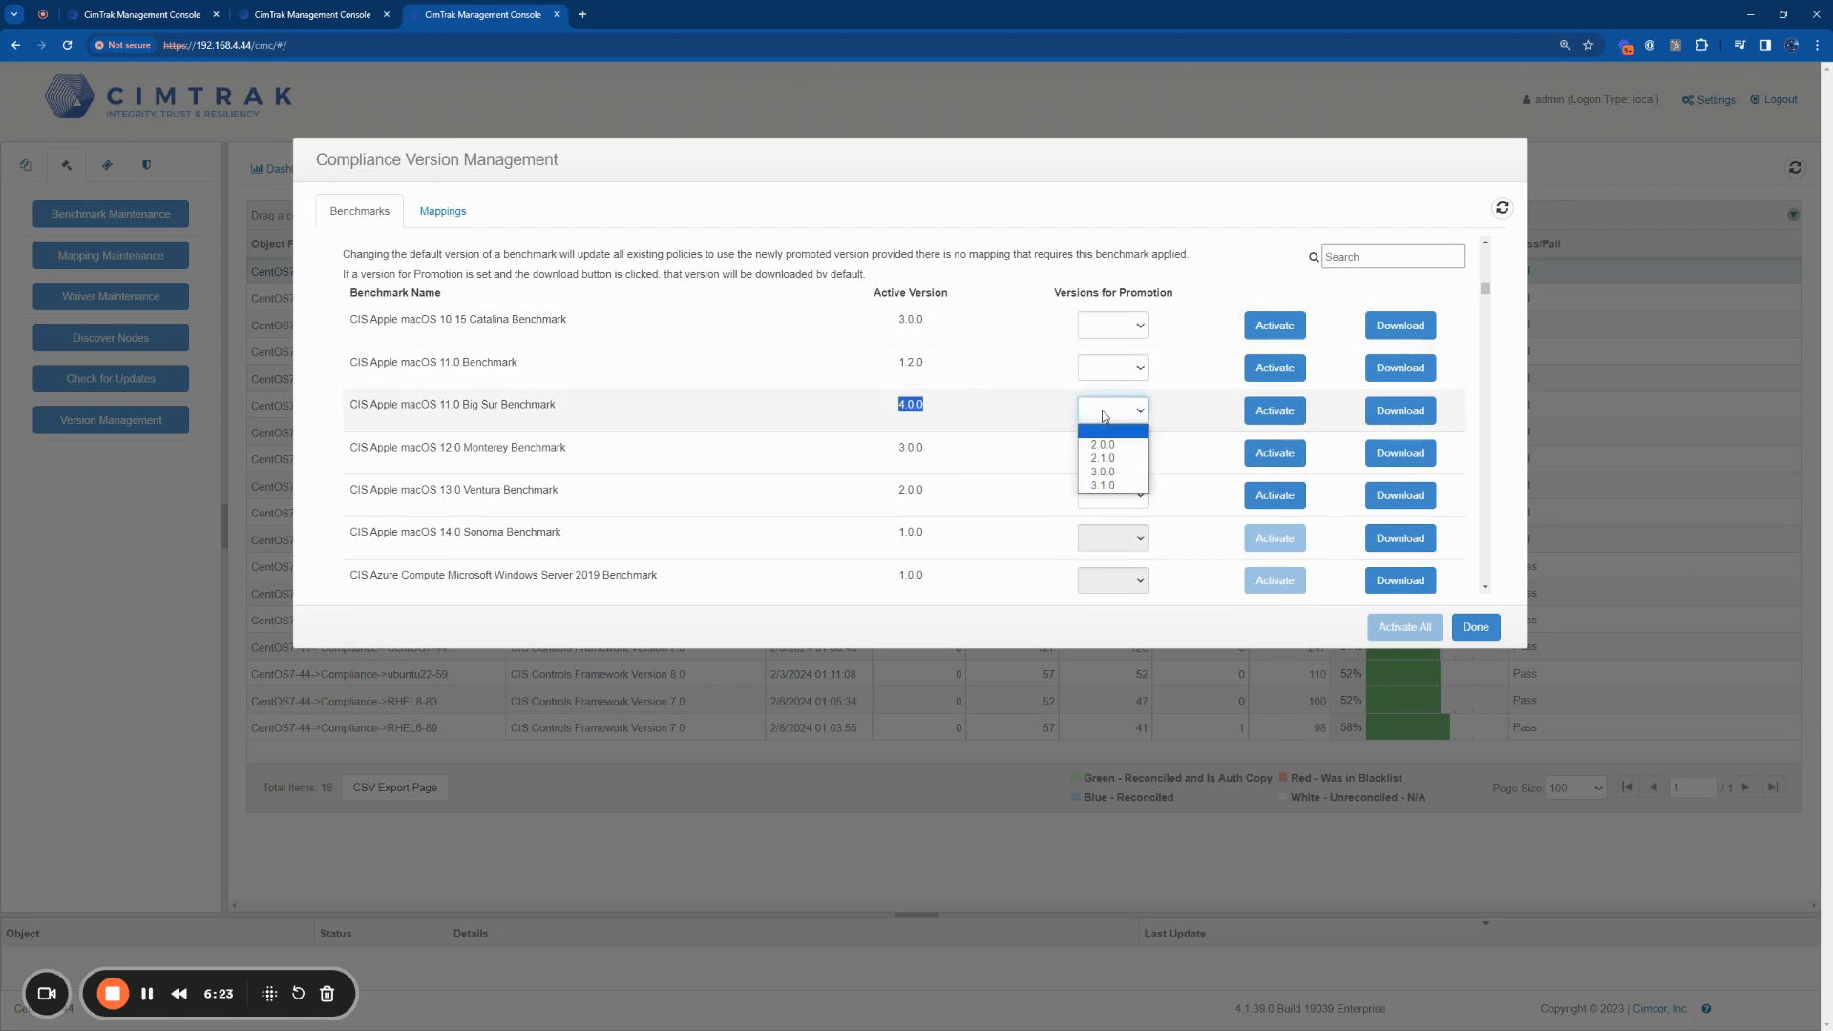
left_click(1125, 453)
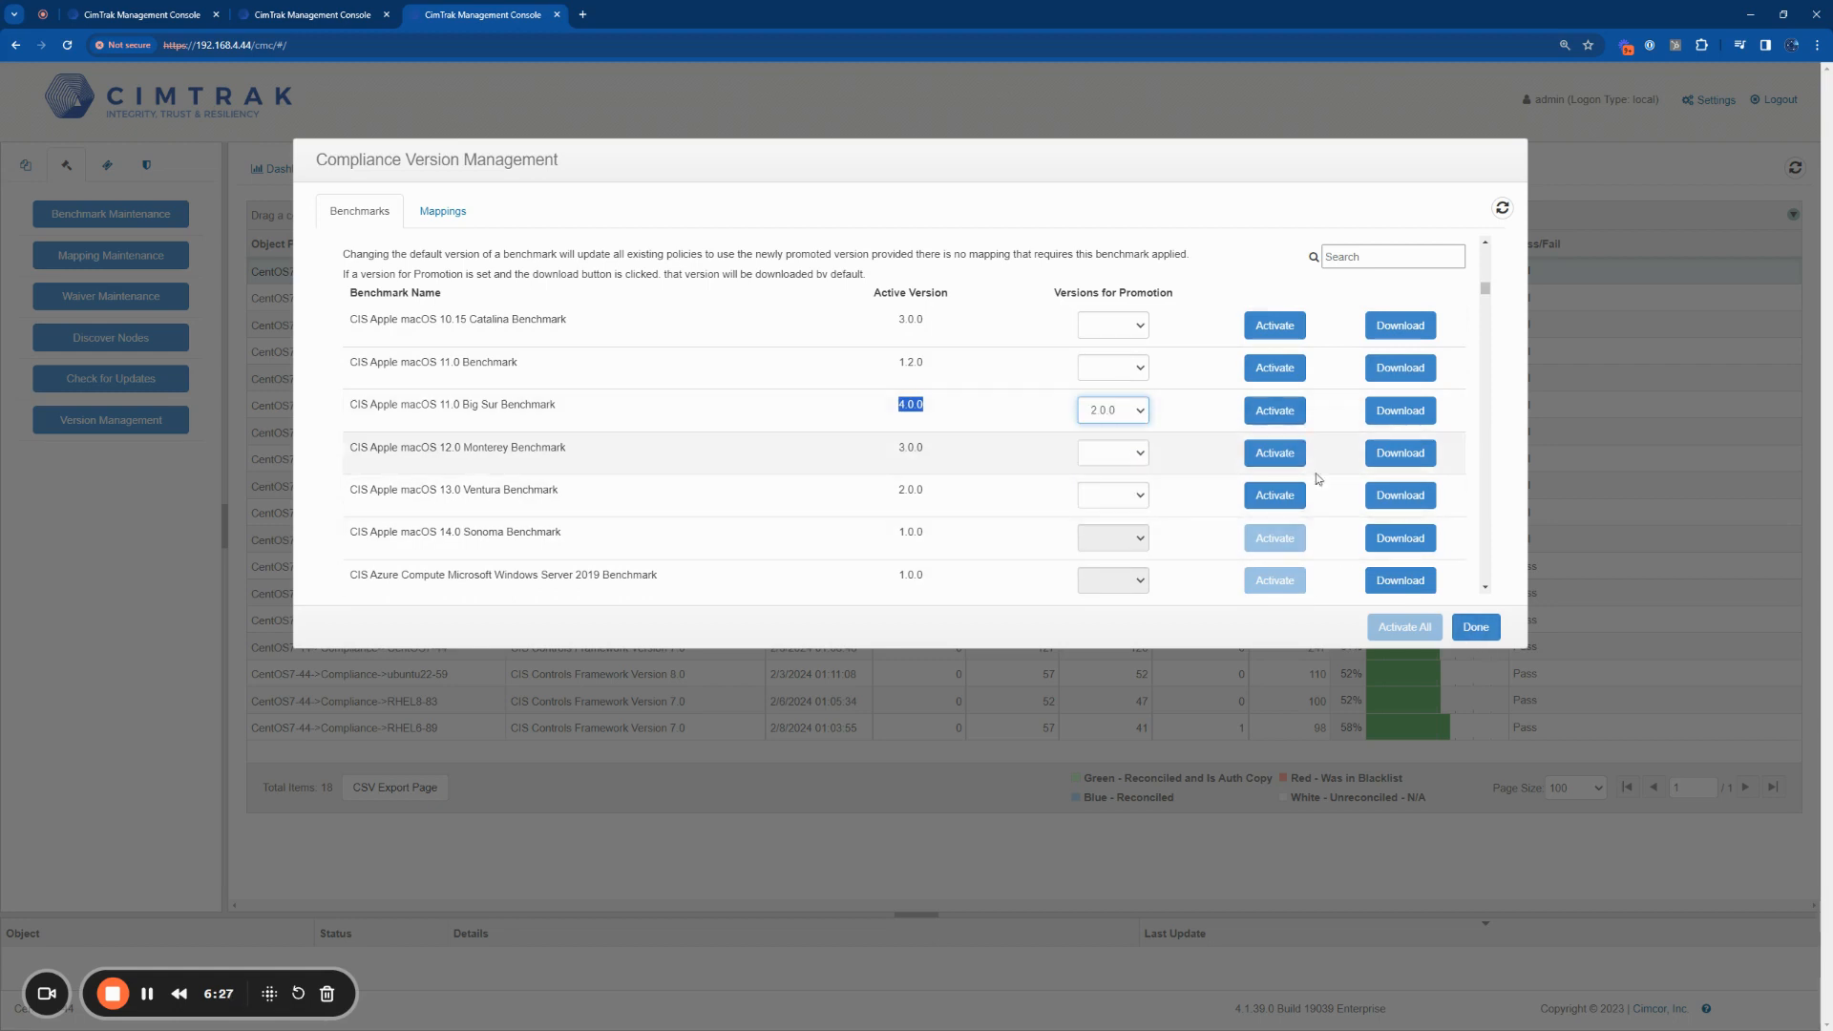
left_click(1477, 629)
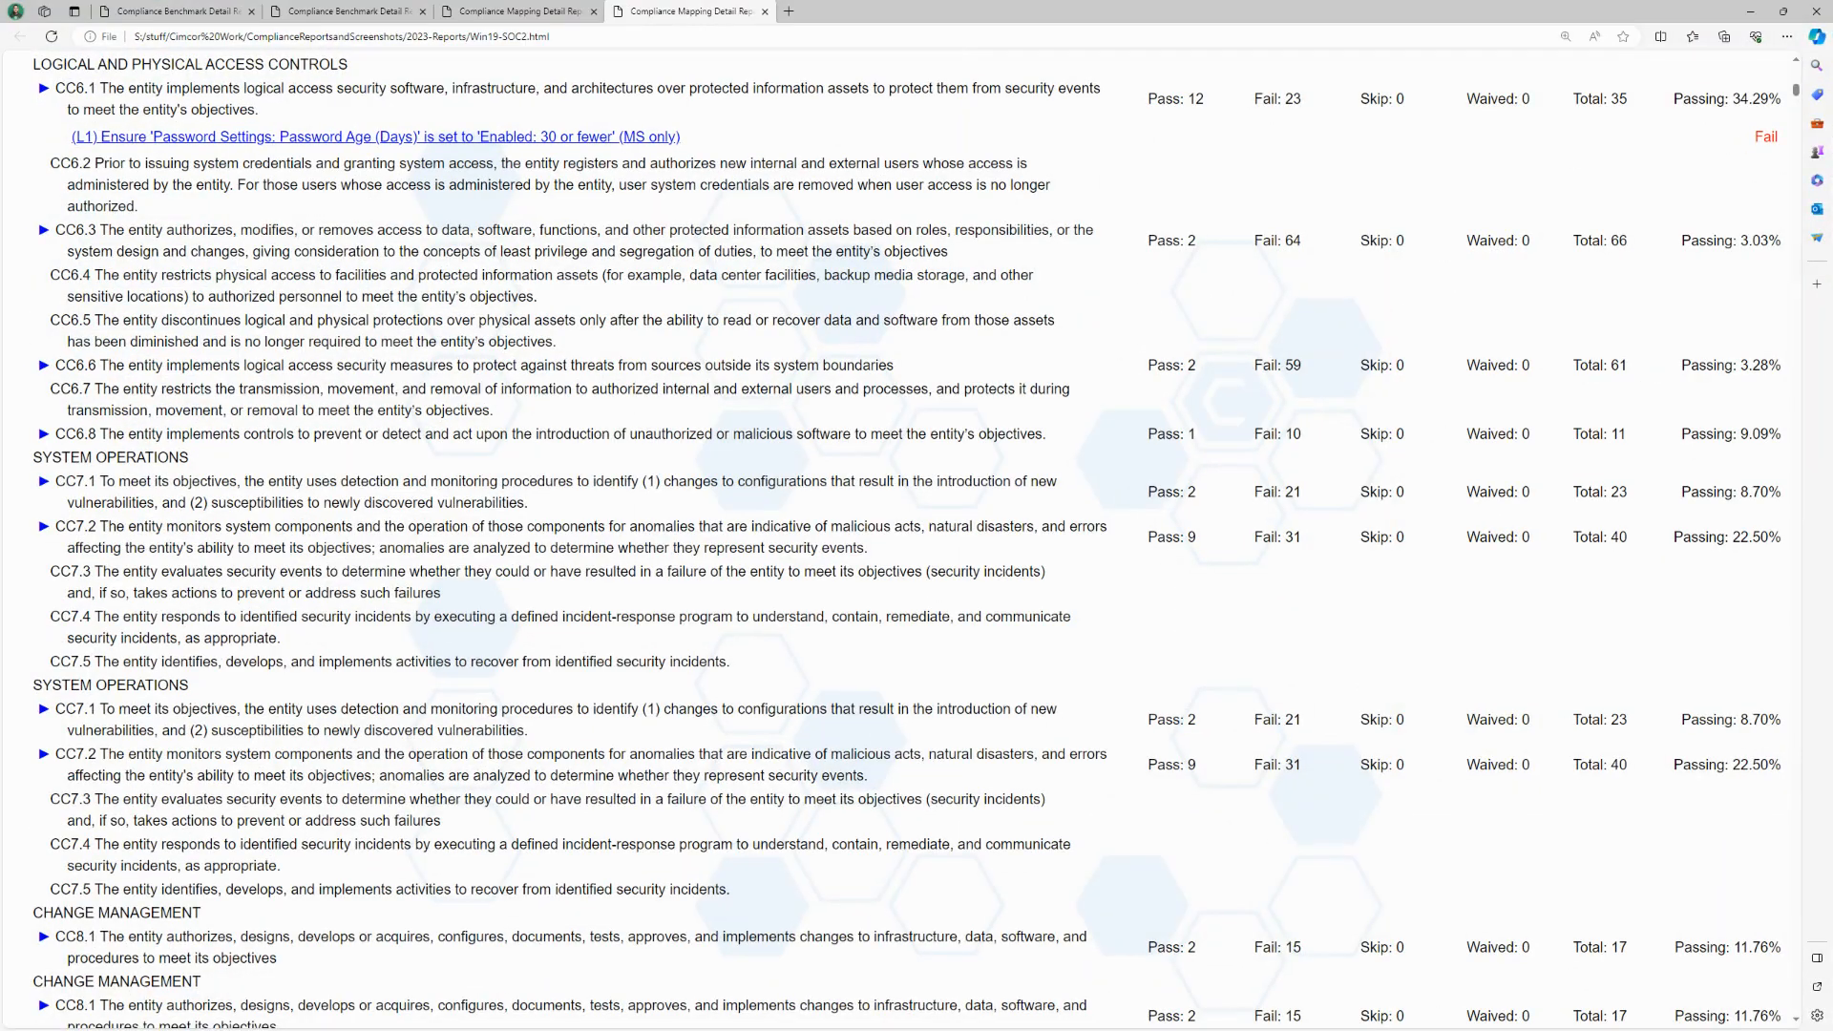
Step: Review the SOC 2 mapping report's summary and, back in the CimTrak console, examine all frameworks listed in Compliance Mapping Maintenance
scroll(246, 734, "up", 15)
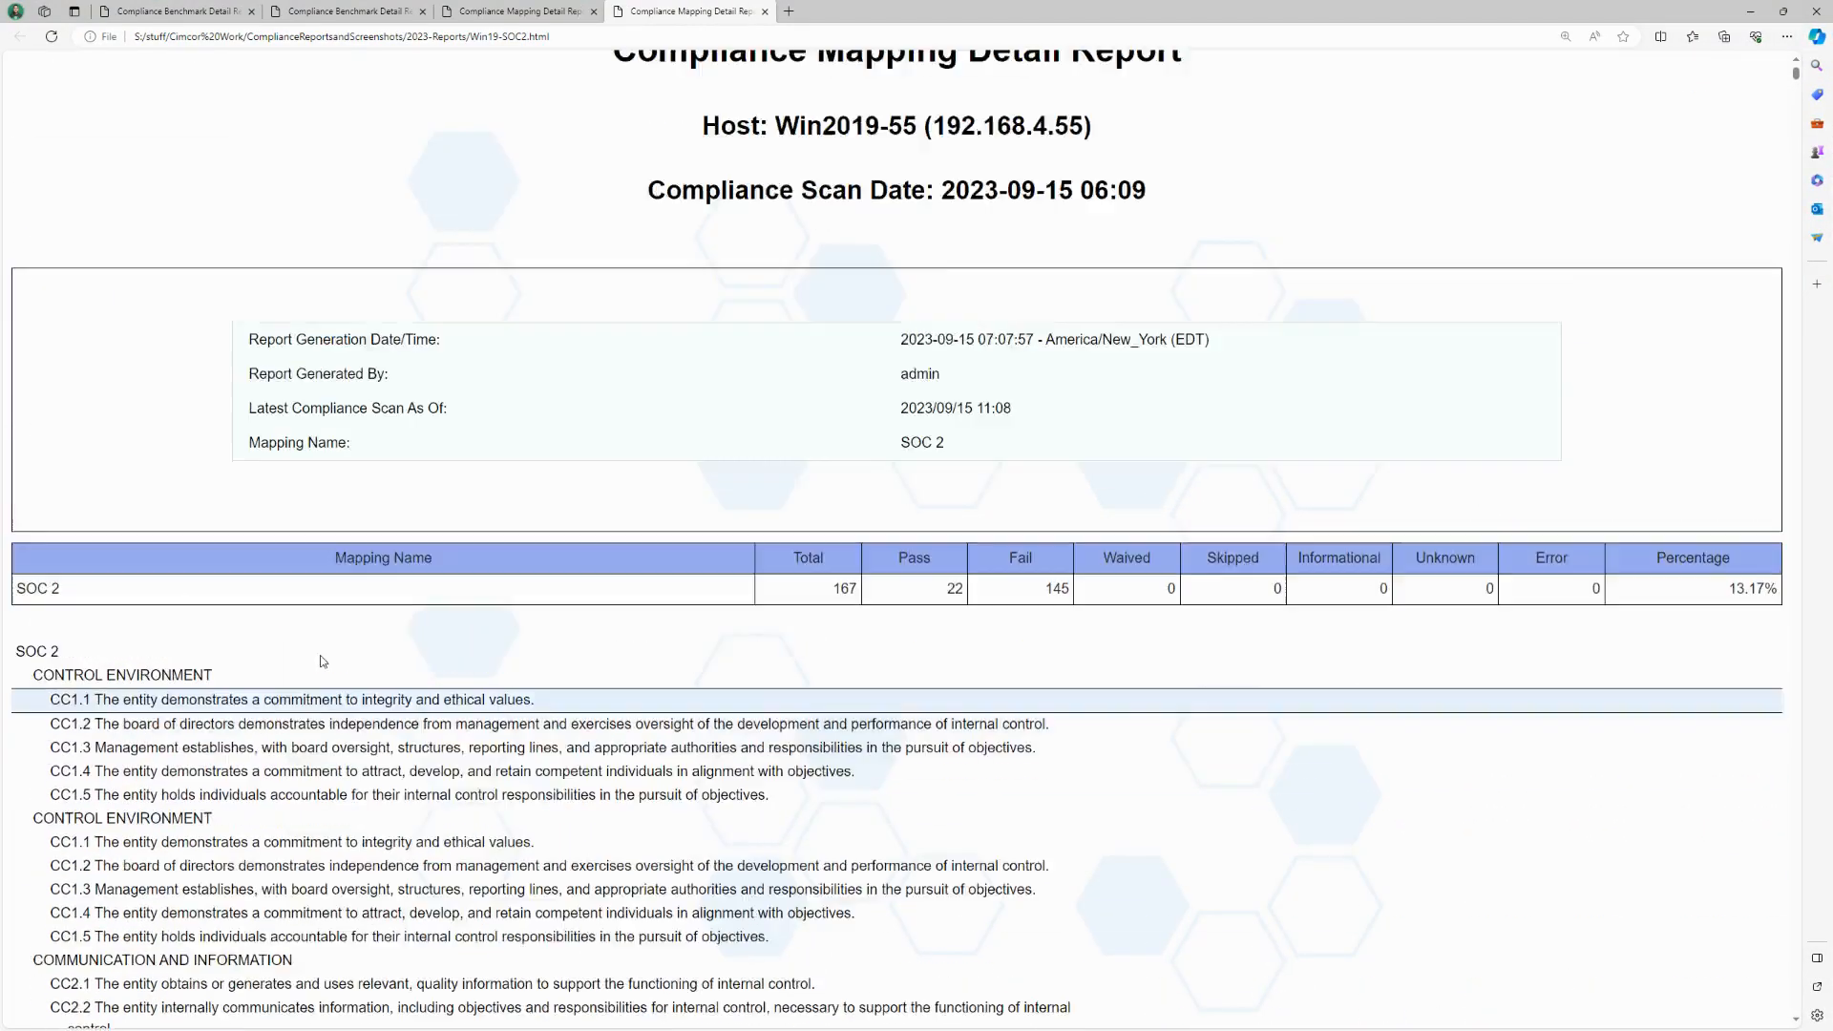
left_click(1752, 13)
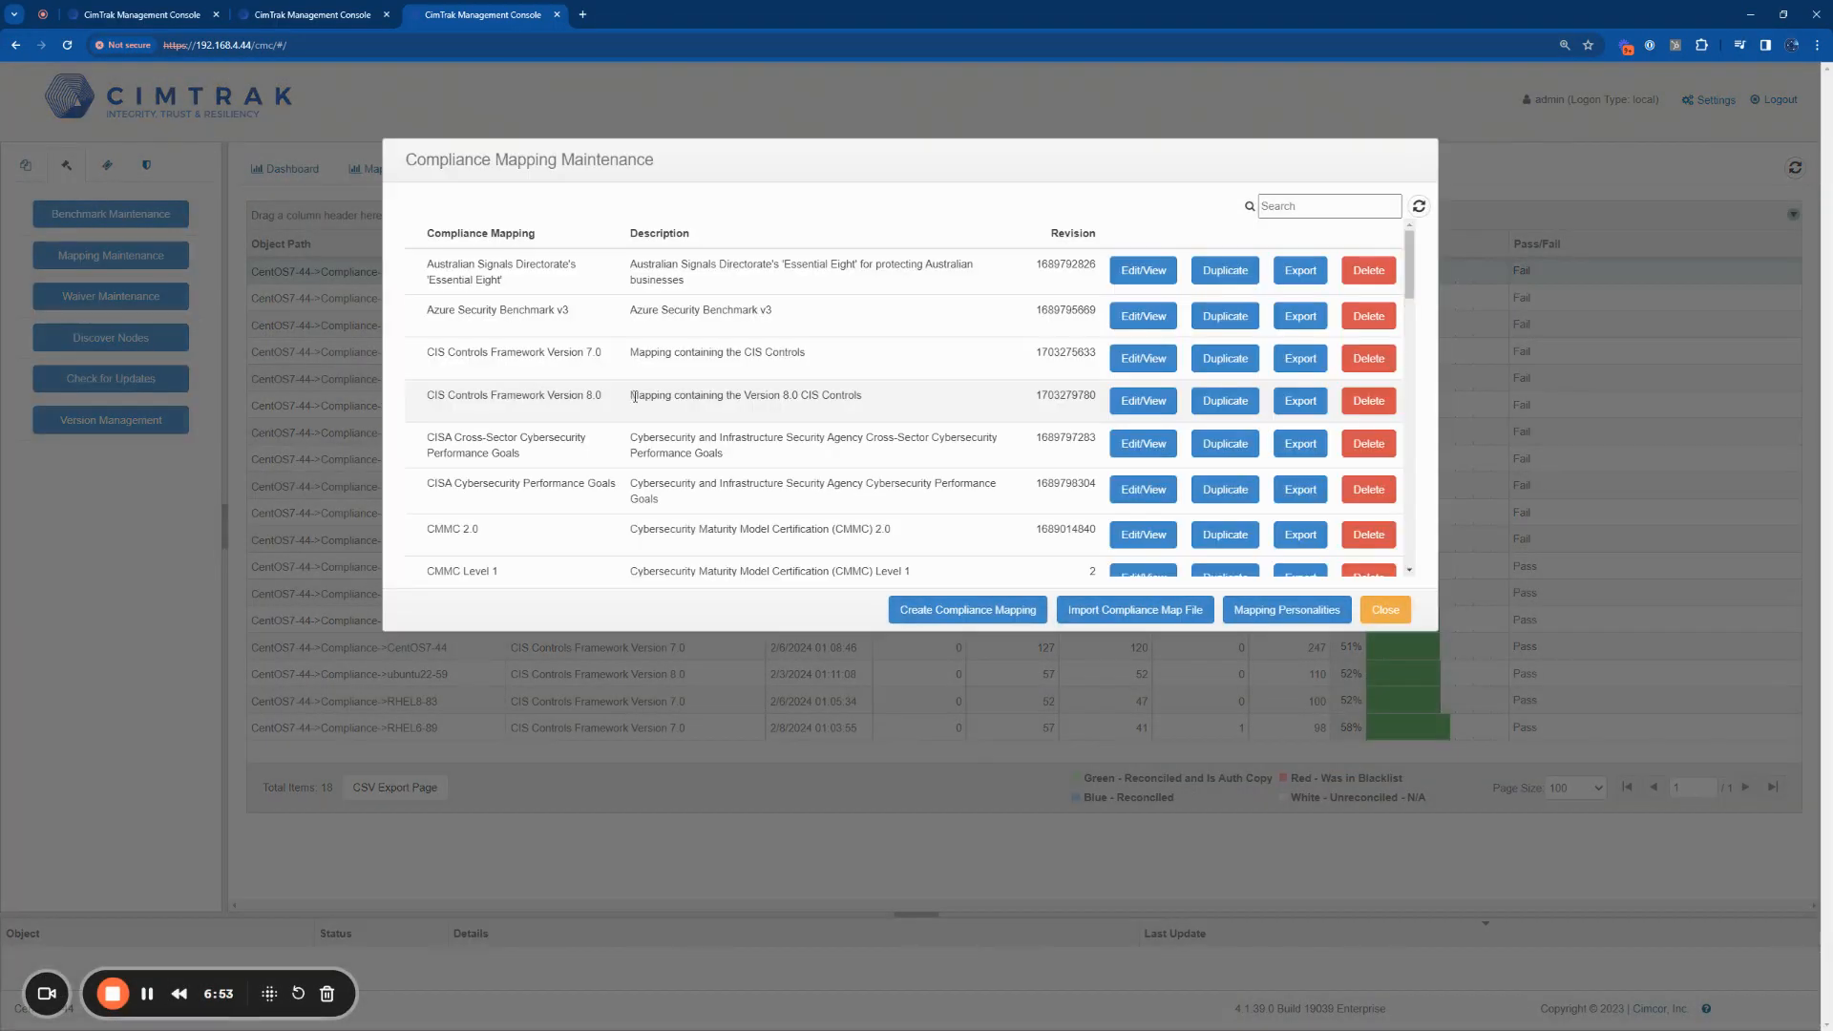
scroll(634, 396, "down", 4)
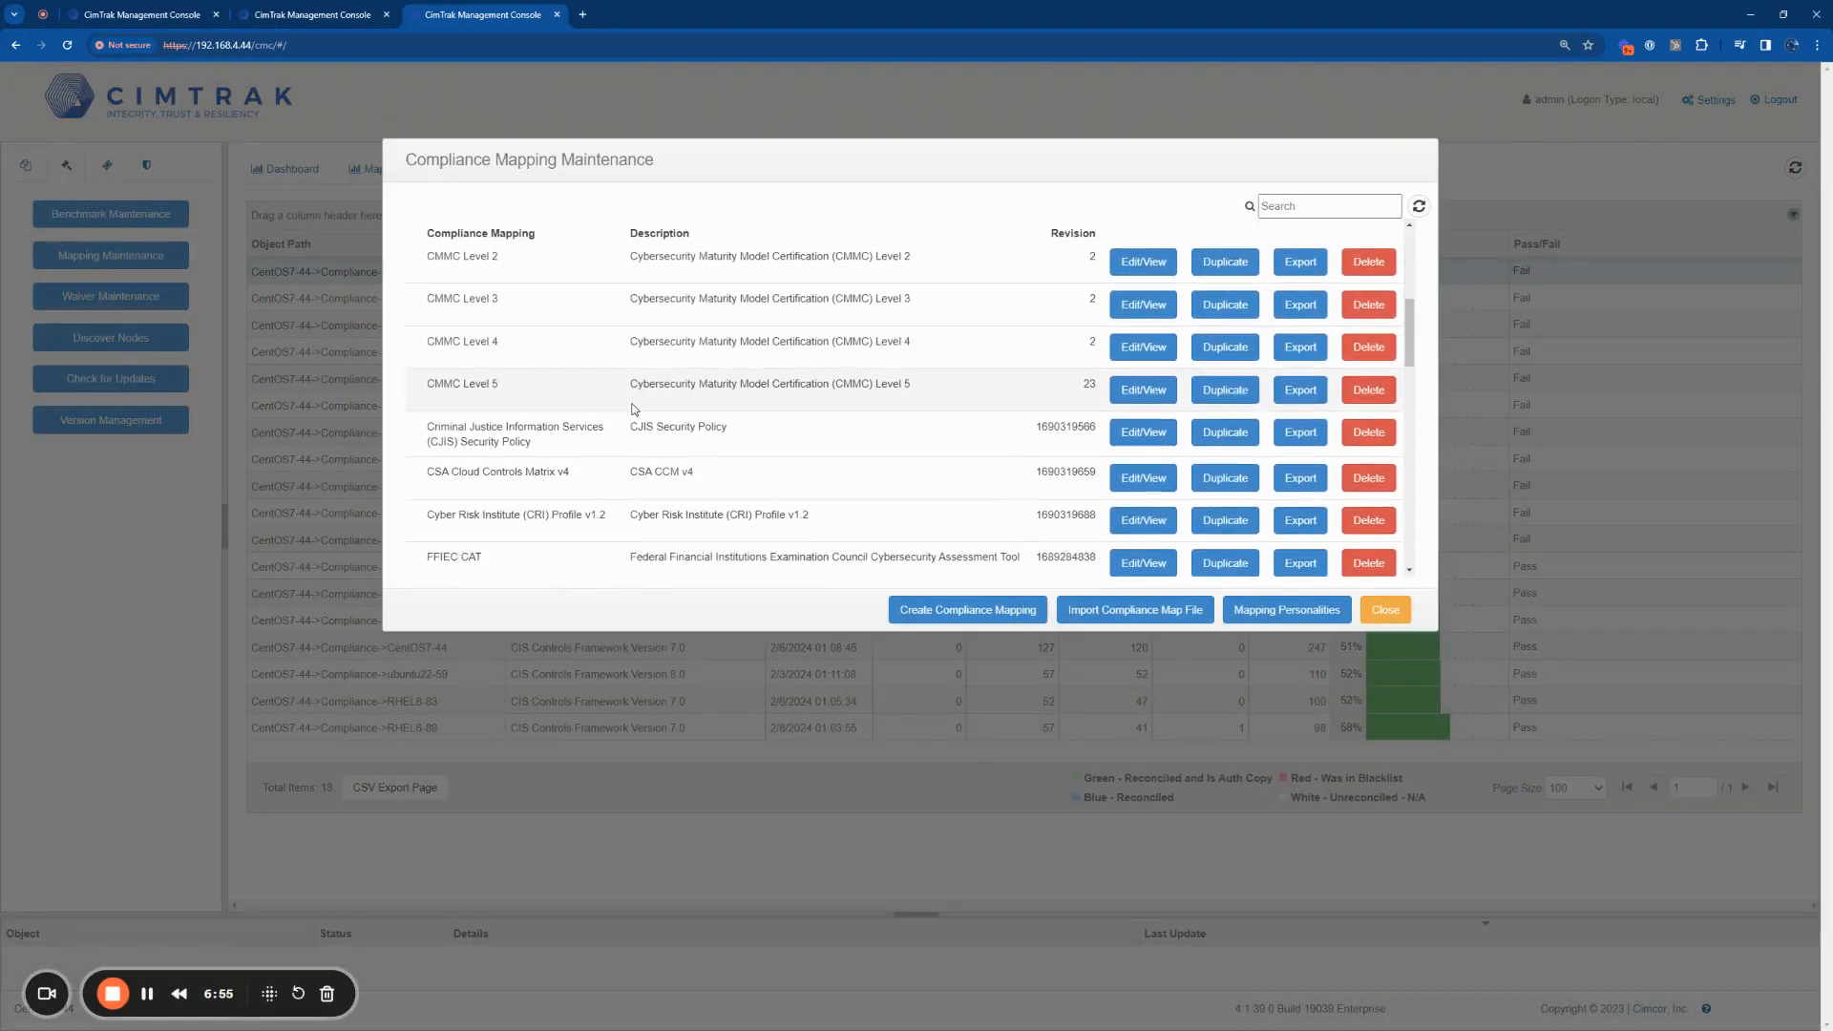
scroll(634, 408, "down", 3)
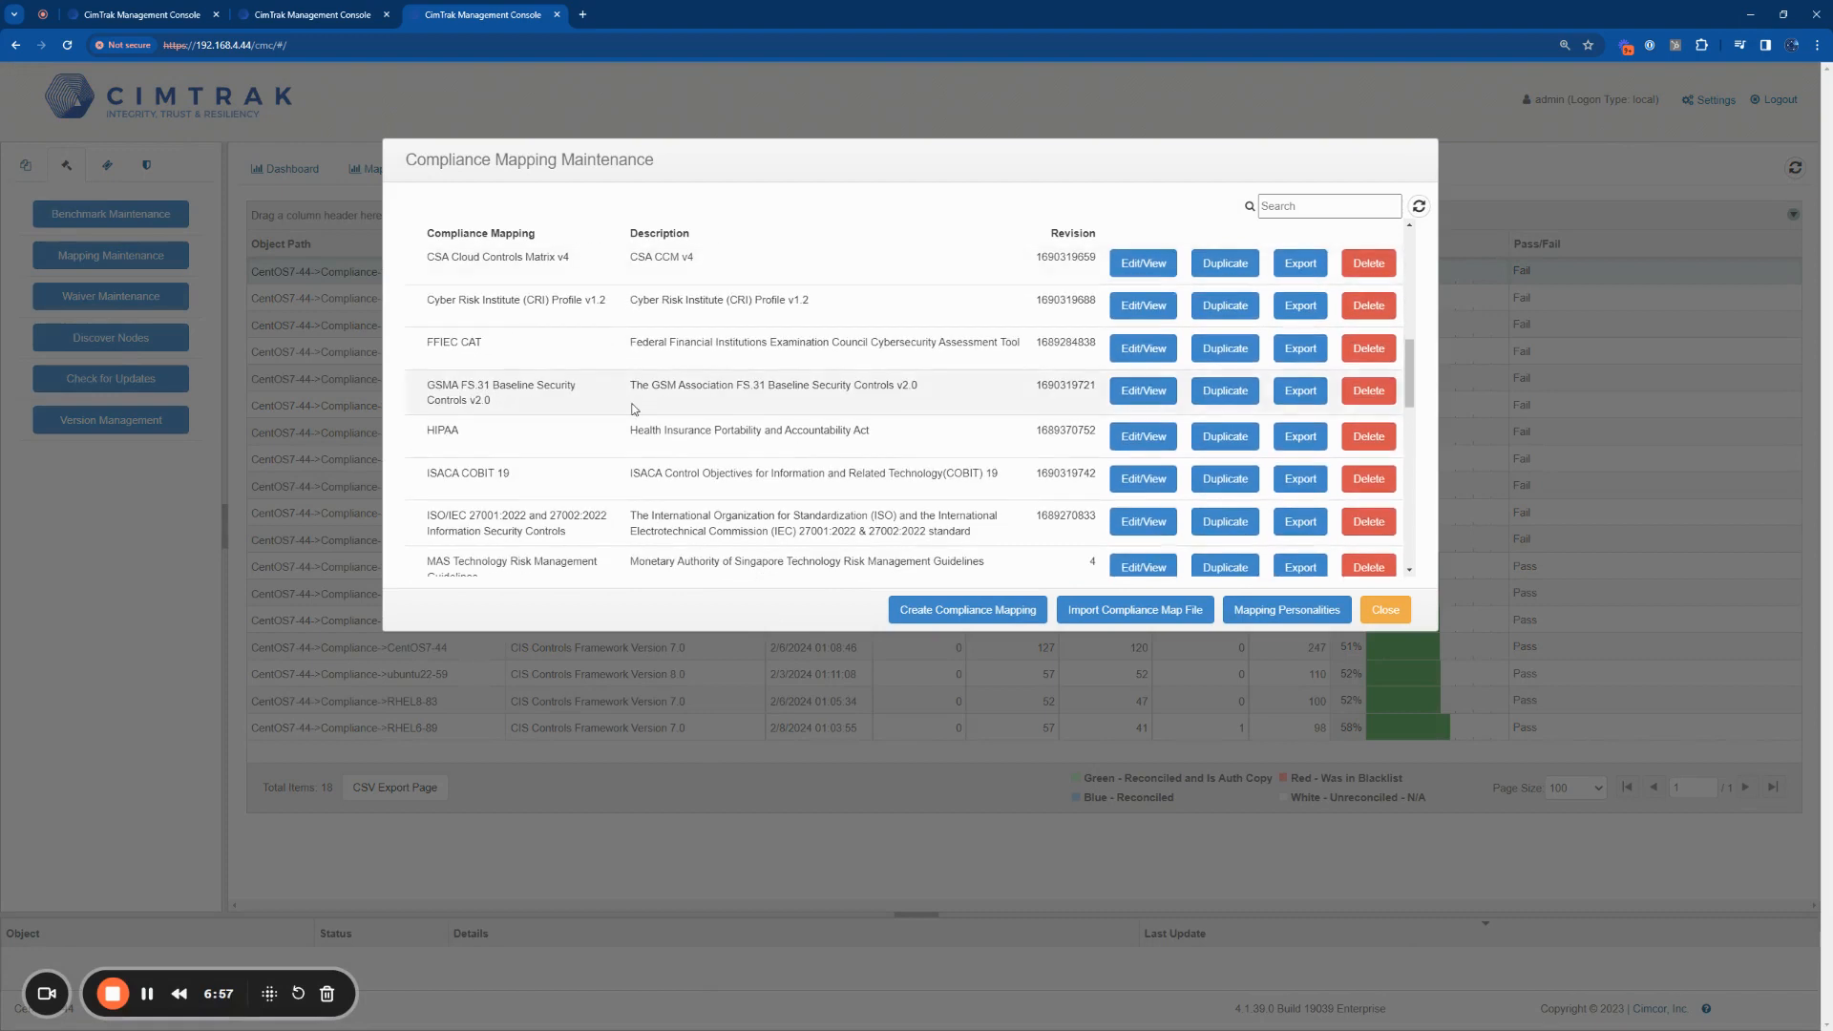
scroll(634, 408, "down", 3)
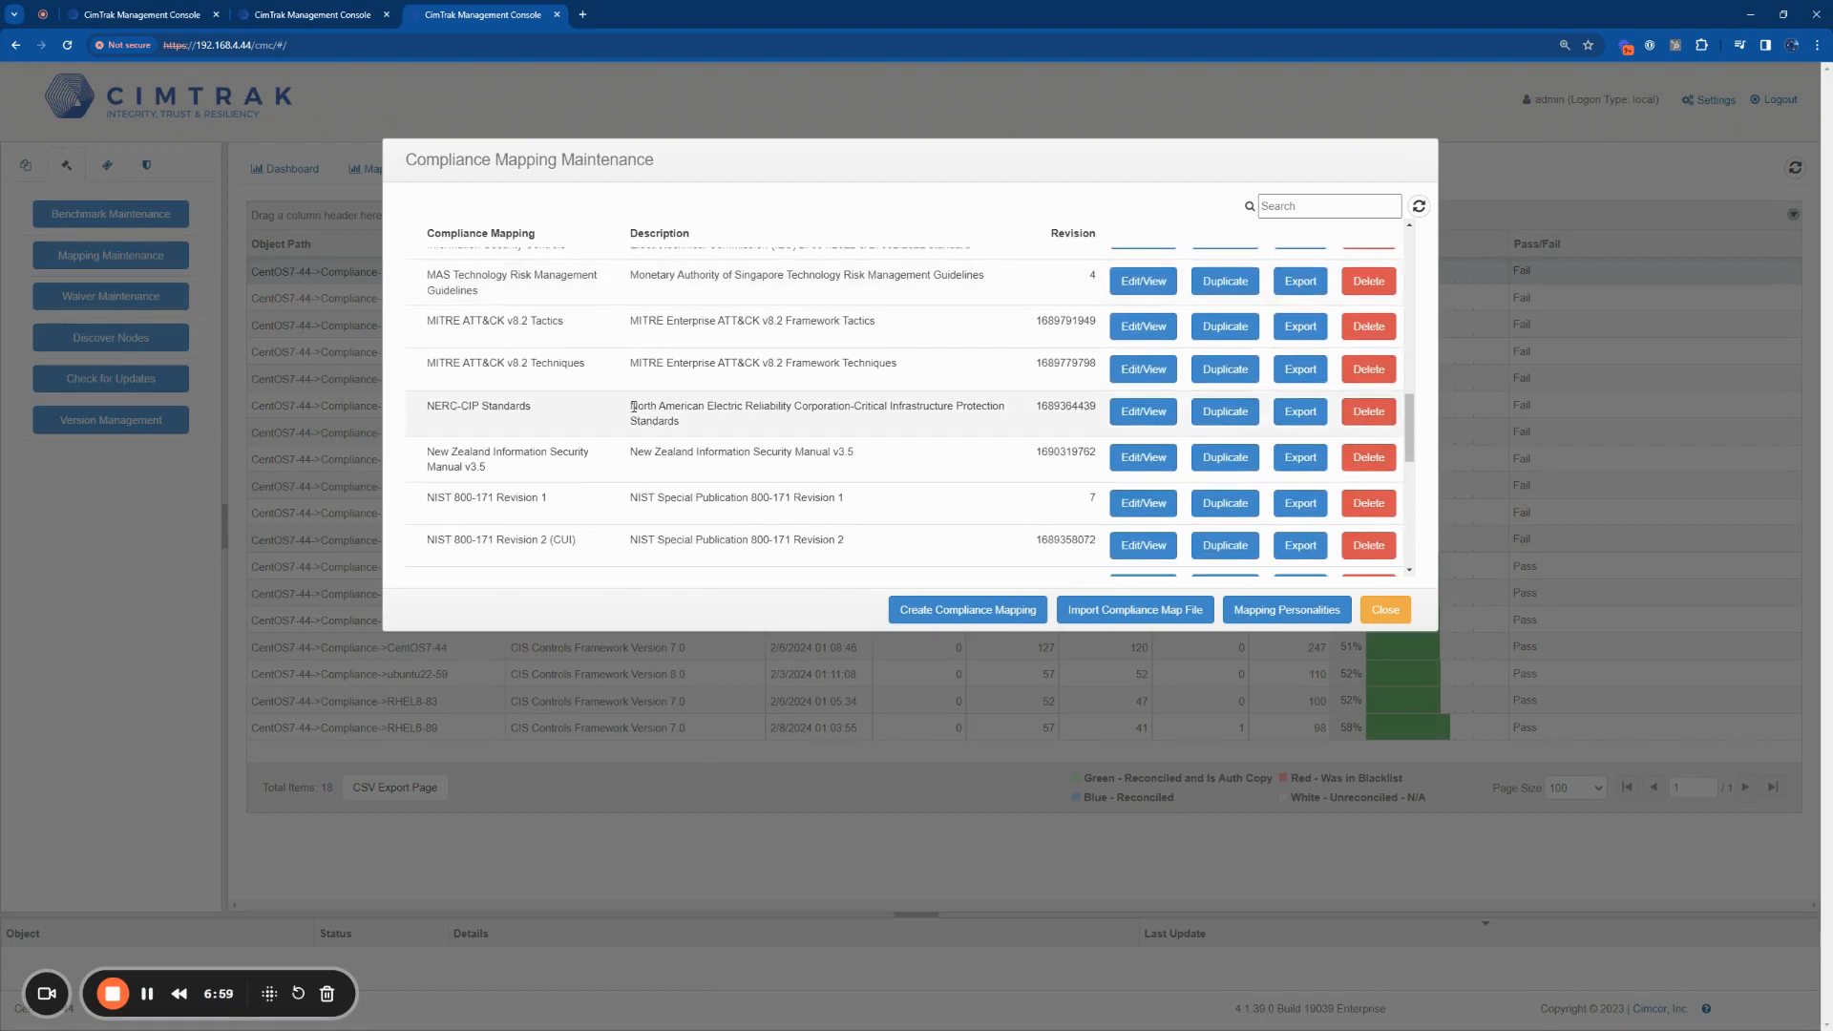
scroll(633, 407, "down", 2)
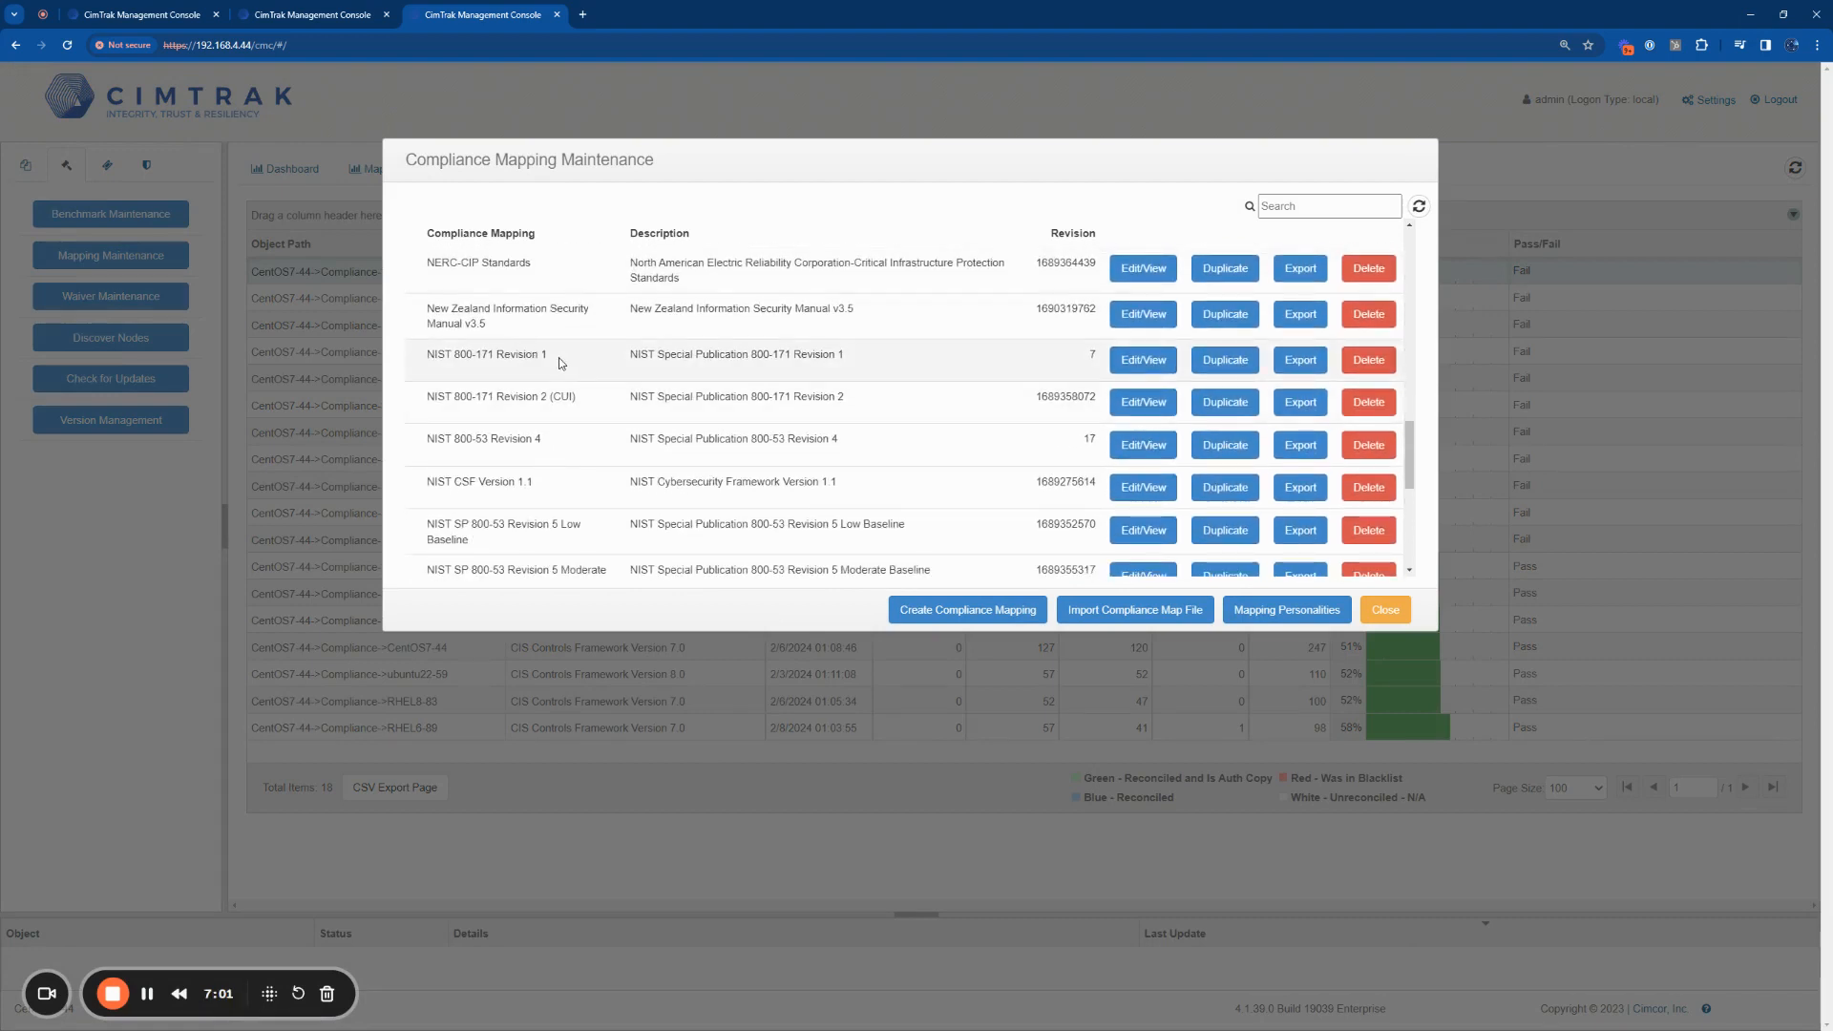
scroll(558, 361, "down", 4)
scroll(559, 357, "down", 3)
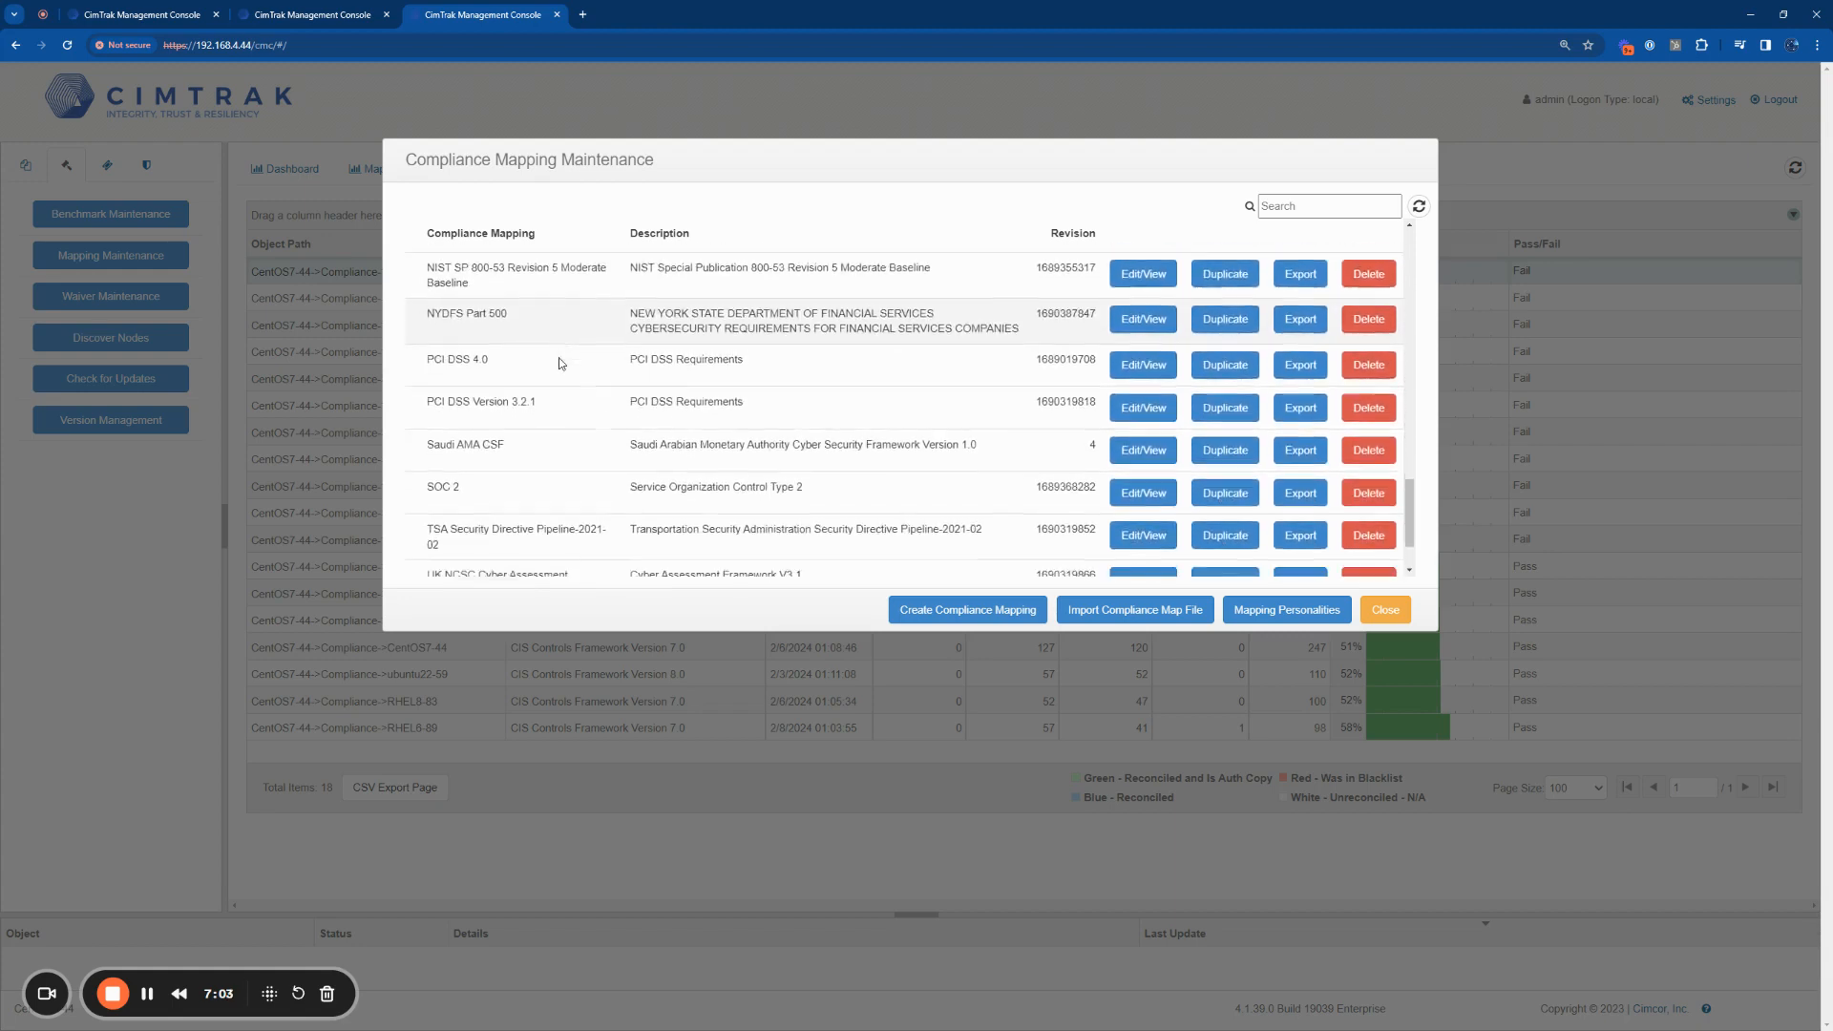
scroll(800, 489, "down", 1)
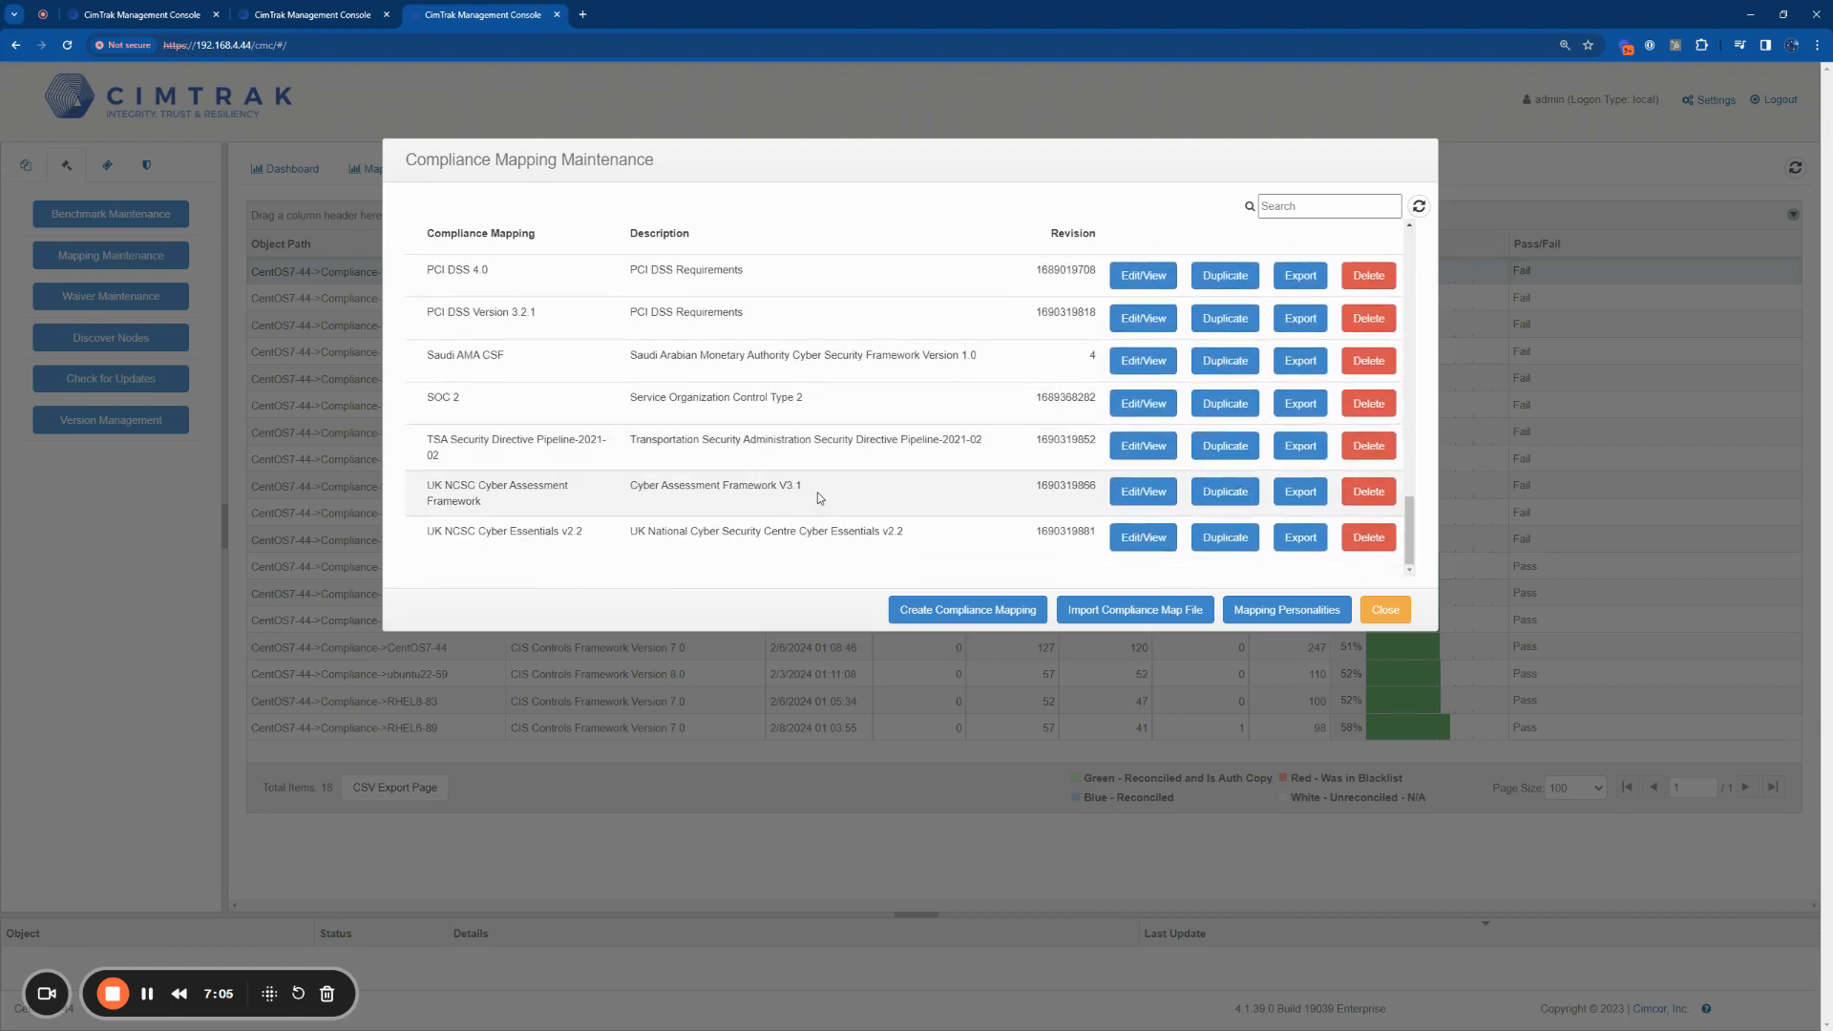